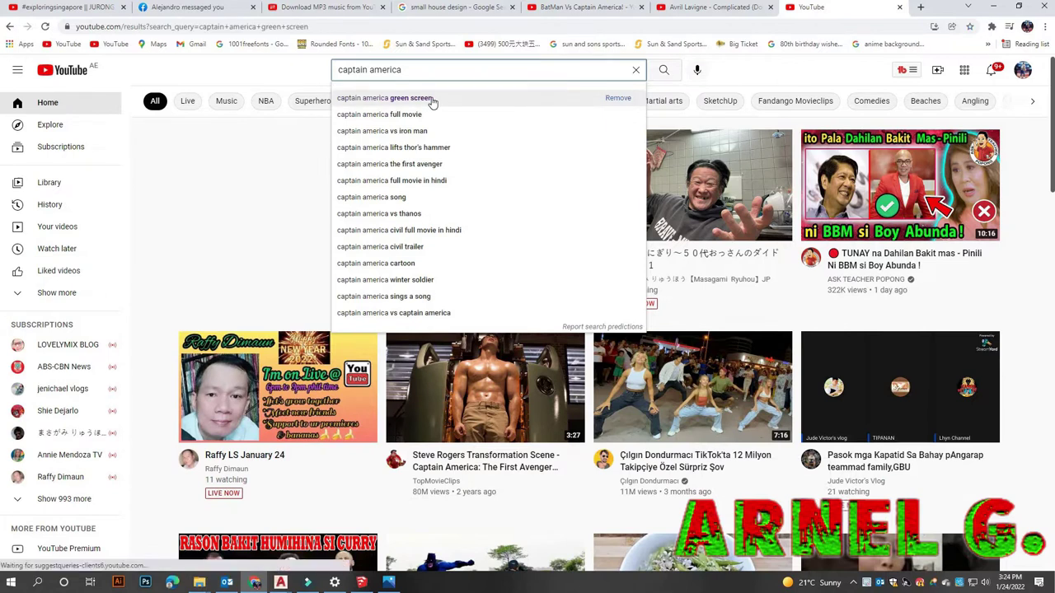
Search YouTube for "captain america green screen", open the "Captain america dancing green screen" video, and pause it about 0:22 in
{"action": "left_click", "coordinate": [416, 99]}
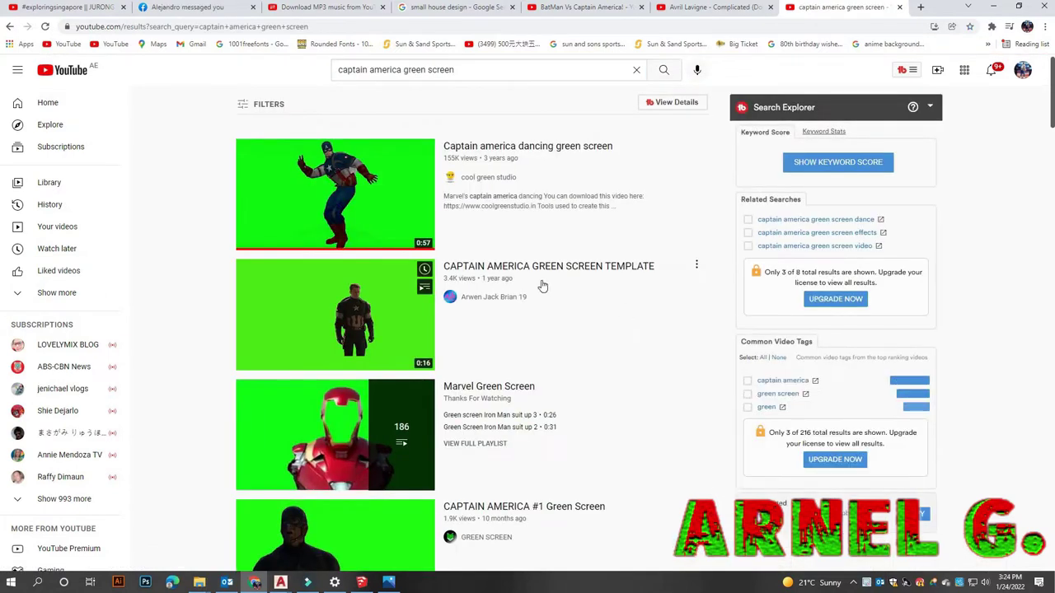
{"action": "left_click", "coordinate": [540, 152]}
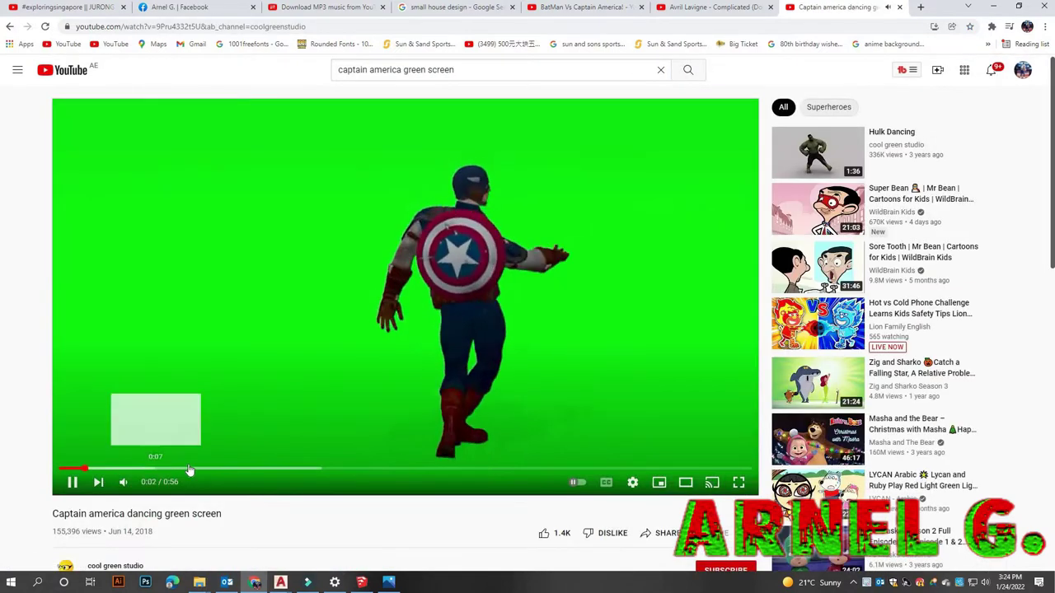
{"action": "left_click", "coordinate": [234, 468]}
{"action": "left_click", "coordinate": [323, 470]}
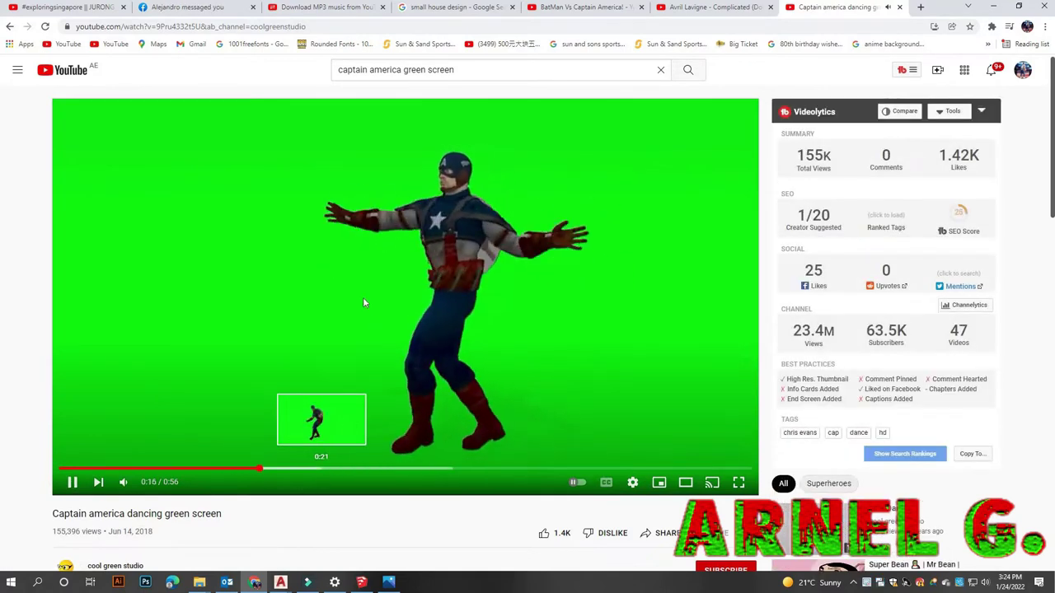
{"action": "left_click", "coordinate": [363, 296]}
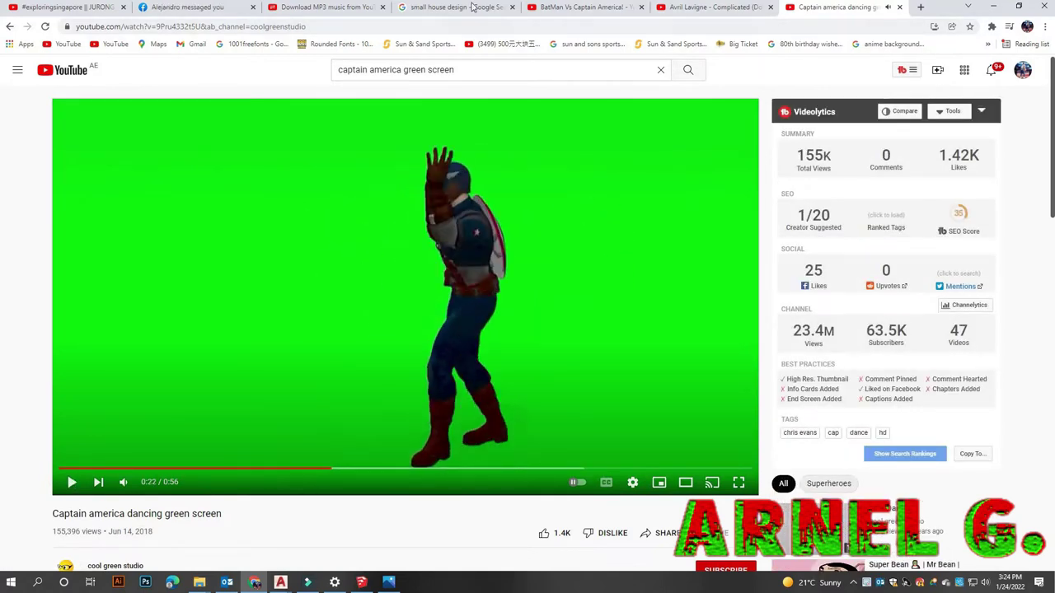
{"action": "middle_click", "coordinate": [472, 7]}
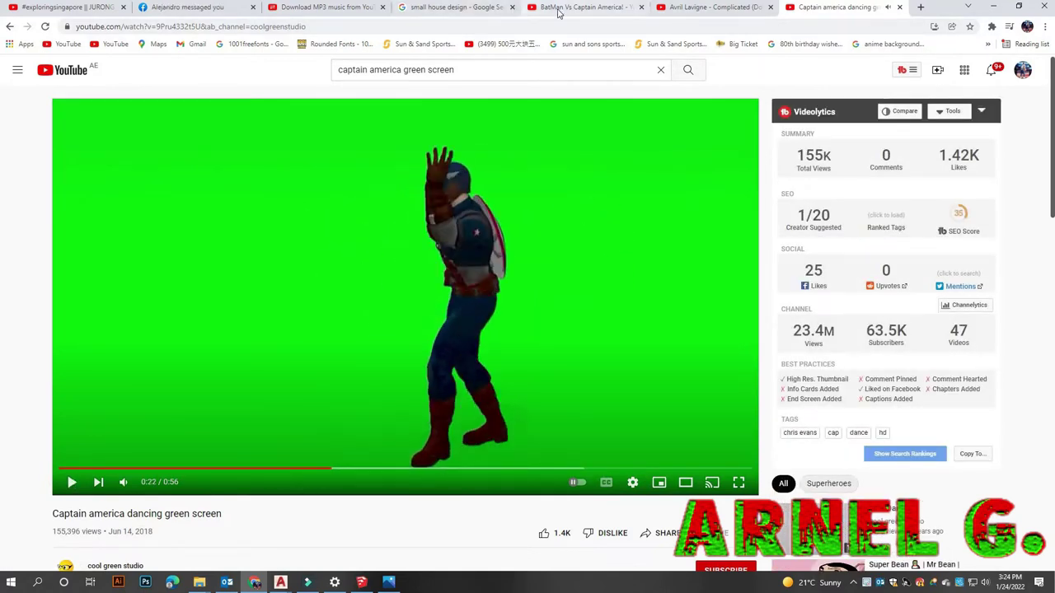
Search Google in a new browser tab for "mp4 youtube downloader" and open the YT5s.com YouTube to MP4 converter
{"action": "key", "text": "ctrl+t"}
{"action": "type", "text": "mp4"}
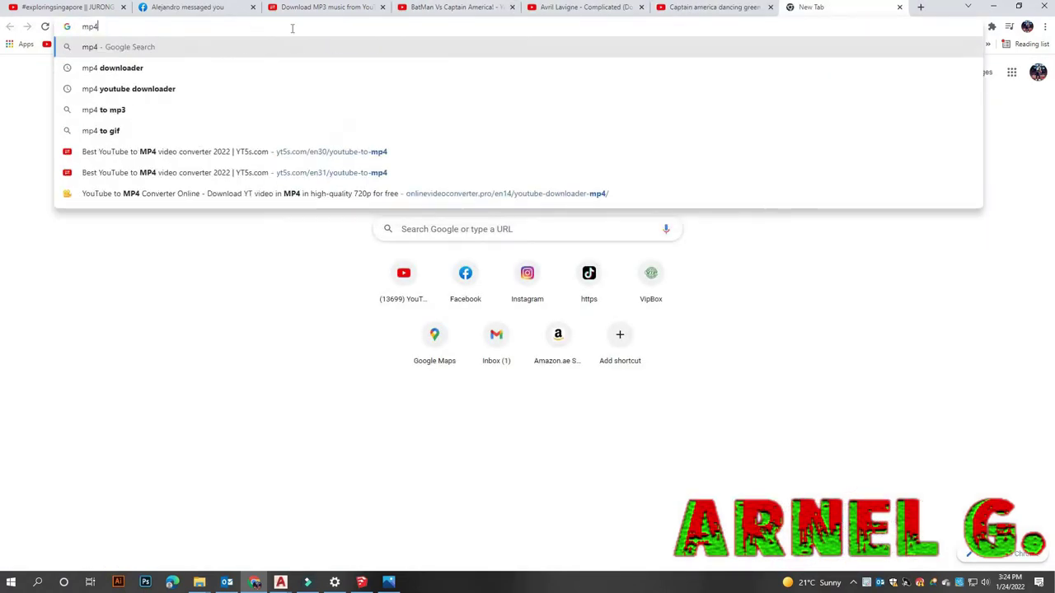
{"action": "left_click", "coordinate": [170, 89]}
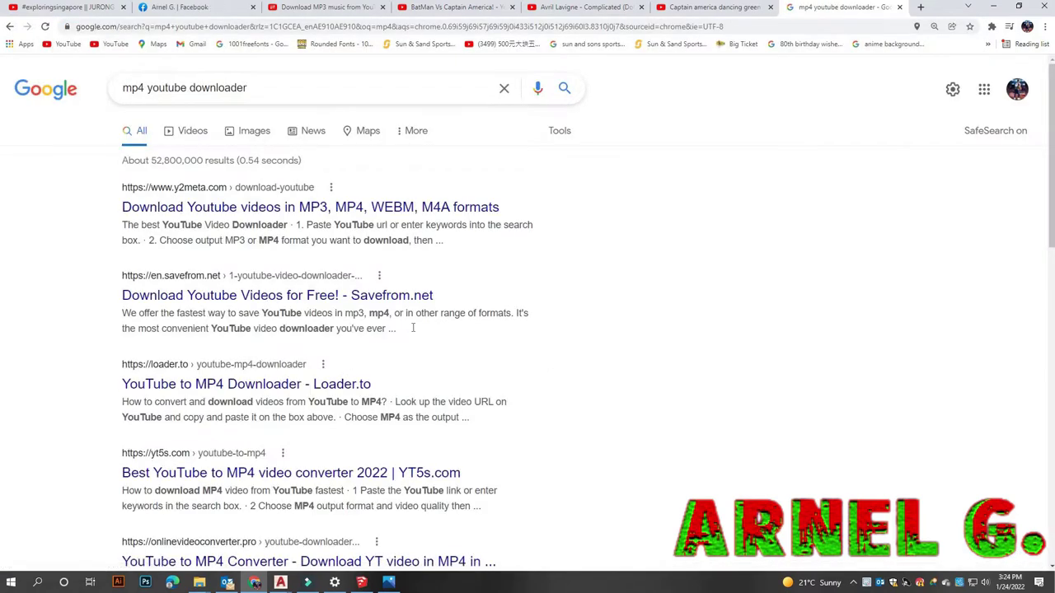
{"action": "scroll", "coordinate": [347, 361], "scroll_direction": "down", "scroll_amount": 2}
{"action": "left_click", "coordinate": [346, 308]}
Download the Captain America dancing green screen video as a 720p MP4 by submitting its YouTube link to YT5s
{"action": "left_click", "coordinate": [710, 6]}
{"action": "left_click", "coordinate": [418, 24]}
{"action": "key", "text": "ctrl+c"}
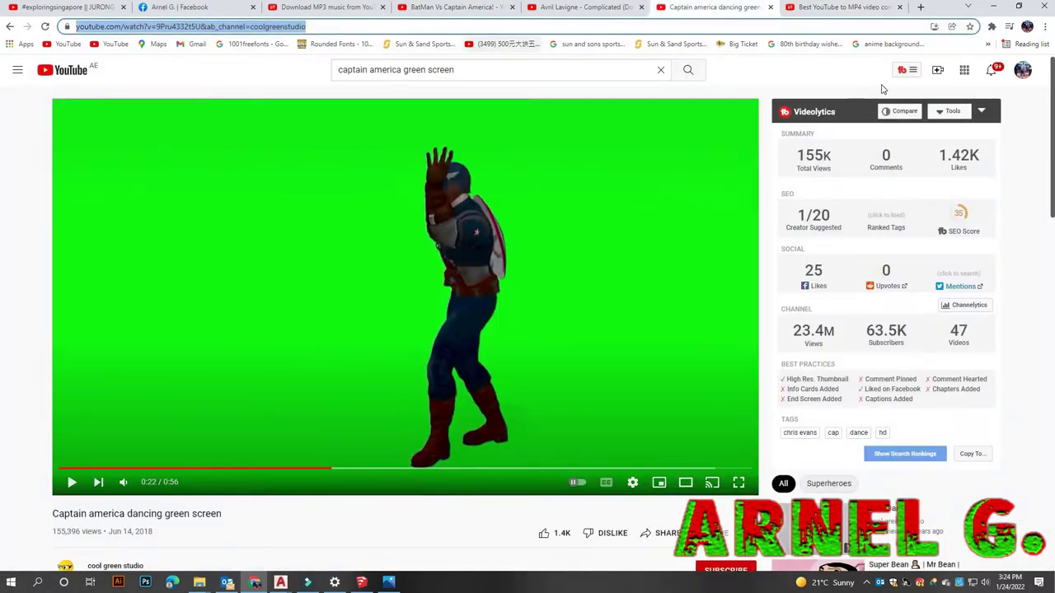
{"action": "left_click", "coordinate": [841, 7]}
{"action": "key", "text": "ctrl+v"}
{"action": "left_click", "coordinate": [702, 169]}
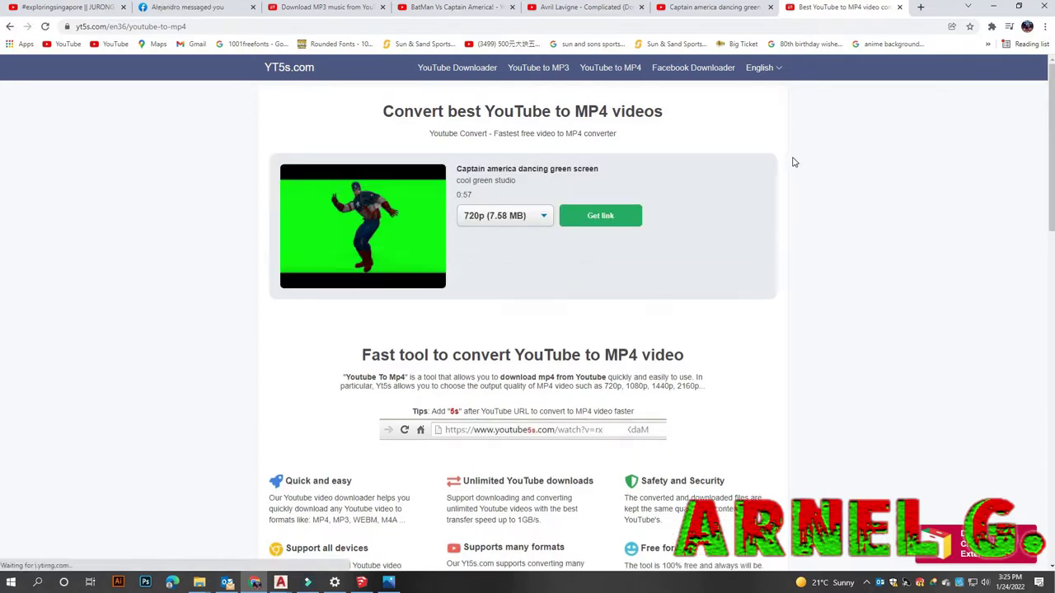
{"action": "left_click", "coordinate": [610, 212]}
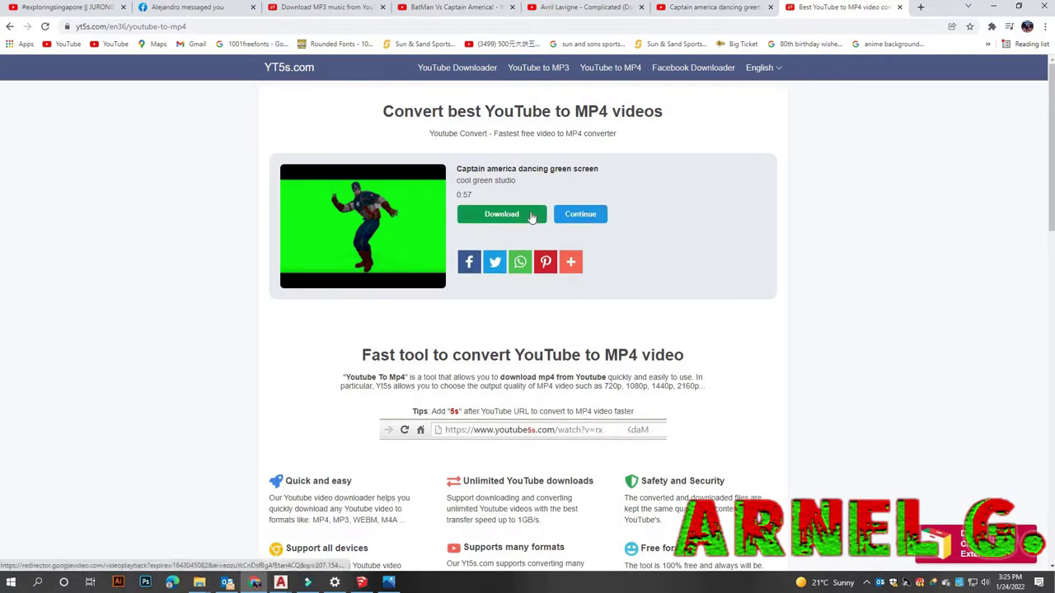
{"action": "left_click", "coordinate": [536, 214]}
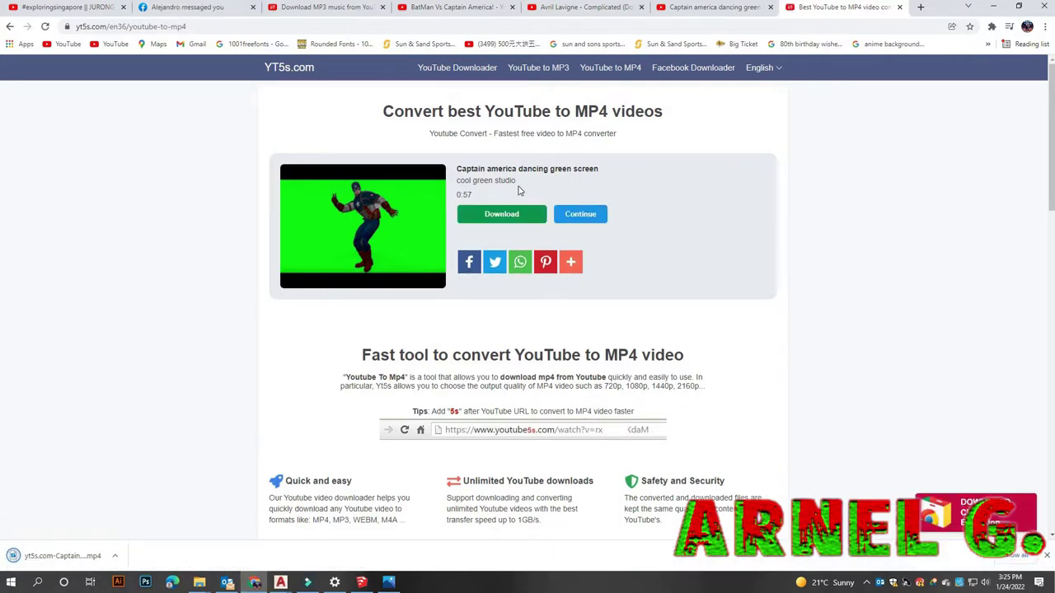
Return to the YouTube video page and search for "batman green screen"
{"action": "left_click", "coordinate": [683, 8]}
{"action": "left_click", "coordinate": [398, 27]}
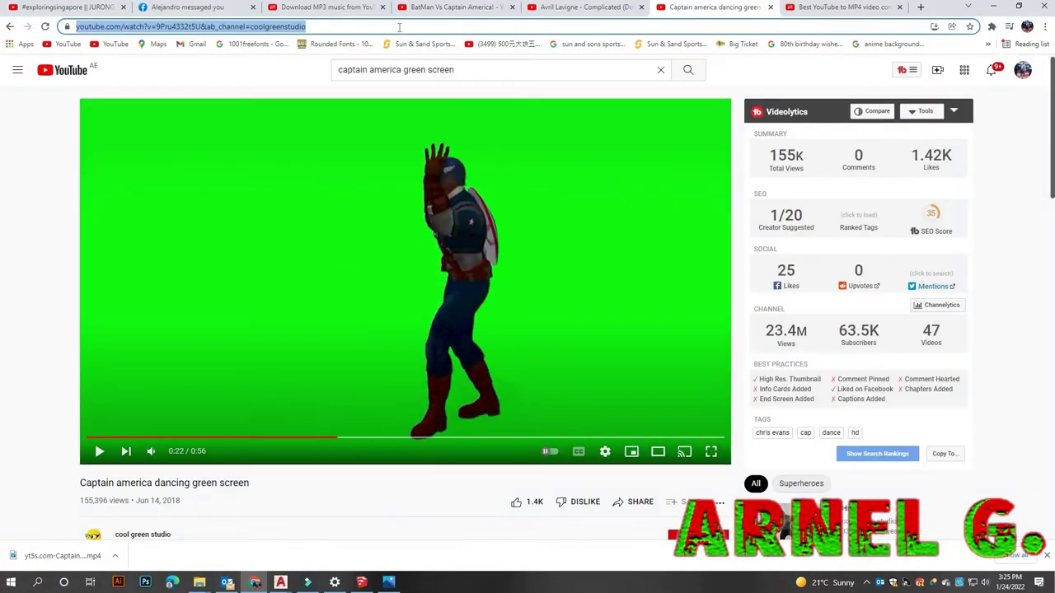
{"action": "left_click", "coordinate": [403, 71]}
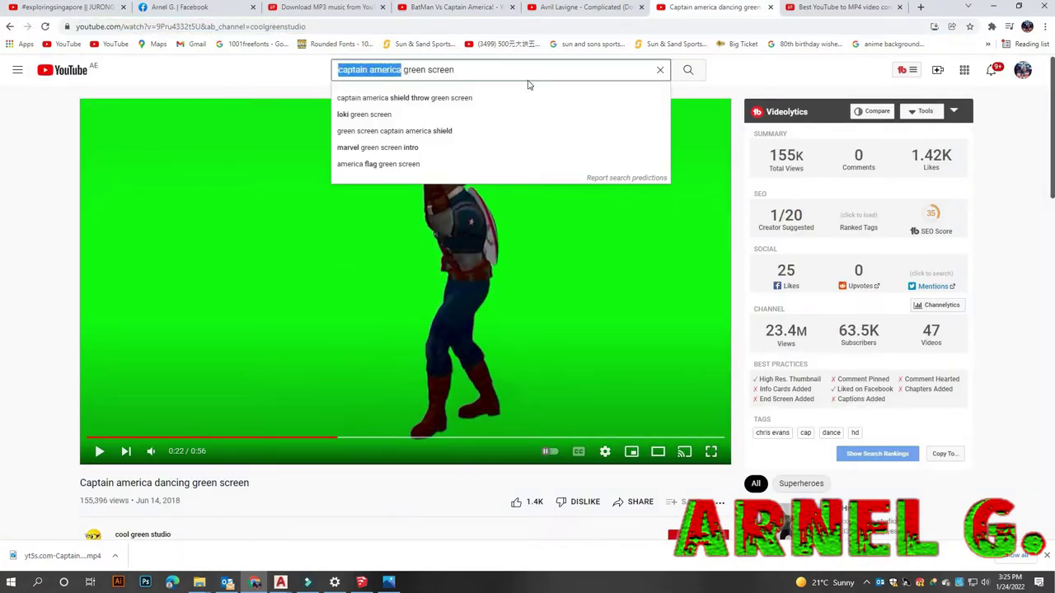
{"action": "type", "text": "batman"}
{"action": "key", "text": "Return"}
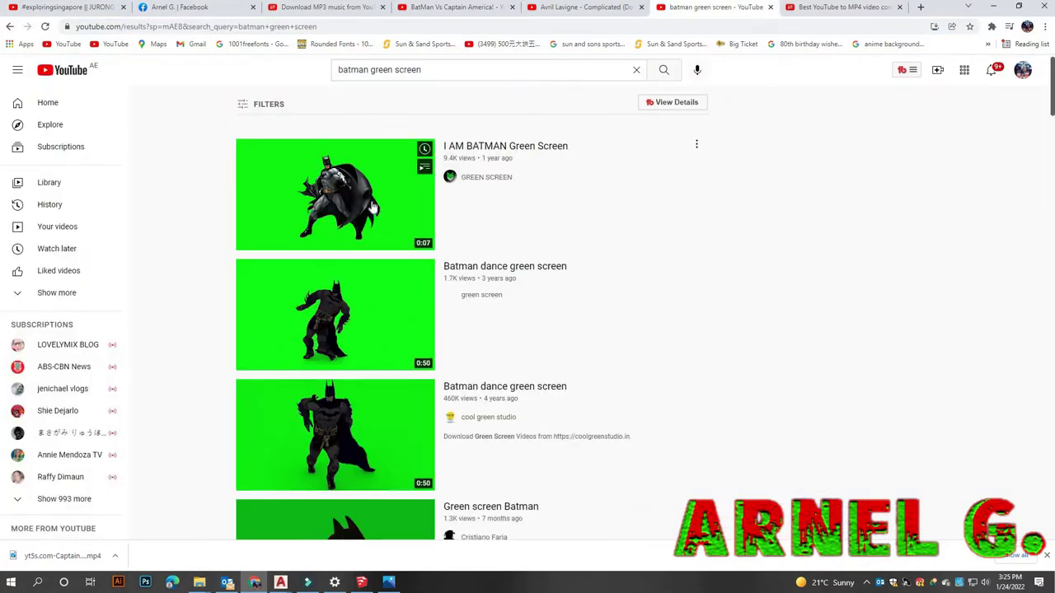
Look through the Batman results and refine the YouTube search to "batman dance green screen"
{"action": "scroll", "coordinate": [454, 278], "scroll_direction": "down", "scroll_amount": 5}
{"action": "left_click", "coordinate": [369, 70]}
{"action": "type", "text": "dan"}
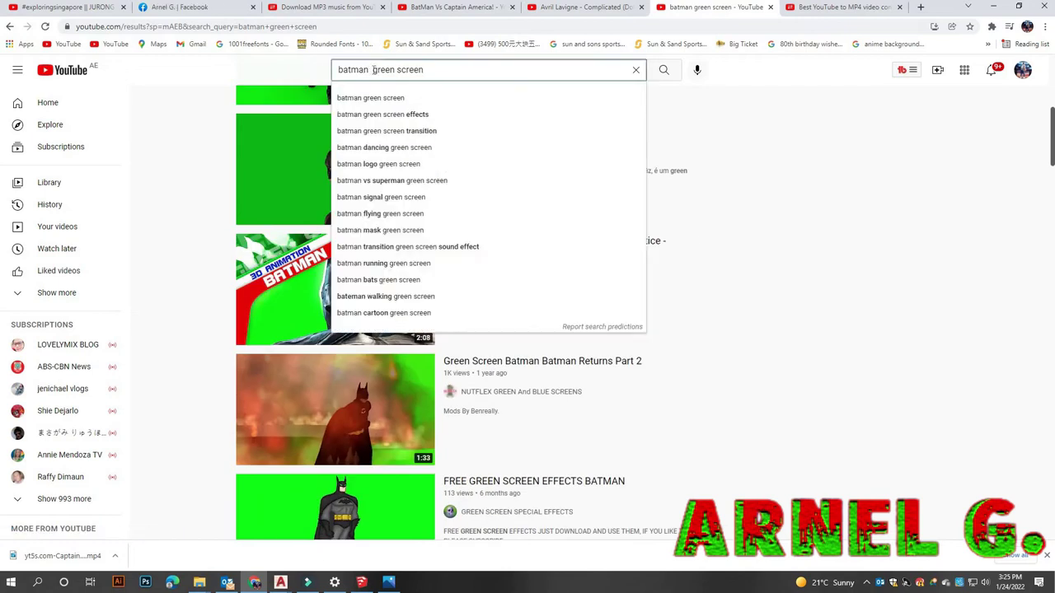
{"action": "type", "text": "ce"}
{"action": "key", "text": "Return"}
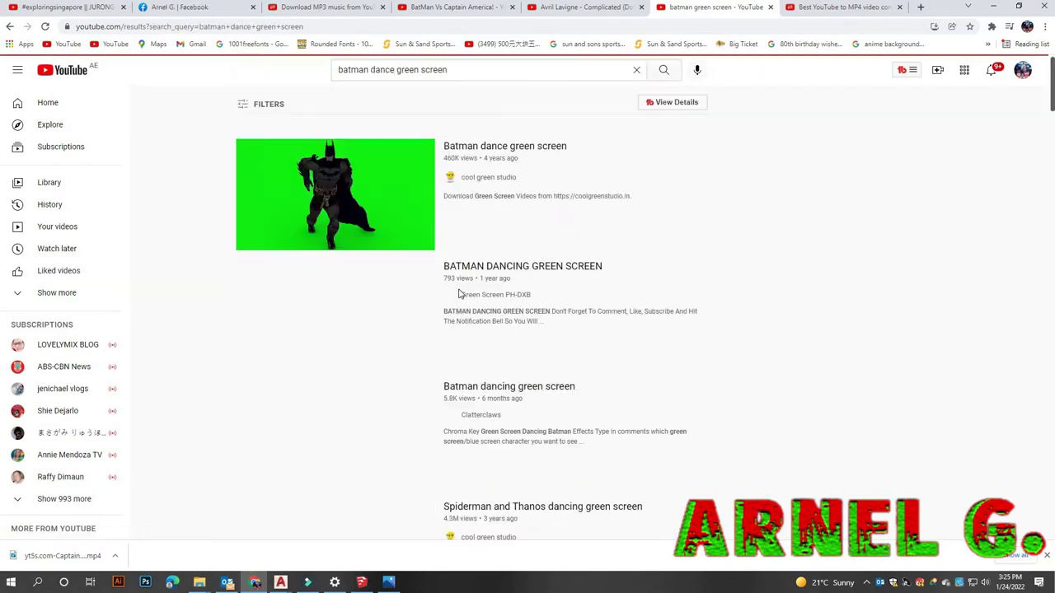
Open the "BATMAN DANCING GREEN SCREEN" video by Green Screen PH-DXB and pause it at about 1:03
{"action": "left_click", "coordinate": [302, 327]}
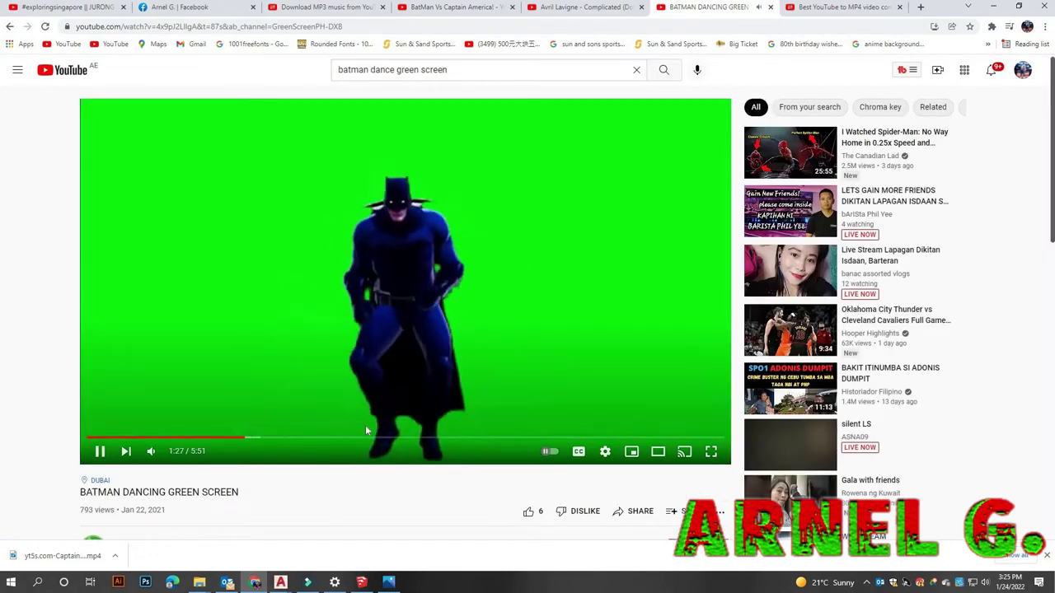
{"action": "left_click", "coordinate": [201, 440]}
{"action": "left_click", "coordinate": [411, 273]}
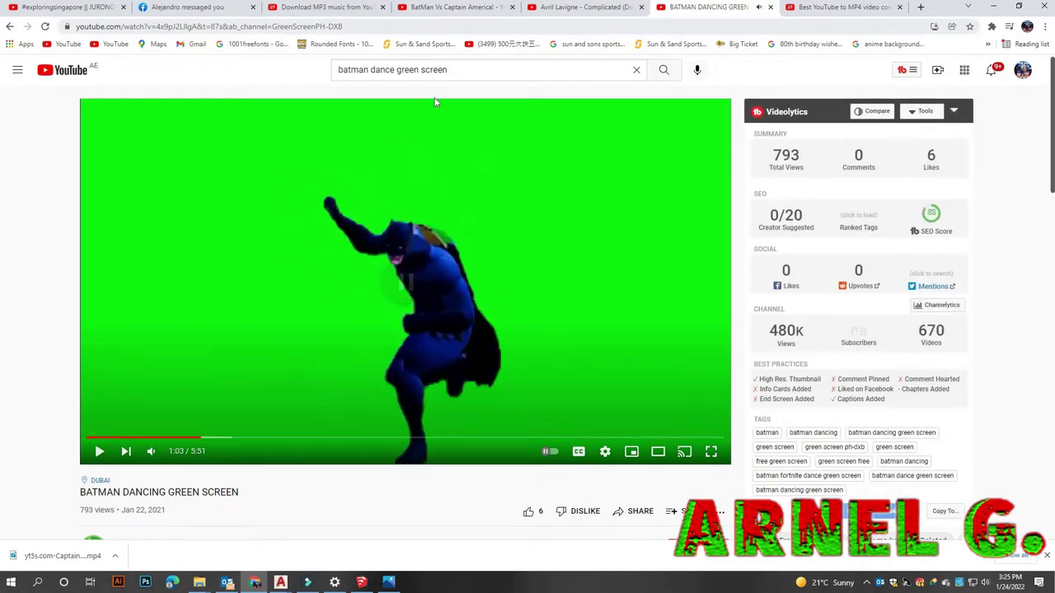
Reload the YT5s converter with an empty link field and download the Batman dancing green screen video as an MP4 from its YouTube link
{"action": "left_click", "coordinate": [624, 26]}
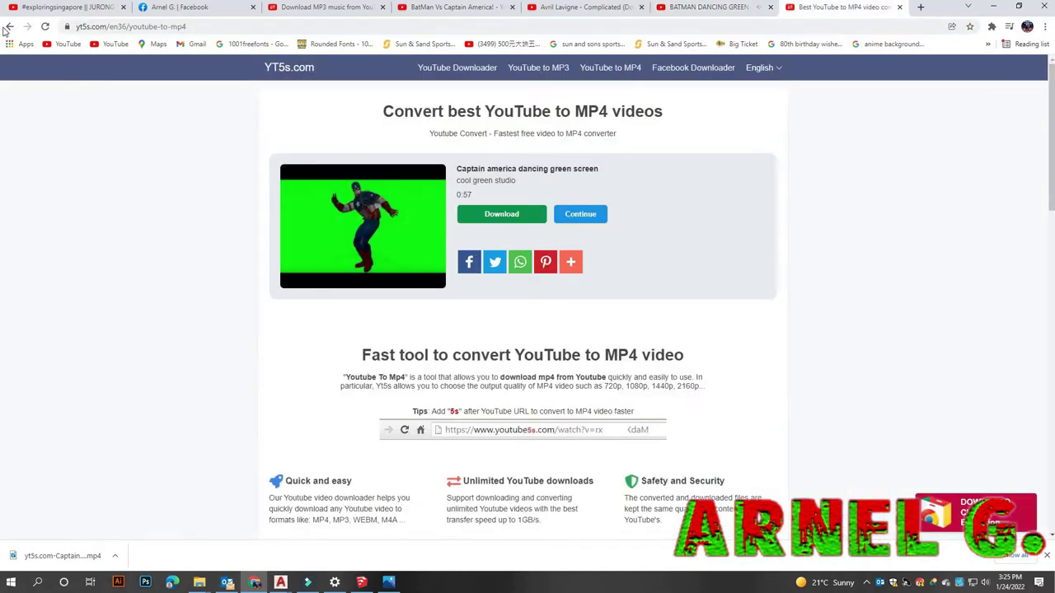
{"action": "left_click", "coordinate": [7, 26]}
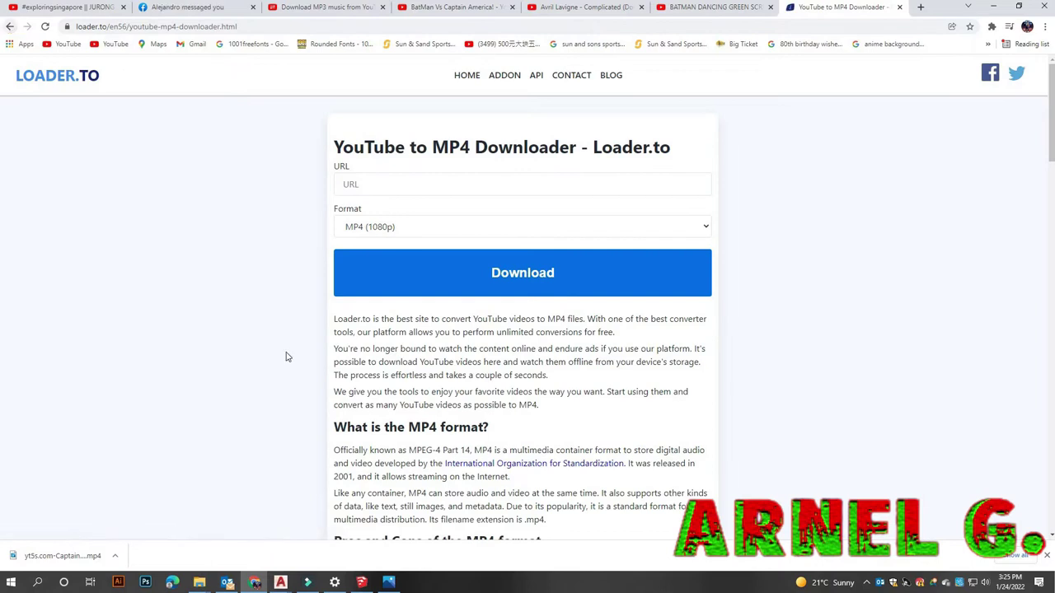
{"action": "key", "text": "alt+Left"}
{"action": "left_click", "coordinate": [351, 381]}
{"action": "left_click", "coordinate": [523, 170]}
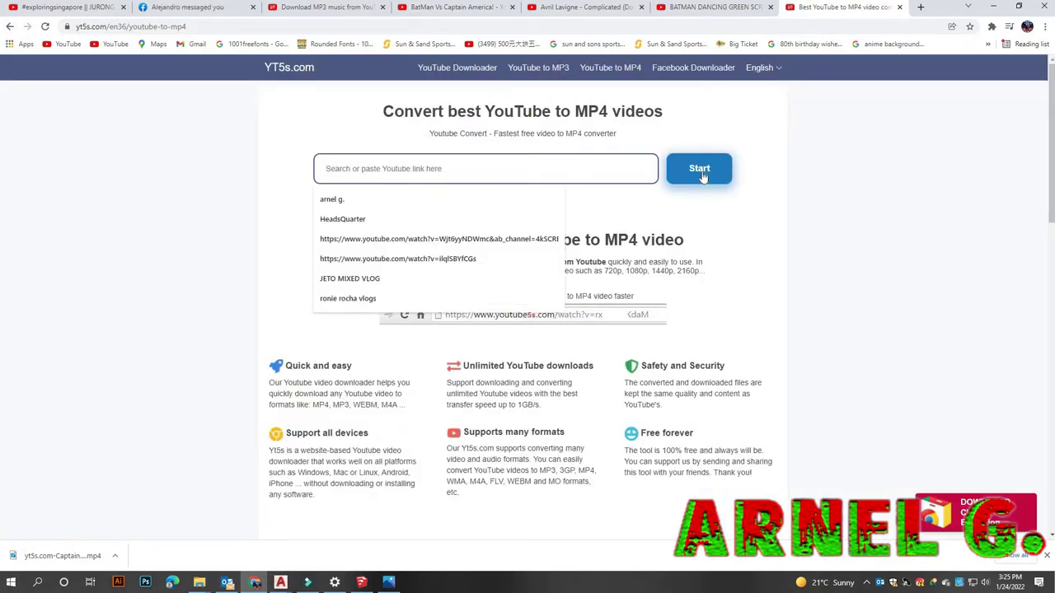
{"action": "left_click", "coordinate": [701, 174]}
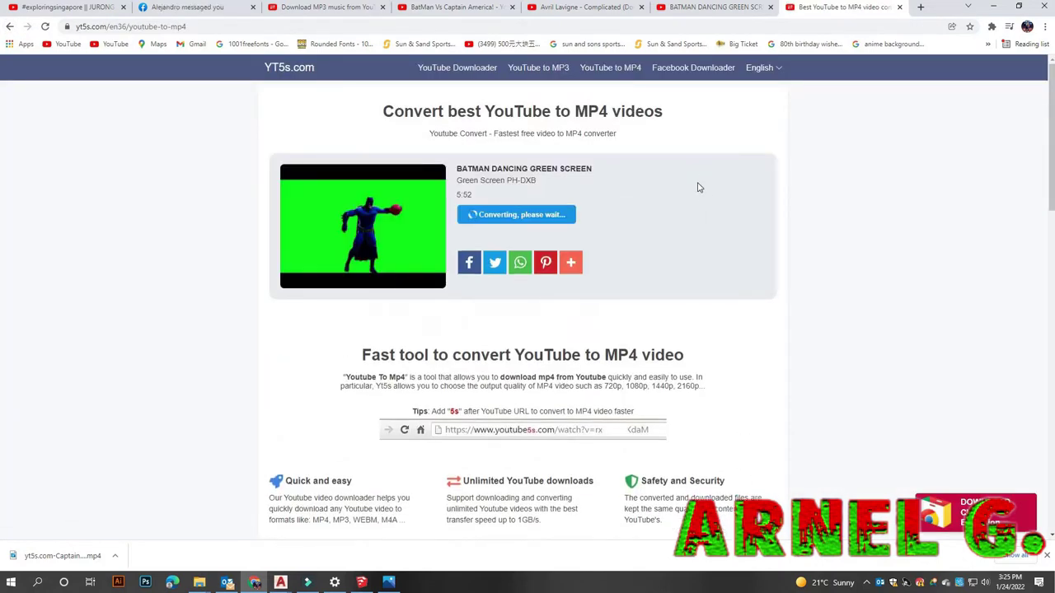
{"action": "left_click", "coordinate": [471, 218]}
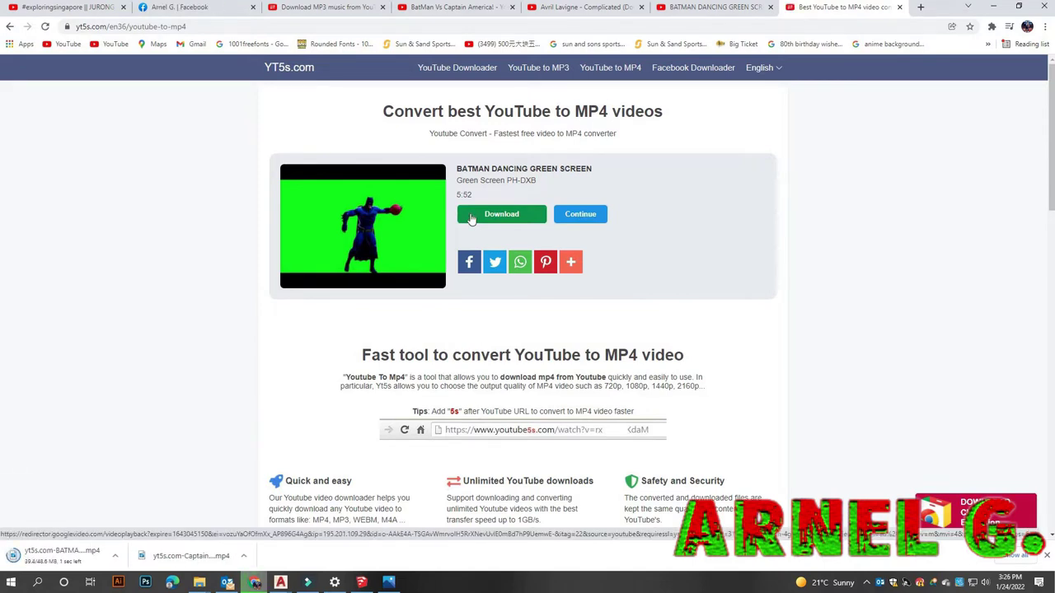
Switch to Filmora9 and create a new empty project
{"action": "left_click", "coordinate": [306, 582]}
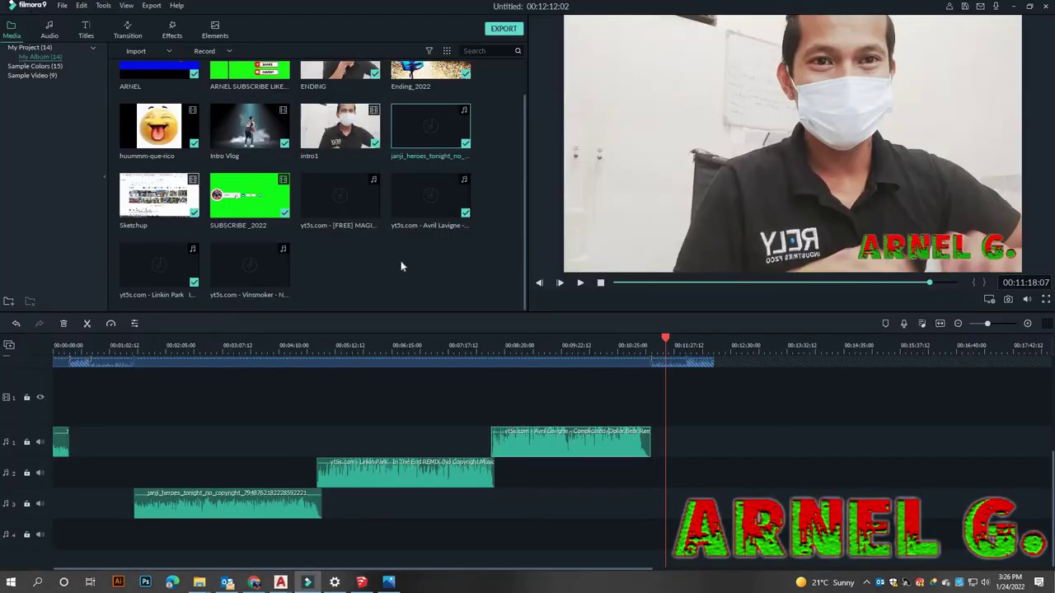
{"action": "key", "text": "ctrl+n"}
{"action": "left_click", "coordinate": [576, 291]}
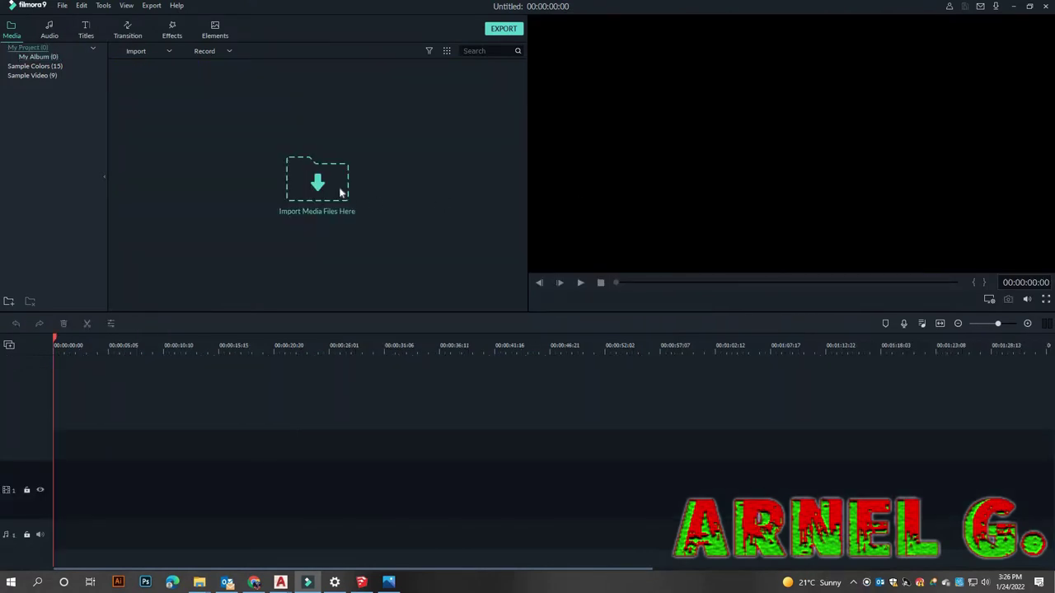
Import the downloaded Batman and Captain America green screen MP4 files from the Downloads folder into the project media
{"action": "left_click", "coordinate": [340, 192]}
{"action": "left_click", "coordinate": [47, 114]}
{"action": "left_click", "coordinate": [185, 93]}
{"action": "left_click", "coordinate": [184, 105], "text": "shift"}
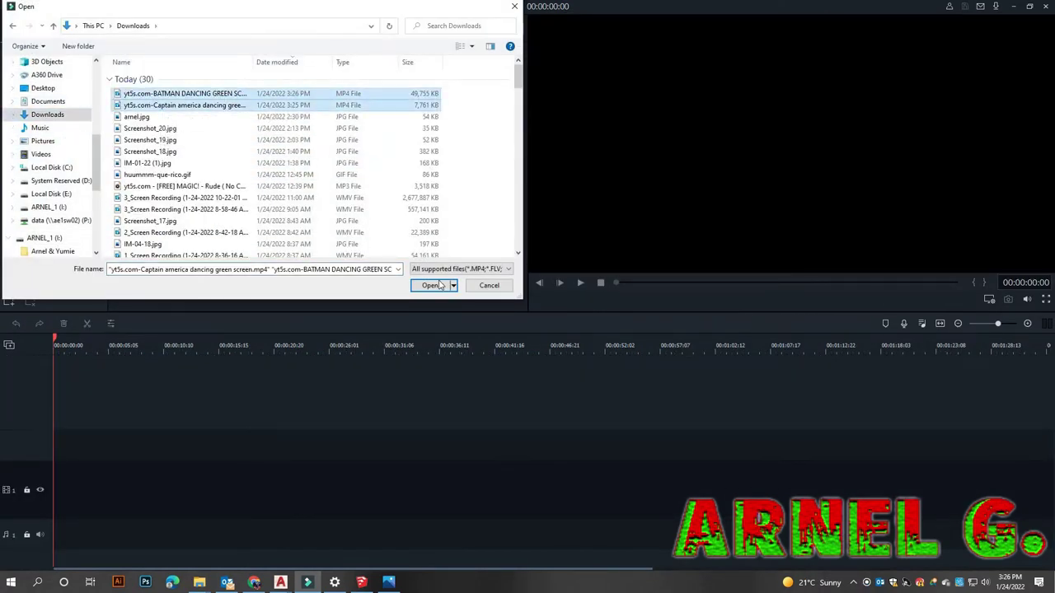
{"action": "left_click", "coordinate": [430, 285]}
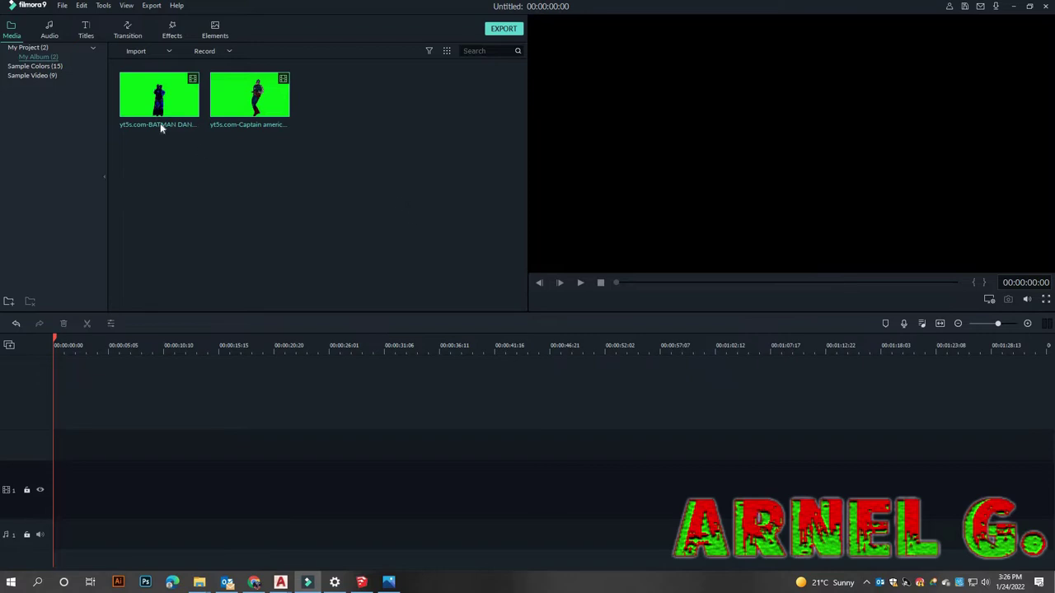
Place the Batman dancing clip at the start of the timeline, above video track 1, and accept the default project setting choice
{"action": "mouse_move", "coordinate": [176, 109]}
{"action": "left_mouse_down"}
{"action": "mouse_move", "coordinate": [146, 419]}
{"action": "mouse_move", "coordinate": [188, 121]}
{"action": "left_mouse_up"}
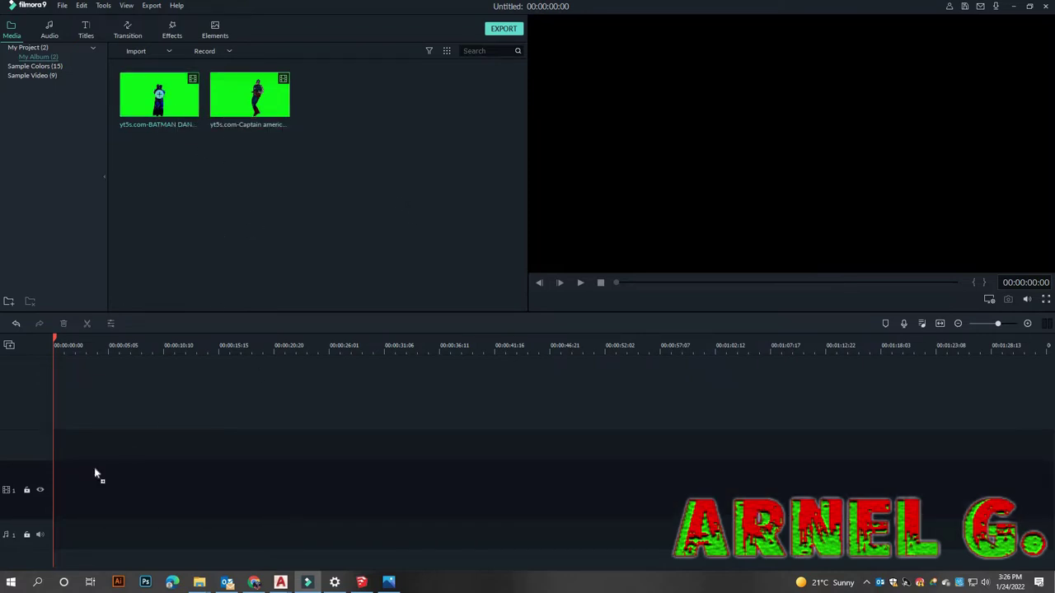
{"action": "left_click_drag", "start_coordinate": [95, 474], "coordinate": [54, 433]}
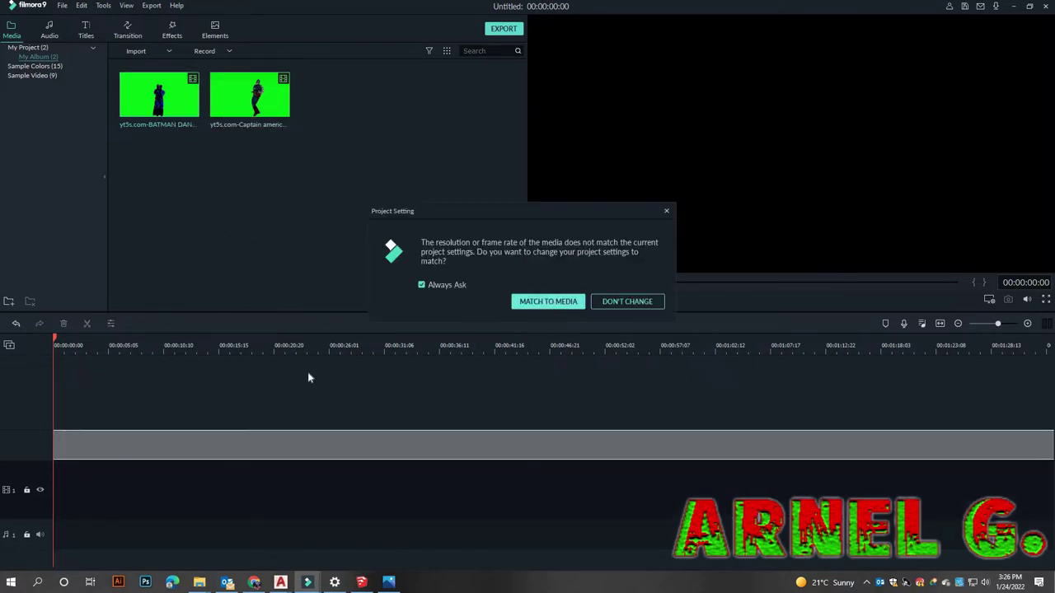
{"action": "key", "text": "Return"}
Switch to Chrome and search Google Images in a new tab for "cebu city tourist spots"
{"action": "left_click", "coordinate": [254, 581]}
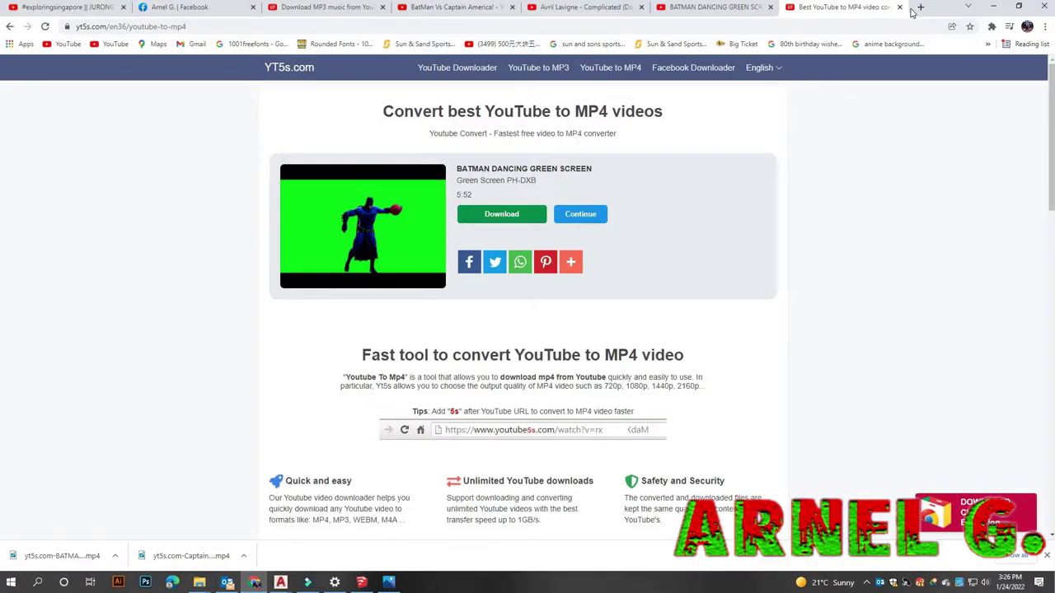
{"action": "left_click", "coordinate": [919, 7]}
{"action": "left_click", "coordinate": [320, 26]}
{"action": "type", "text": "cebu c"}
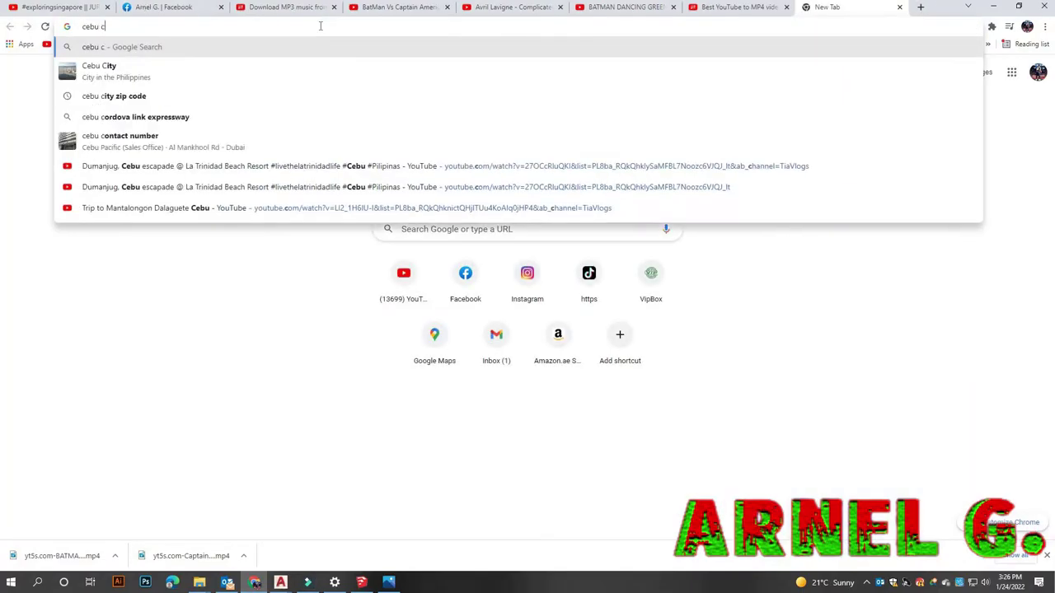
{"action": "type", "text": "ity "}
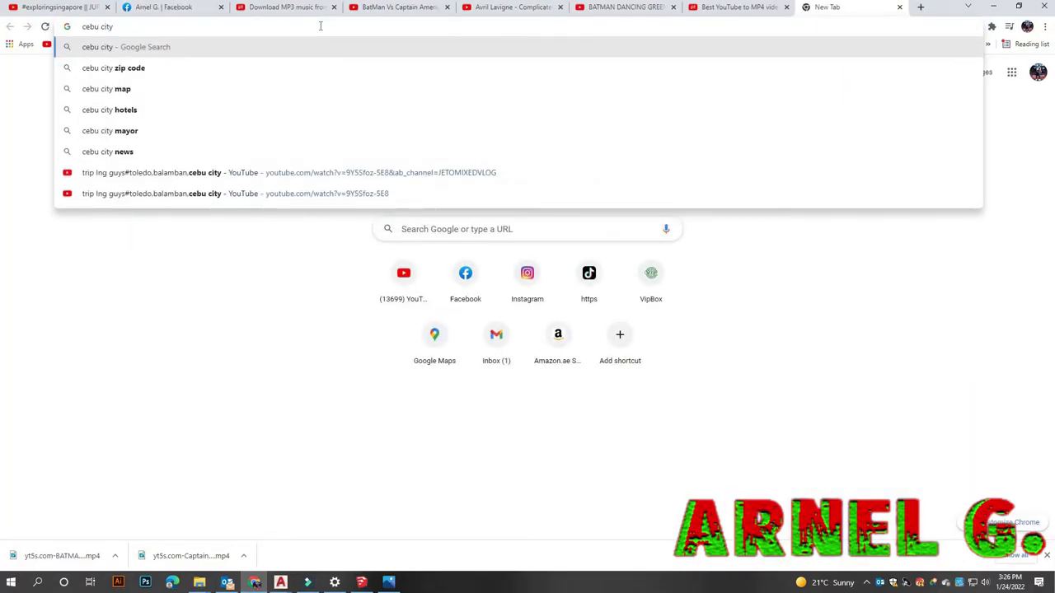
{"action": "type", "text": "to"}
{"action": "left_click", "coordinate": [228, 72]}
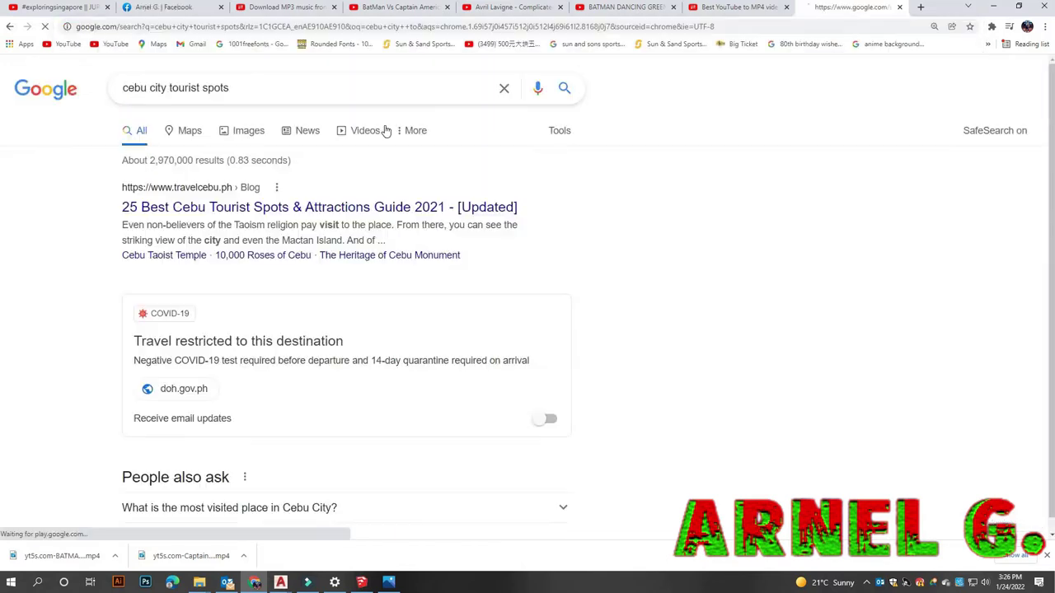
{"action": "left_click", "coordinate": [241, 130]}
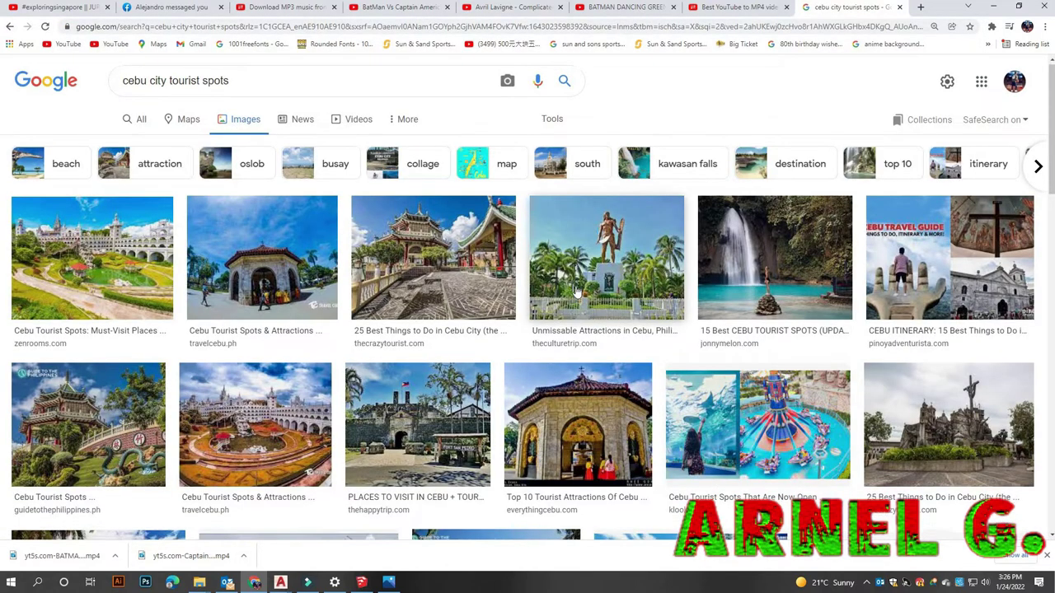
Open The Crazy Tourist's 1,000 × 667 photo of the stone monument with the cross and save it as a JPG
{"action": "scroll", "coordinate": [890, 367], "scroll_direction": "down", "scroll_amount": 1}
{"action": "left_click", "coordinate": [890, 367]}
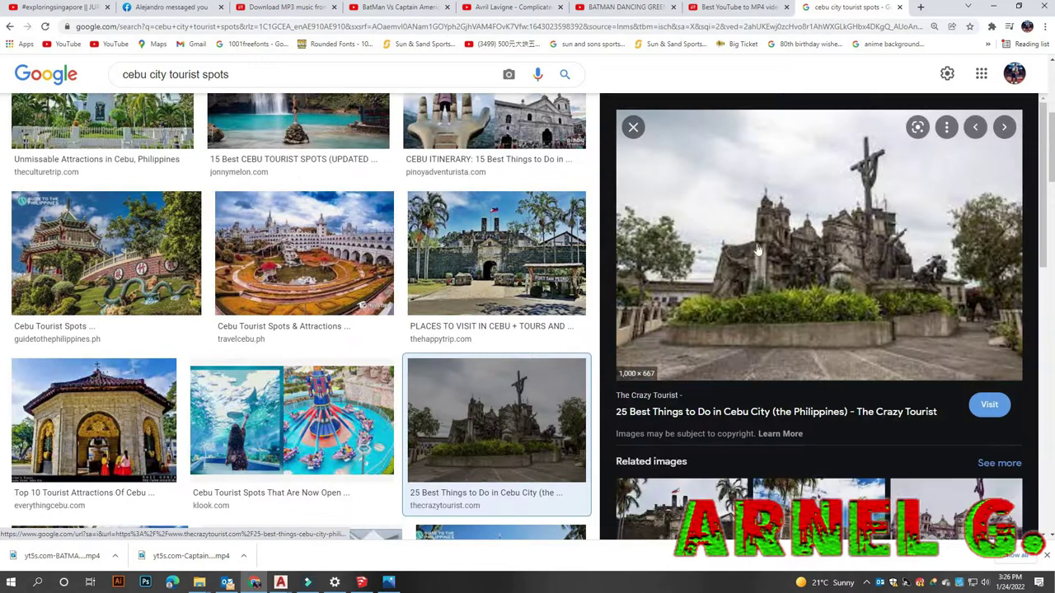
{"action": "right_click", "coordinate": [721, 200]}
{"action": "left_click", "coordinate": [788, 332]}
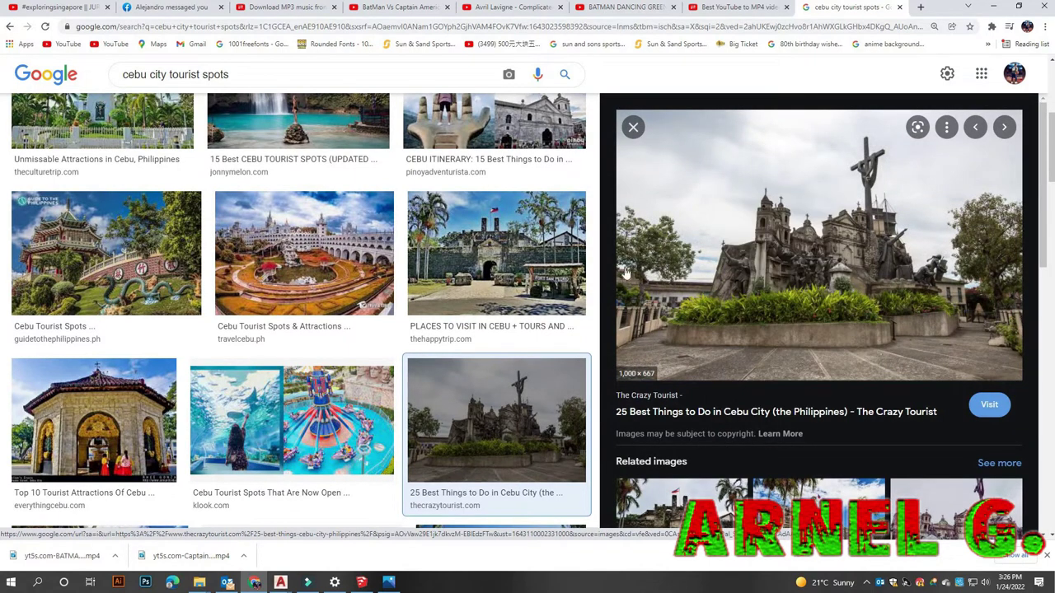
{"action": "left_click", "coordinate": [431, 275]}
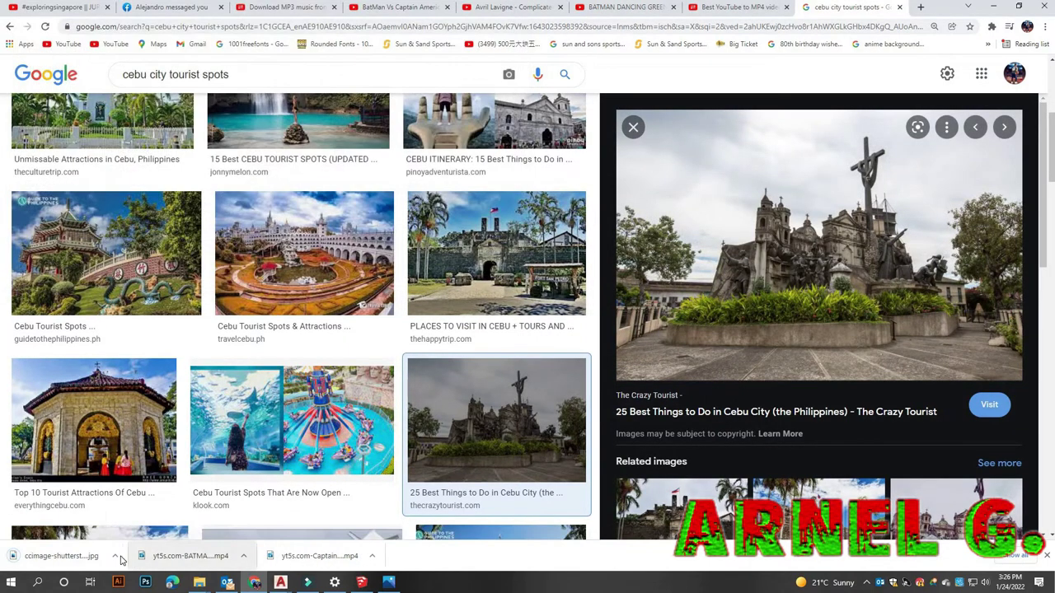
Import the downloaded monument photo into the Filmora9 project media and place it at the timeline start on video track 3
{"action": "left_click", "coordinate": [115, 555]}
{"action": "left_click", "coordinate": [155, 524]}
{"action": "left_click_drag", "start_coordinate": [560, 263], "coordinate": [371, 234]}
{"action": "left_click_drag", "start_coordinate": [340, 97], "coordinate": [95, 396]}
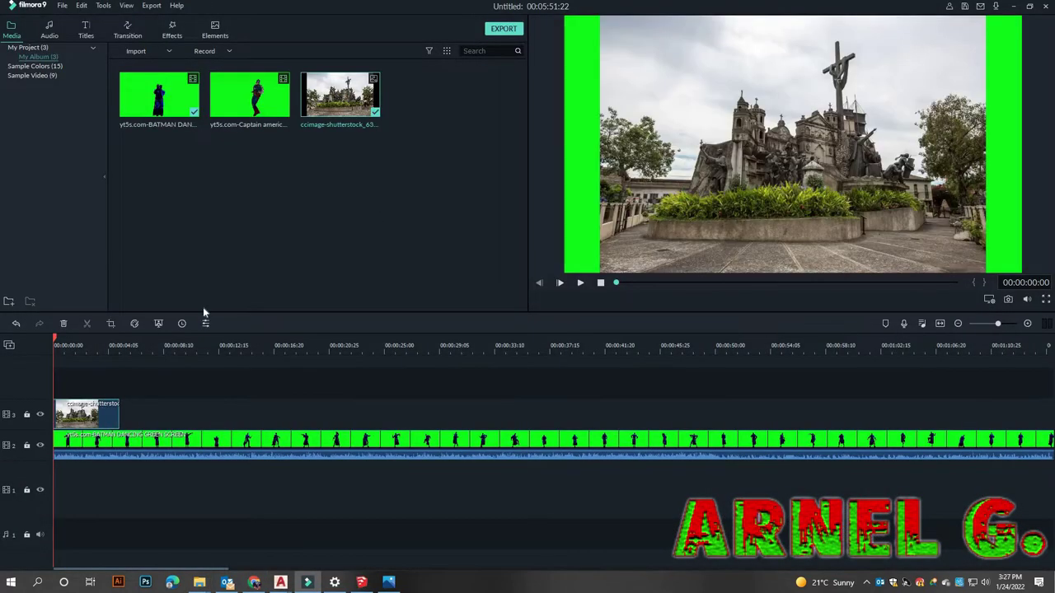
Stretch the monument photo in the preview until it fills the whole frame, covering the green areas at both sides
{"action": "left_click", "coordinate": [602, 142]}
{"action": "left_click_drag", "start_coordinate": [600, 142], "coordinate": [563, 141]}
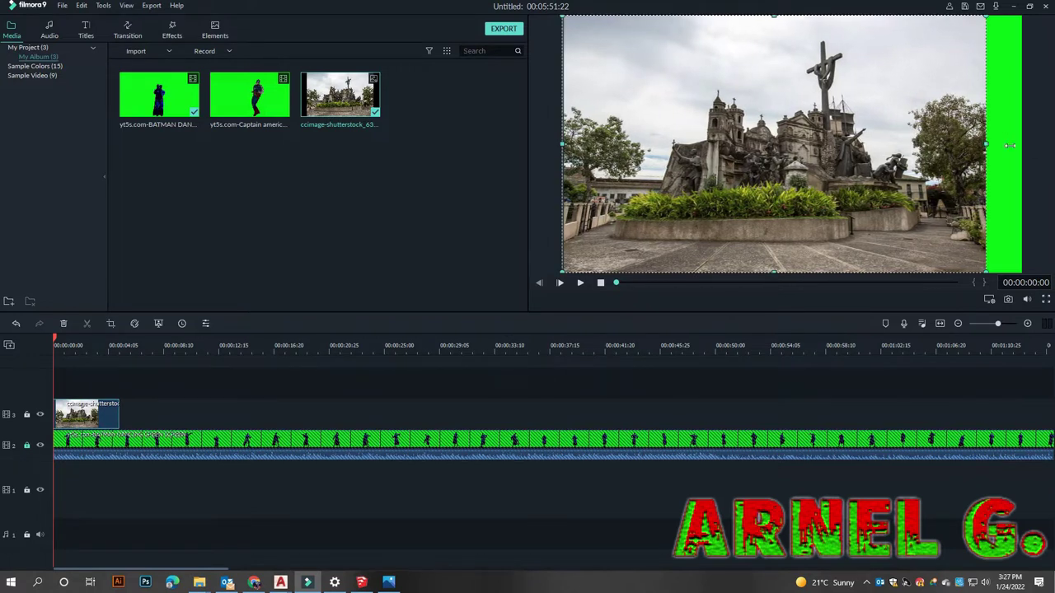
{"action": "left_click_drag", "start_coordinate": [1008, 145], "coordinate": [1024, 145]}
{"action": "mouse_move", "coordinate": [792, 15]}
{"action": "left_mouse_down"}
{"action": "mouse_move", "coordinate": [791, 33]}
{"action": "mouse_move", "coordinate": [792, 20]}
{"action": "left_mouse_up"}
{"action": "left_click_drag", "start_coordinate": [809, 176], "coordinate": [809, 150]}
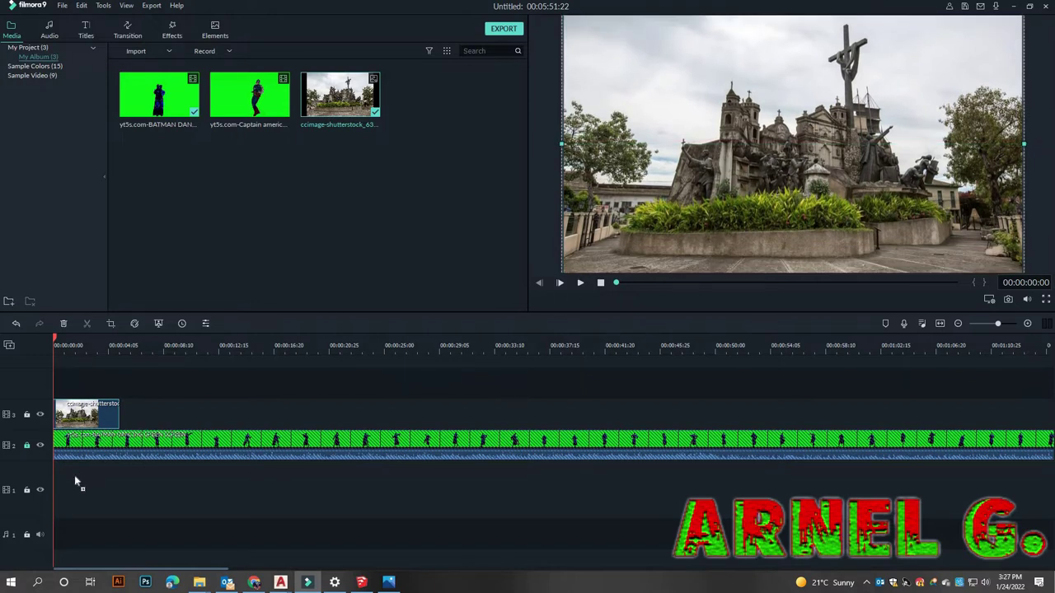
Move the monument photo to the start of video track 1 and extend it to about 56 seconds
{"action": "left_click_drag", "start_coordinate": [74, 482], "coordinate": [76, 486]}
{"action": "left_click_drag", "start_coordinate": [401, 492], "coordinate": [810, 492]}
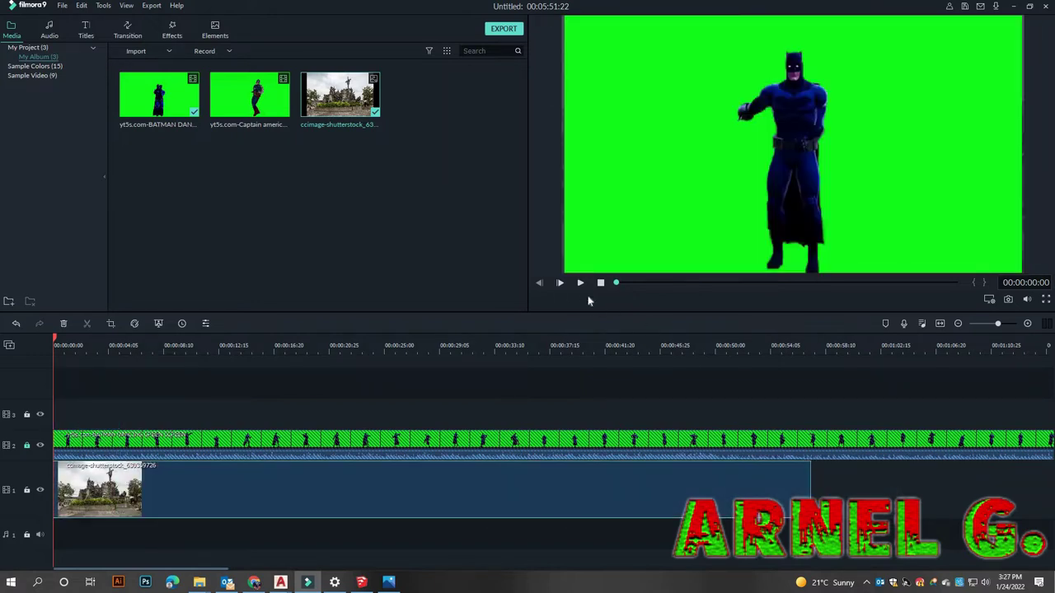
Apply Chroma Key to the Batman clip with offset 10, tolerance 50, thickness -2.00 and feather 2.00, then reposition Batman left of the monument
{"action": "right_click", "coordinate": [228, 441]}
{"action": "left_click", "coordinate": [256, 384]}
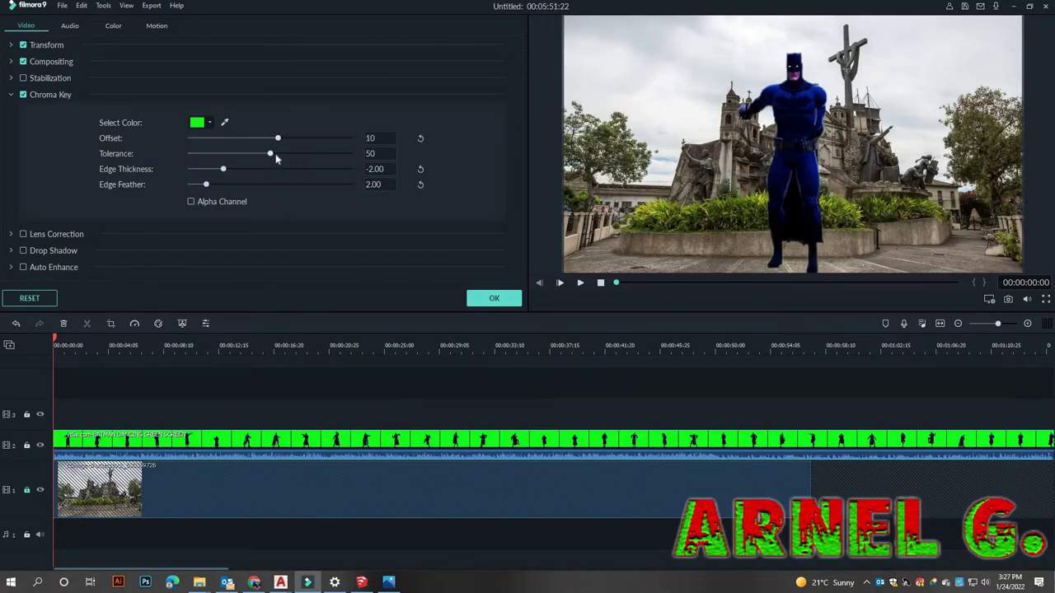
{"action": "left_click", "coordinate": [495, 300]}
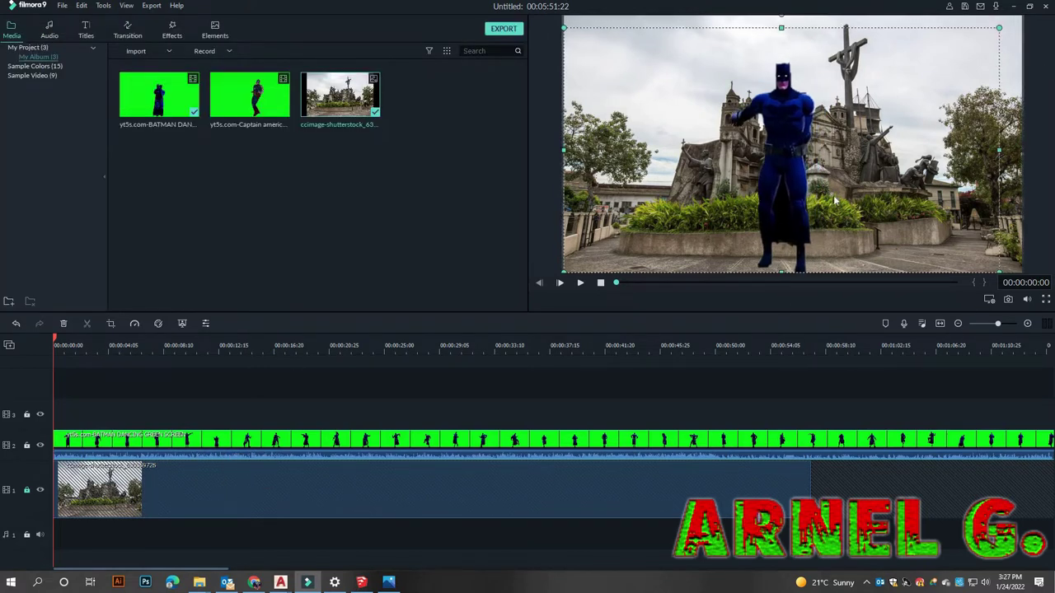
{"action": "left_click", "coordinate": [679, 191]}
{"action": "left_click_drag", "start_coordinate": [679, 191], "coordinate": [667, 193]}
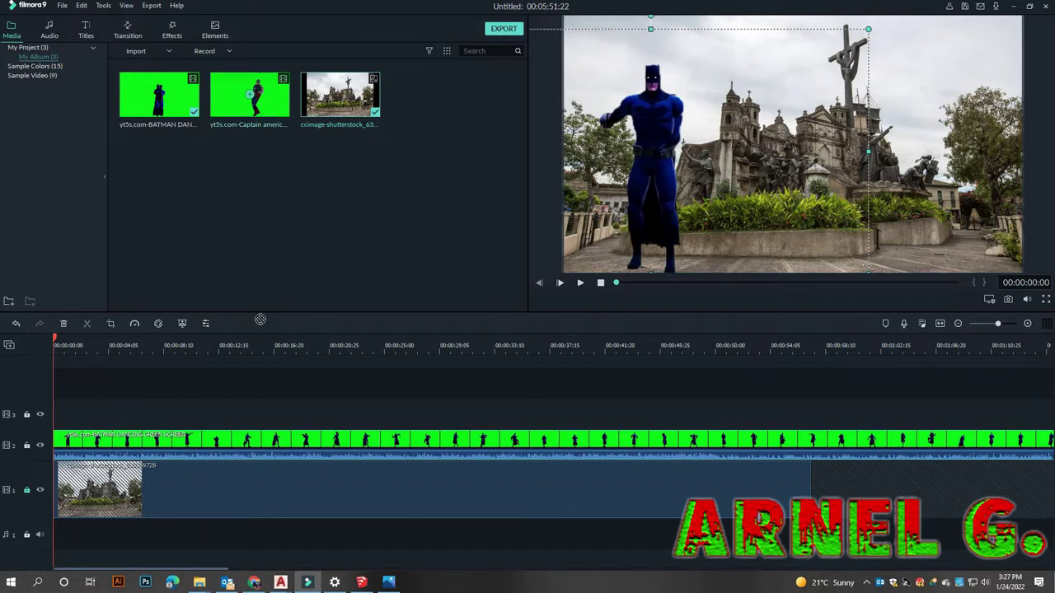
Place the Captain America clip on video track 3, cut away its logo intro at 00:00:01:14, and move the remainder to the start
{"action": "left_click_drag", "start_coordinate": [249, 95], "coordinate": [247, 404]}
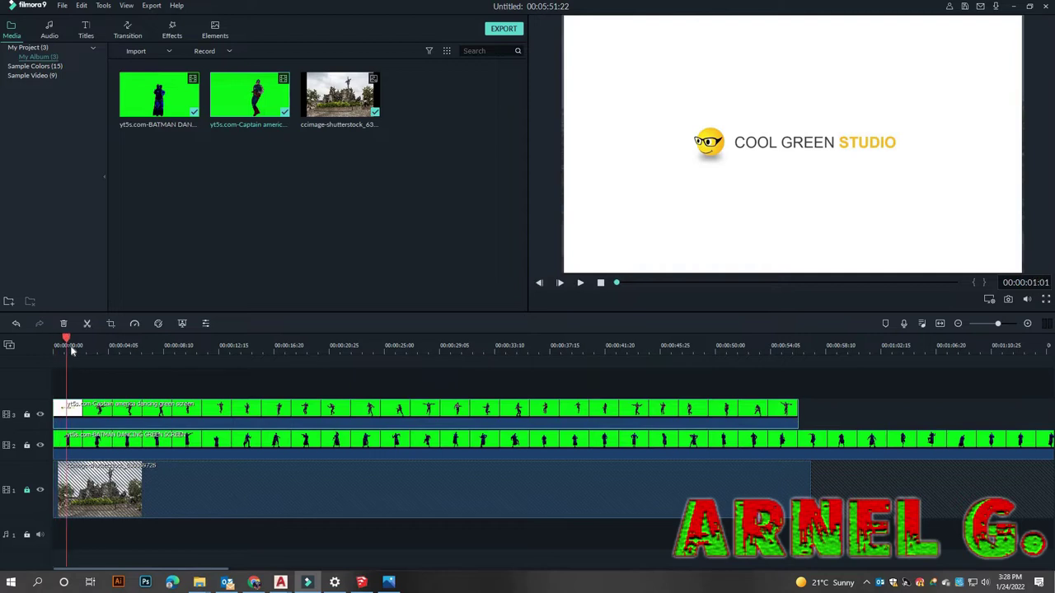
{"action": "left_click_drag", "start_coordinate": [71, 347], "coordinate": [68, 351]}
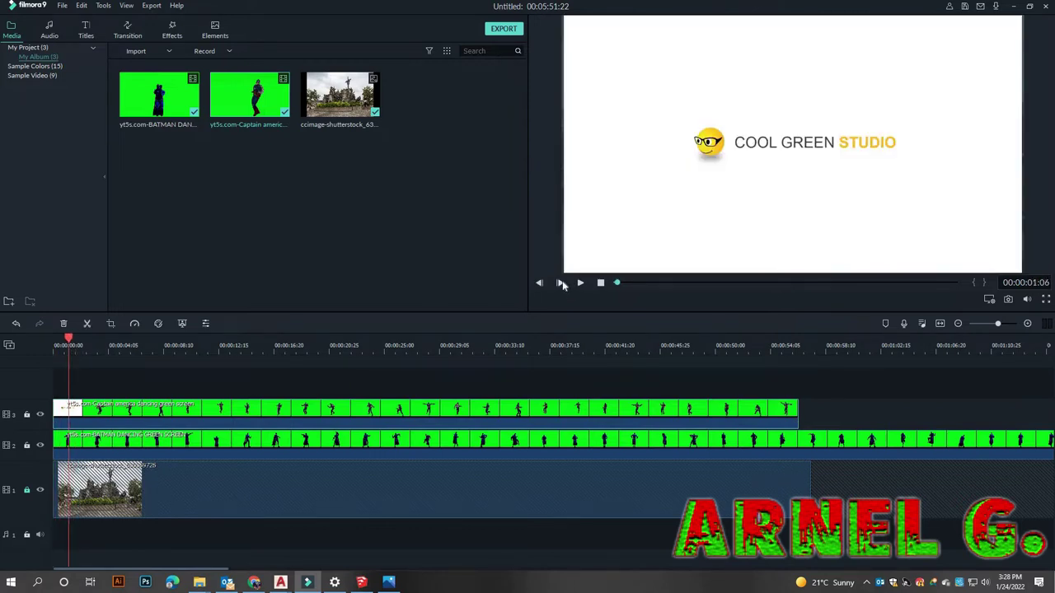
{"action": "left_click", "coordinate": [561, 284]}
{"action": "left_click", "coordinate": [561, 283]}
{"action": "left_click", "coordinate": [561, 284]}
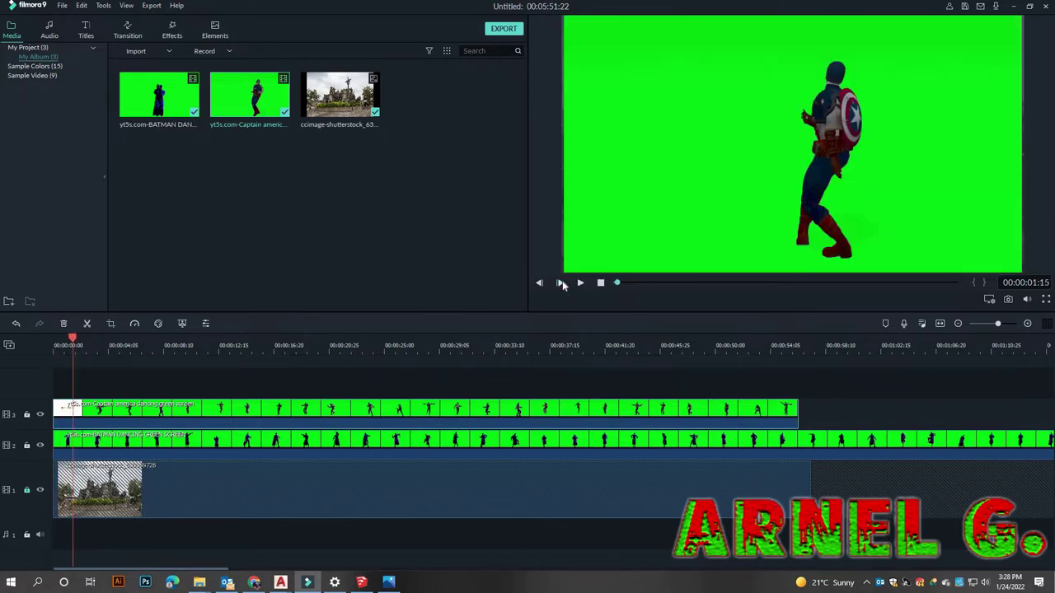
{"action": "left_click", "coordinate": [541, 284]}
{"action": "left_click", "coordinate": [86, 326]}
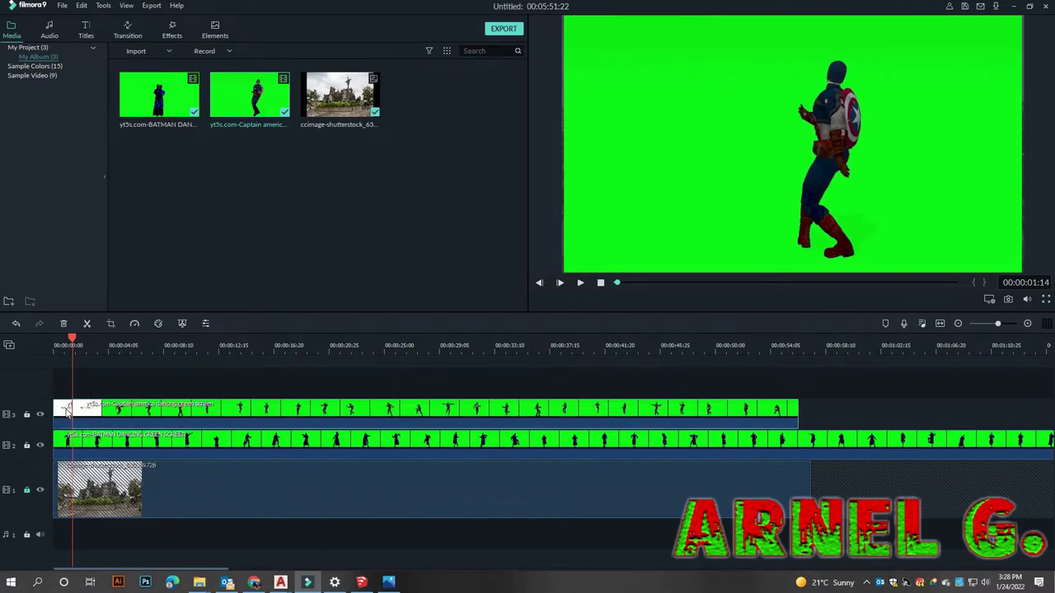
{"action": "left_click", "coordinate": [67, 414]}
{"action": "key", "text": "Delete"}
{"action": "left_click_drag", "start_coordinate": [124, 416], "coordinate": [98, 417]}
{"action": "left_click_drag", "start_coordinate": [234, 416], "coordinate": [250, 416]}
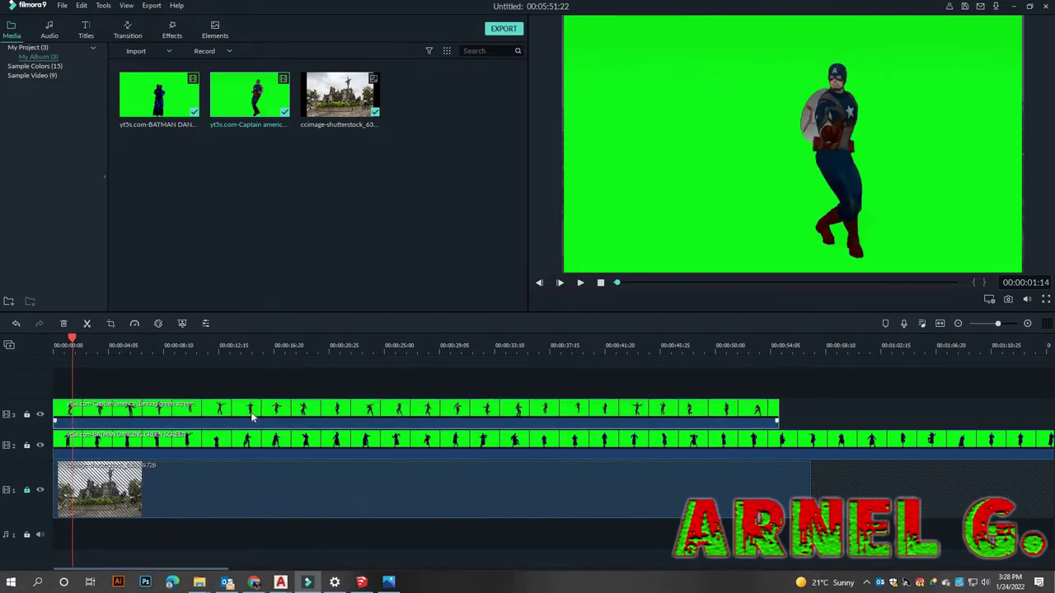
Apply Chroma Key to the Captain America clip with offset 4 and tolerance 52, and shift him slightly down and toward Batman
{"action": "right_click", "coordinate": [250, 416]}
{"action": "left_click", "coordinate": [281, 366]}
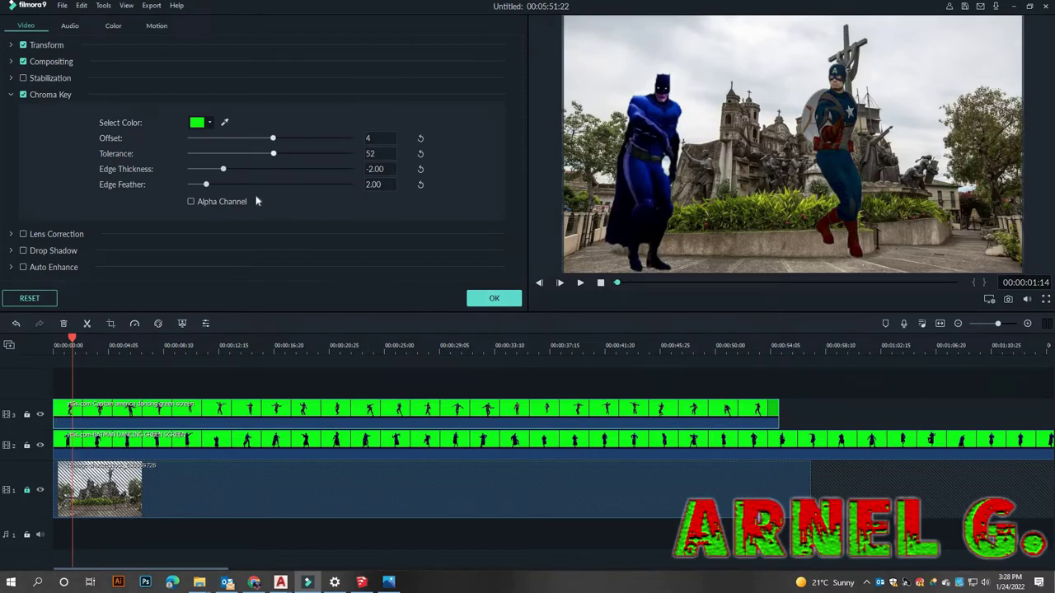
{"action": "left_click", "coordinate": [493, 298]}
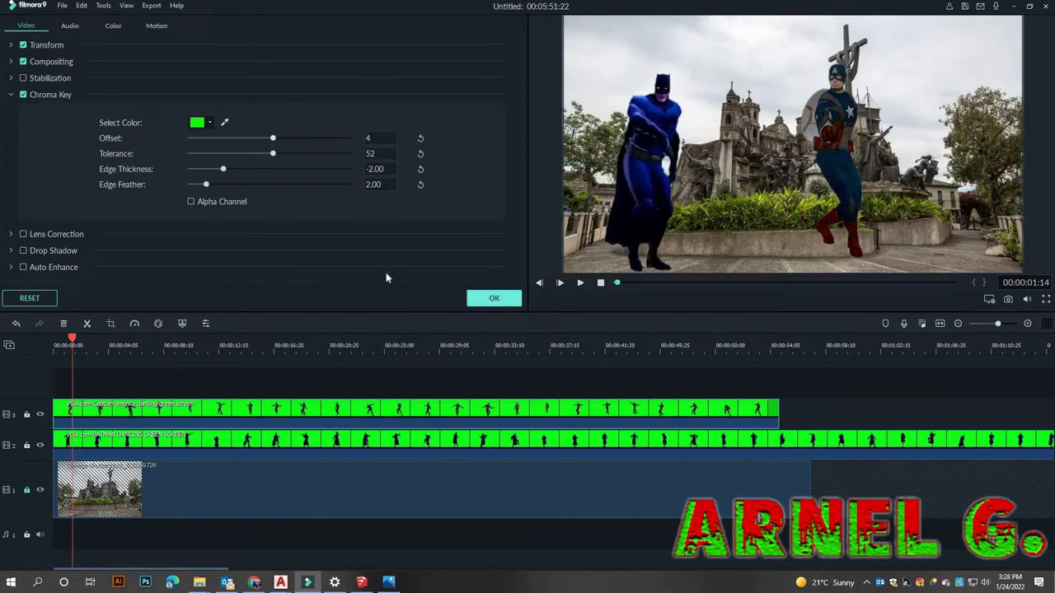
{"action": "left_click", "coordinate": [818, 151]}
{"action": "left_click_drag", "start_coordinate": [819, 151], "coordinate": [809, 163]}
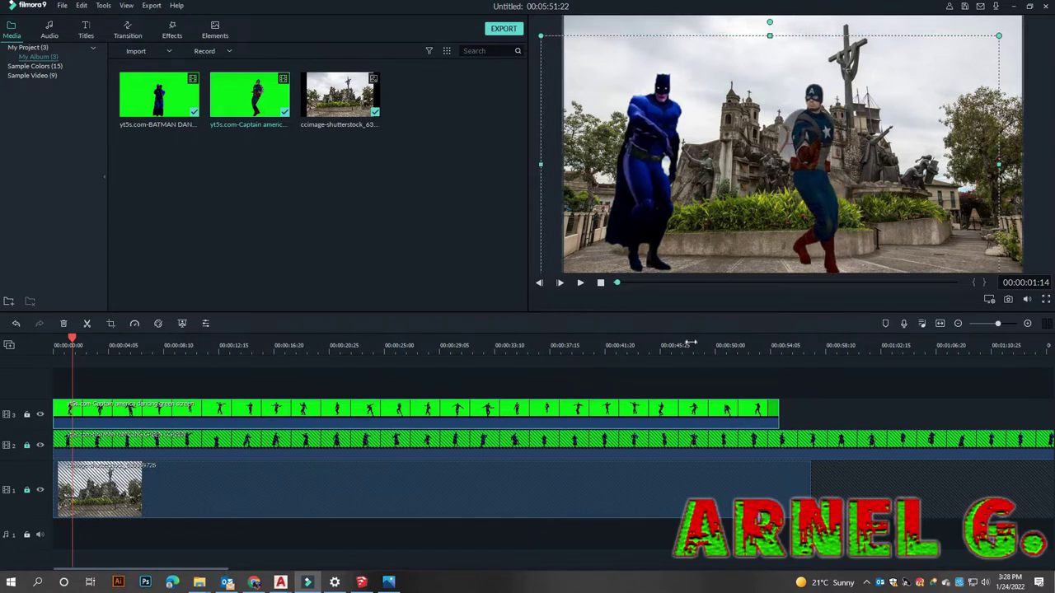
Play back the combined scene and trim the background photo to end with the Captain America clip
{"action": "left_click", "coordinate": [582, 284]}
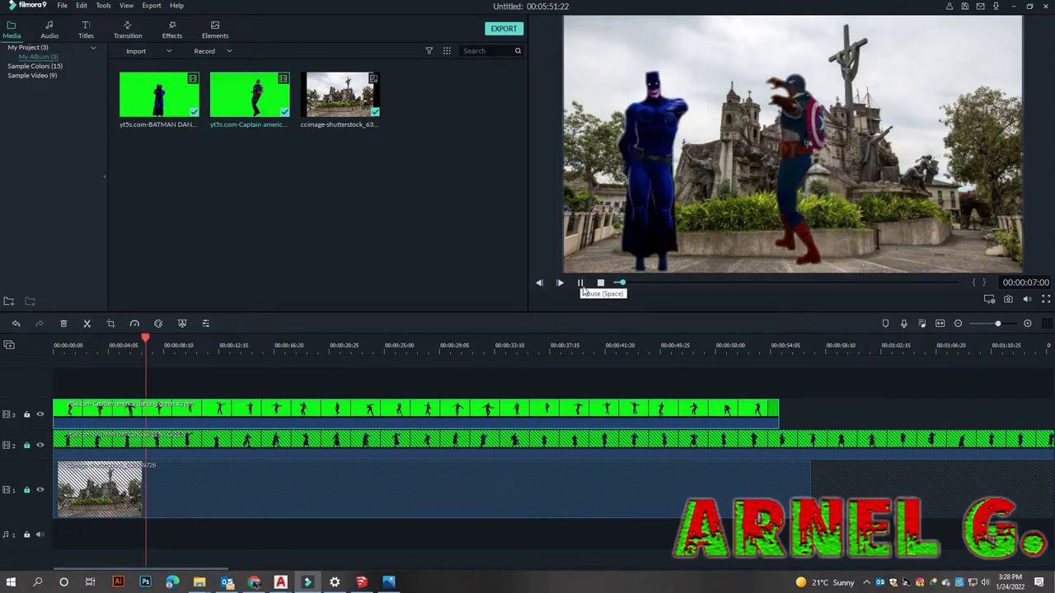
{"action": "left_click_drag", "start_coordinate": [442, 335], "coordinate": [253, 338]}
{"action": "left_click", "coordinate": [26, 445]}
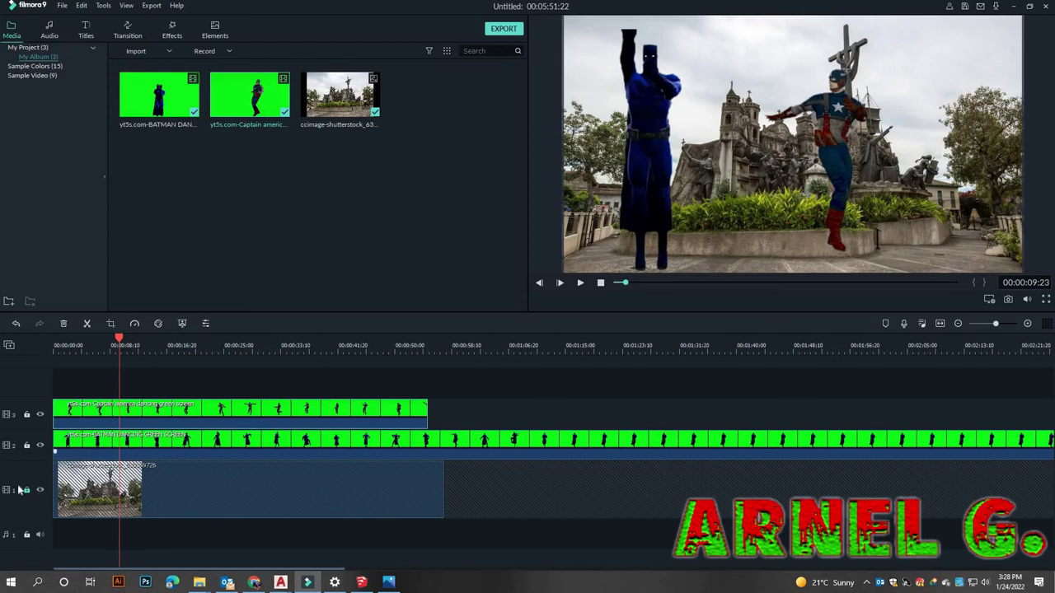
{"action": "left_click_drag", "start_coordinate": [443, 489], "coordinate": [427, 449]}
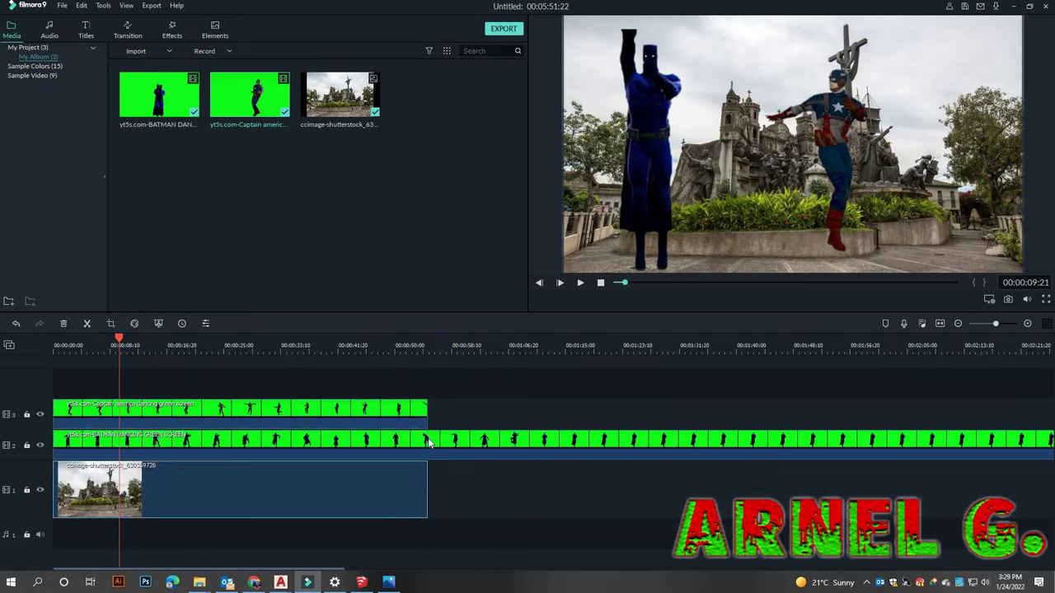
Split the Batman clip at 00:00:56:25, move the leftover part aside, and trim the first part to end with the other clips
{"action": "left_click", "coordinate": [427, 442]}
{"action": "left_click", "coordinate": [441, 385]}
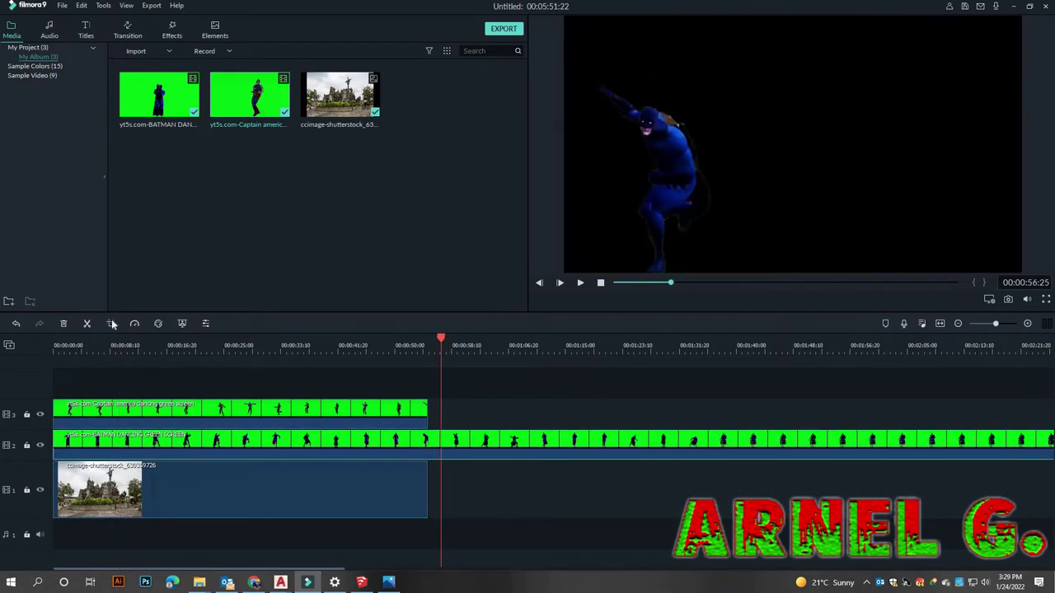
{"action": "key", "text": "ctrl+b"}
{"action": "left_click_drag", "start_coordinate": [468, 443], "coordinate": [571, 394]}
{"action": "left_click_drag", "start_coordinate": [440, 452], "coordinate": [427, 451]}
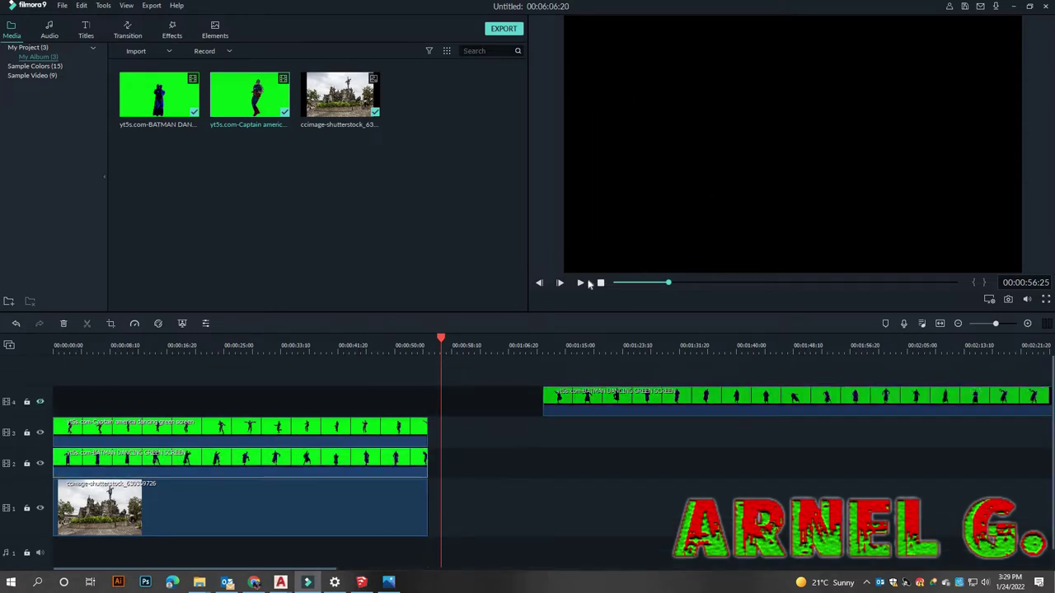
{"action": "left_click", "coordinate": [580, 282]}
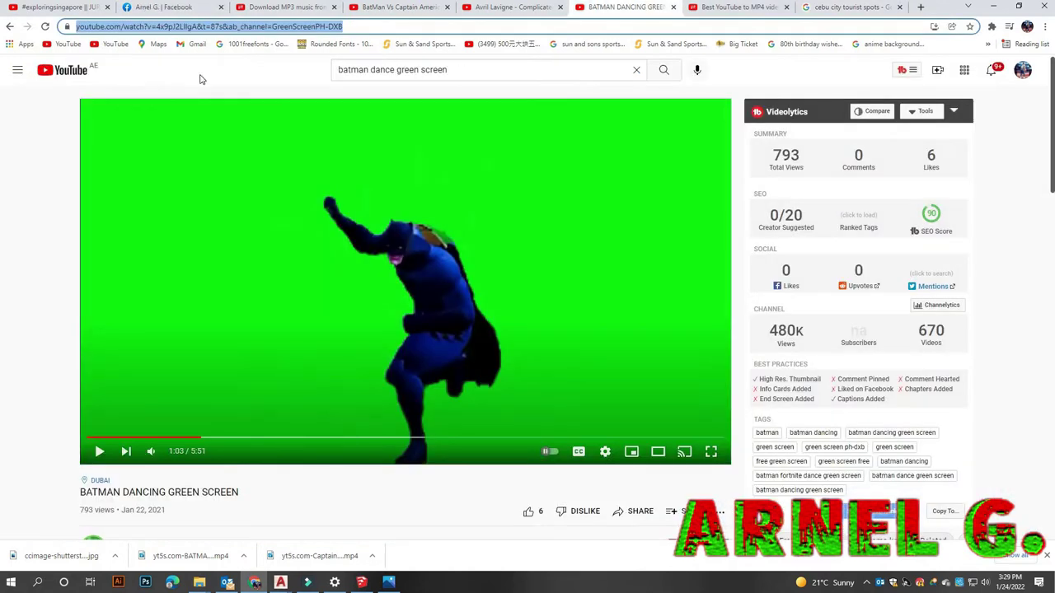
Switch to YouTube in Chrome, search for "disco remix no copyright", and open "Nonstop Disco Party Remix 80's & 90's"
{"action": "left_click", "coordinate": [524, 69]}
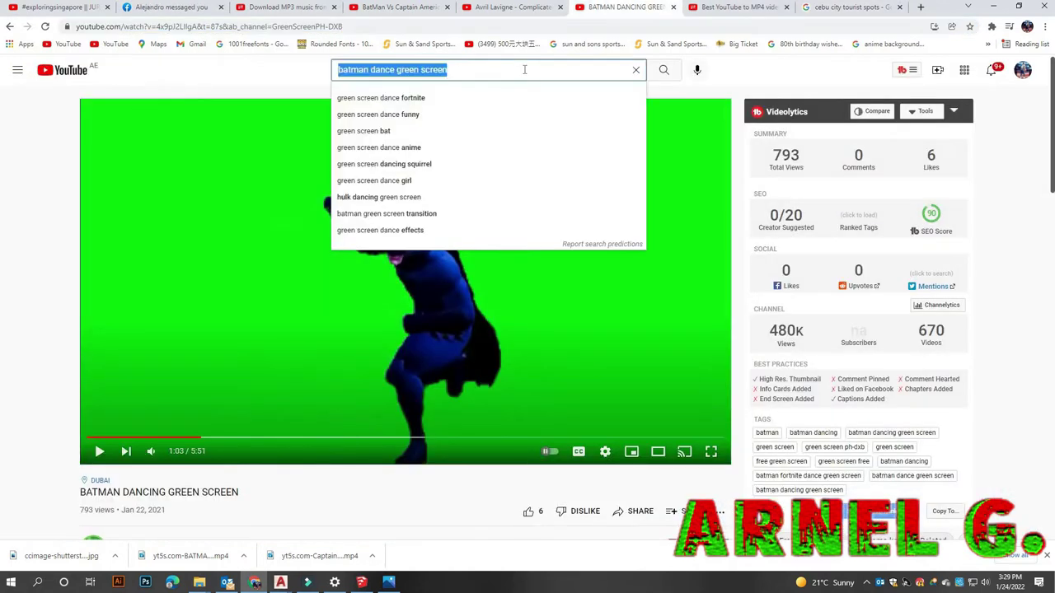
{"action": "type", "text": "disco remix no co"}
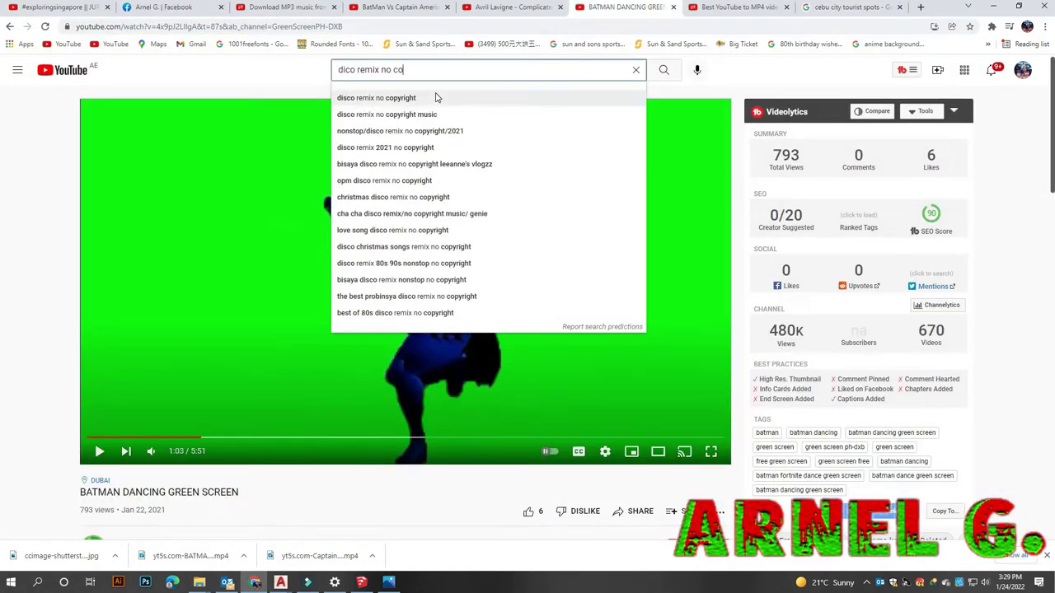
{"action": "left_click", "coordinate": [437, 97]}
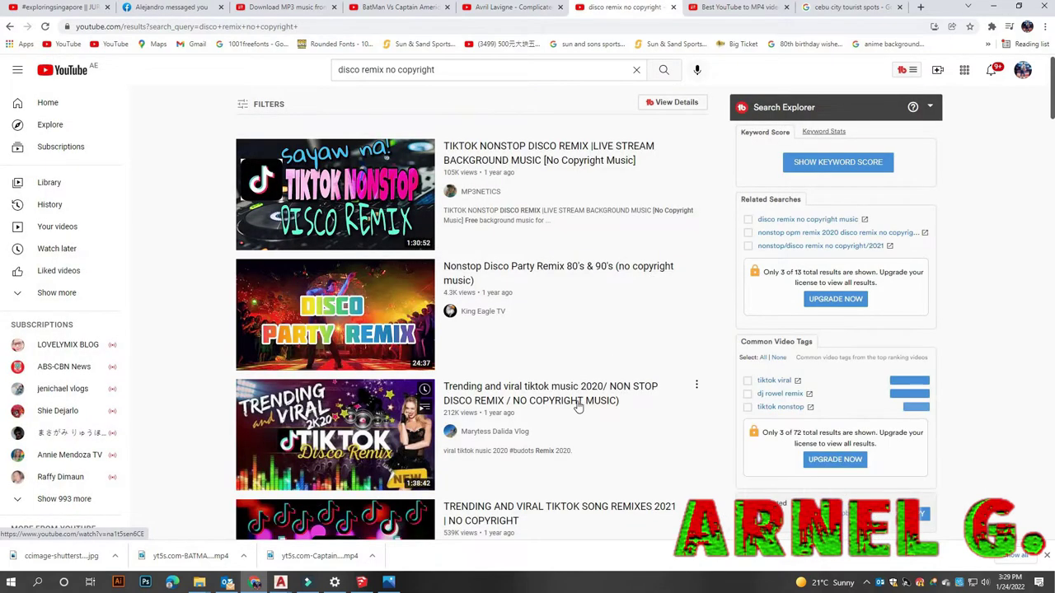
{"action": "left_click", "coordinate": [430, 333]}
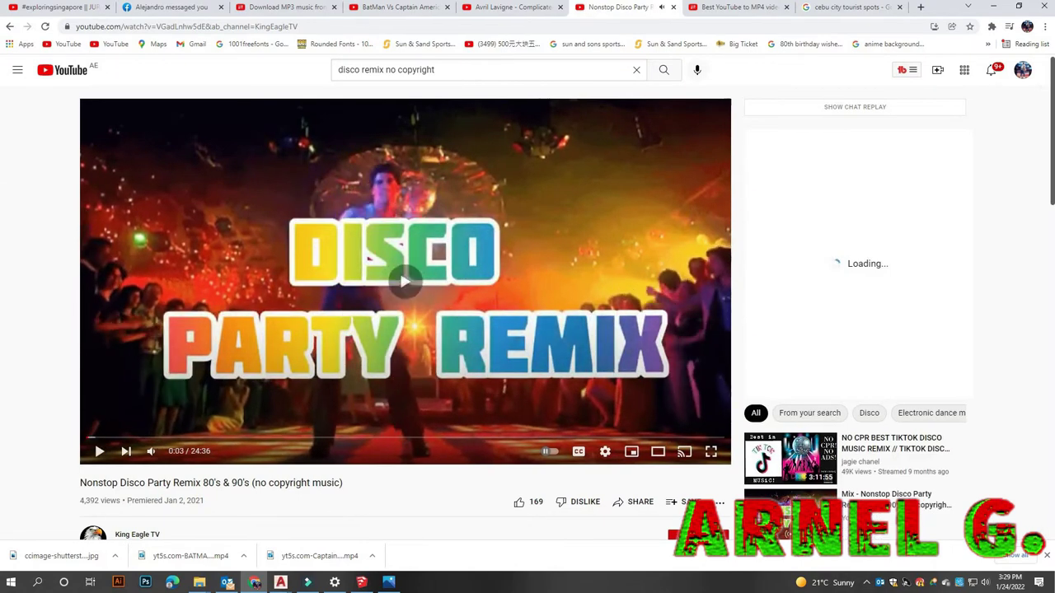
Copy the disco remix video's web address and pause its playback
{"action": "left_click", "coordinate": [325, 25]}
{"action": "key", "text": "ctrl+c"}
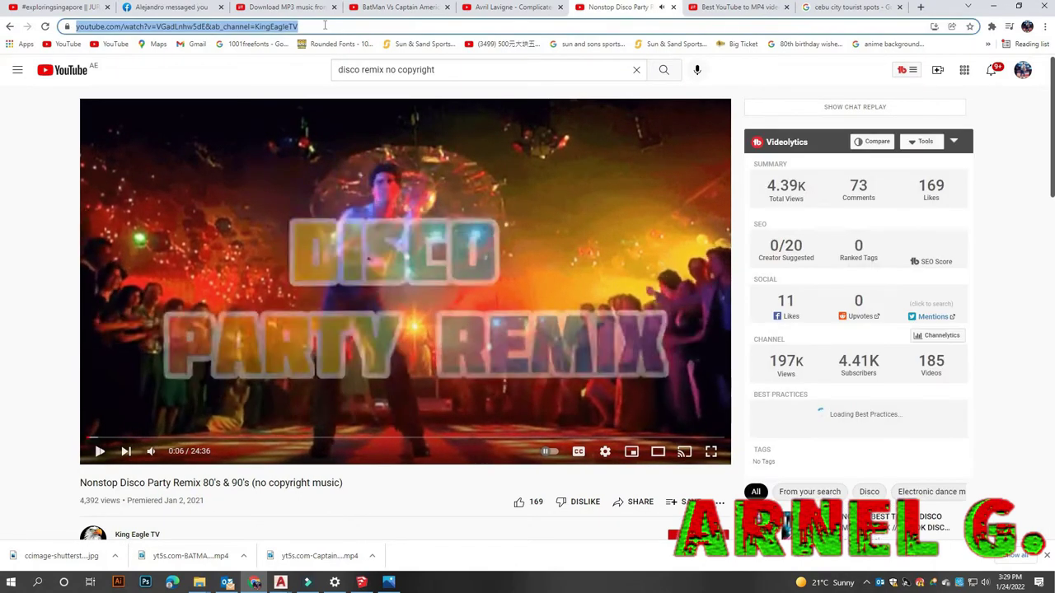
{"action": "left_click", "coordinate": [99, 450]}
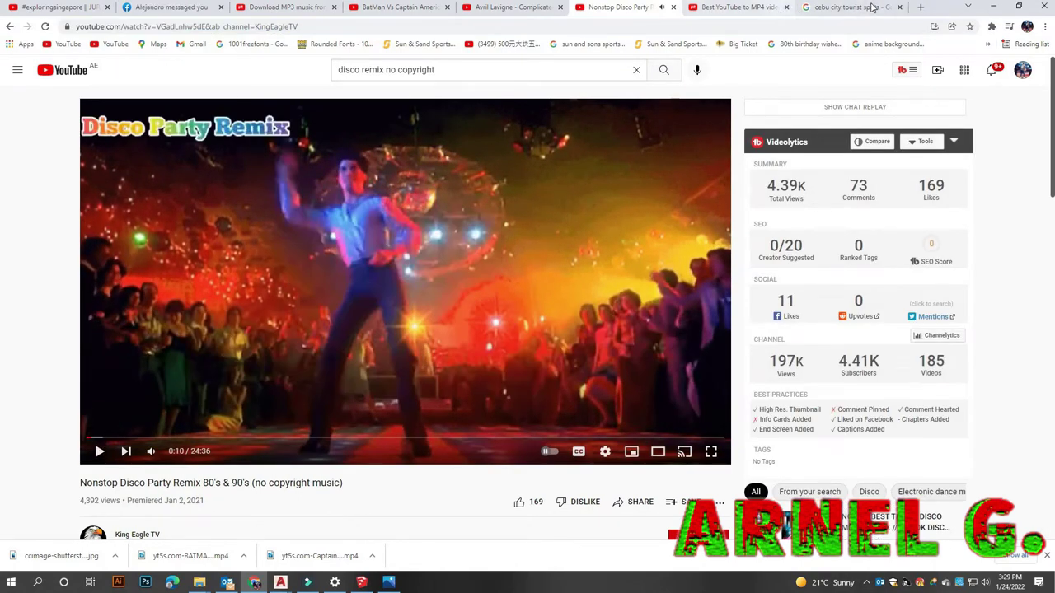
Return to the downloader search results and search Google for "mp3 youtube downloader" instead
{"action": "left_click", "coordinate": [872, 8]}
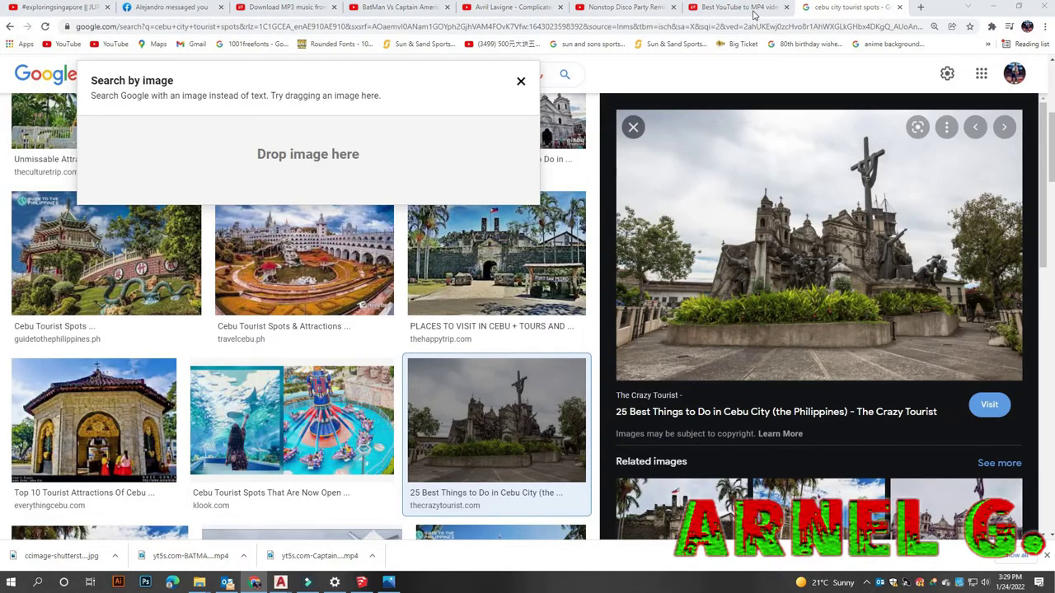
{"action": "left_click", "coordinate": [751, 10]}
{"action": "left_click", "coordinate": [10, 25]}
{"action": "scroll", "coordinate": [161, 108], "scroll_direction": "up", "scroll_amount": 2}
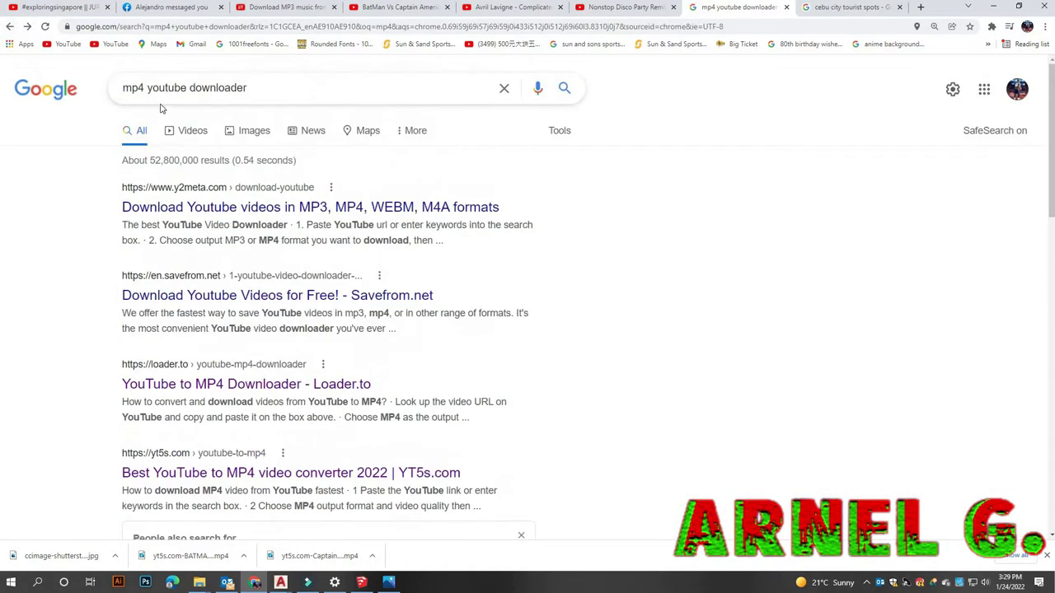
{"action": "left_click", "coordinate": [147, 87]}
{"action": "key", "text": "BackSpace"}
{"action": "type", "text": "3"}
{"action": "key", "text": "Return"}
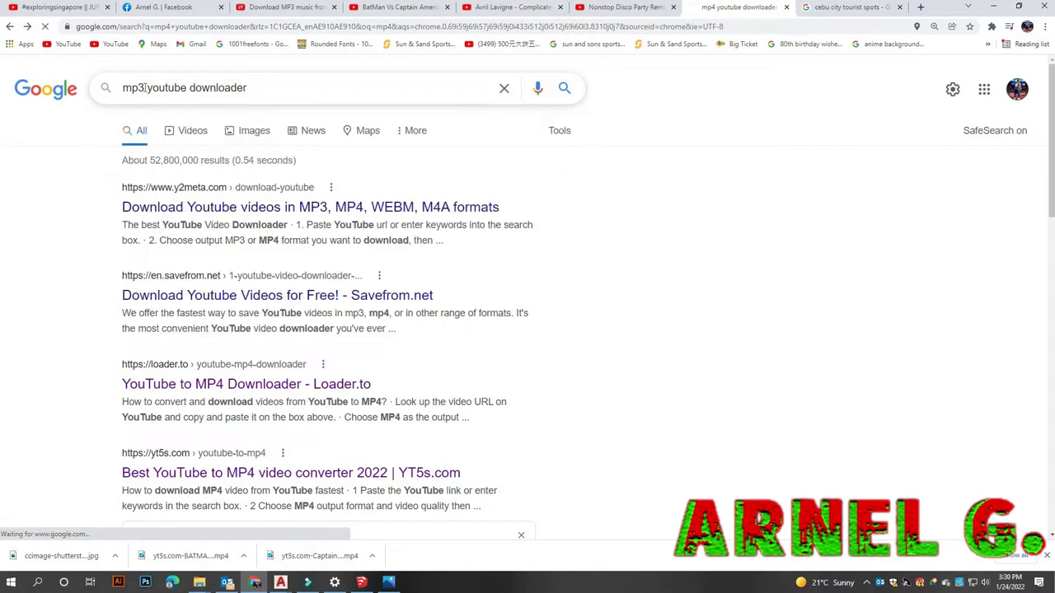
Open the YTop1 downloader from the results and load the copied disco remix video link
{"action": "left_click", "coordinate": [344, 300]}
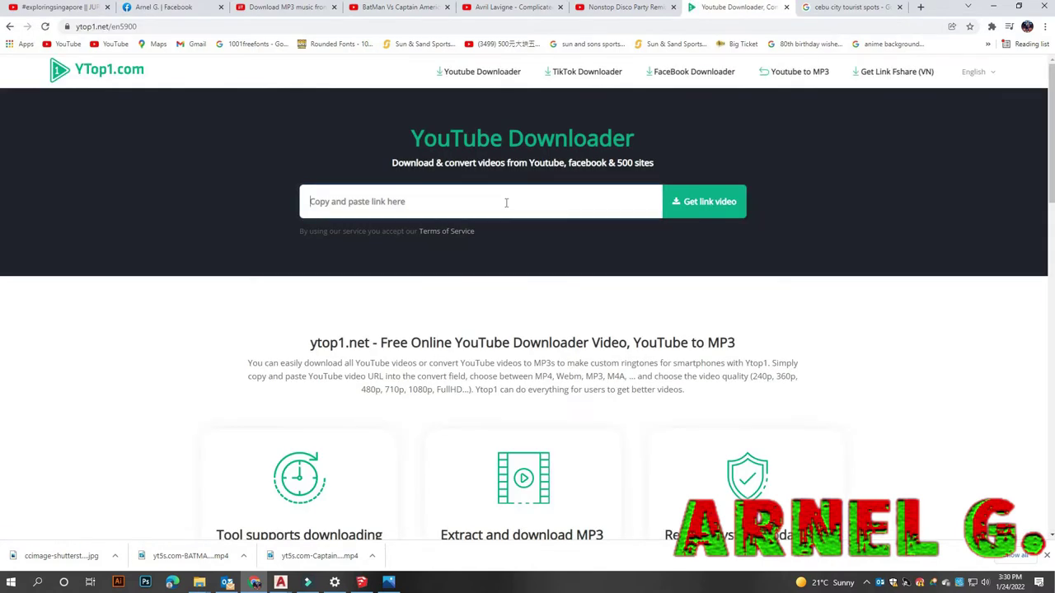
{"action": "key", "text": "ctrl+v"}
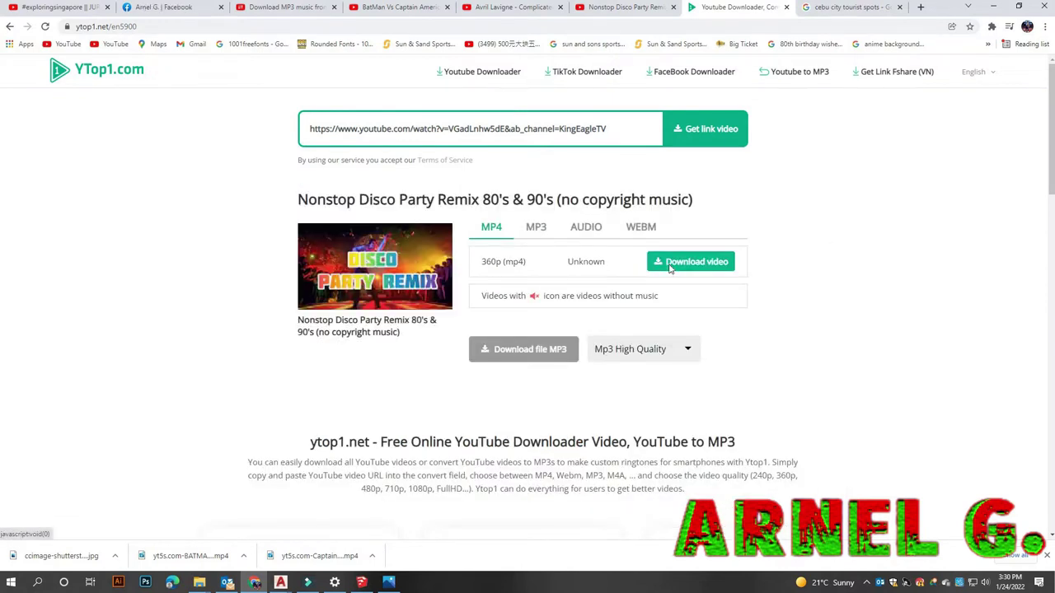
{"action": "left_click", "coordinate": [670, 266]}
{"action": "left_click", "coordinate": [537, 359]}
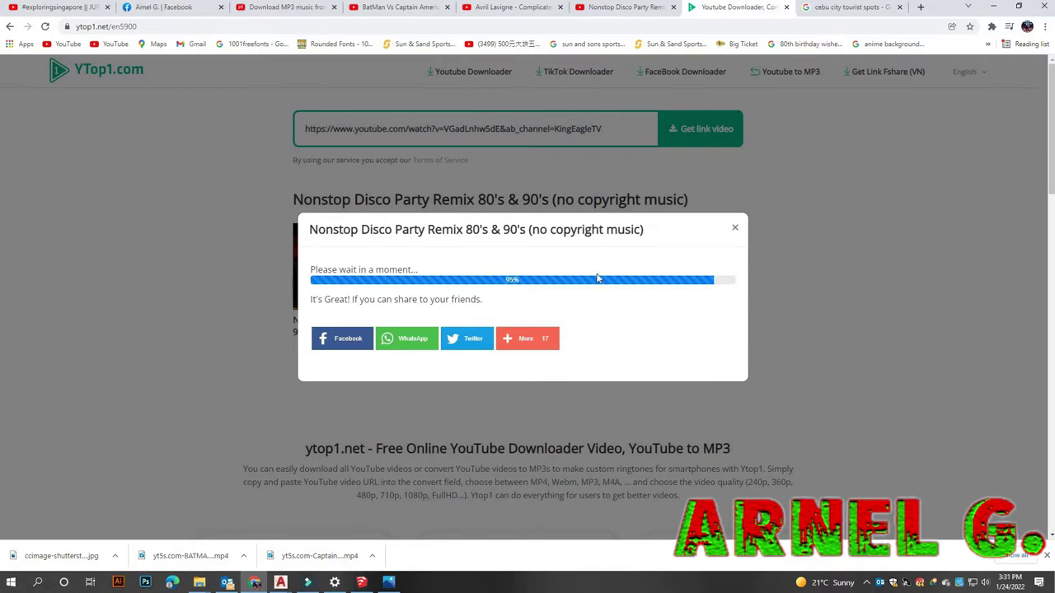
{"action": "left_click", "coordinate": [736, 230]}
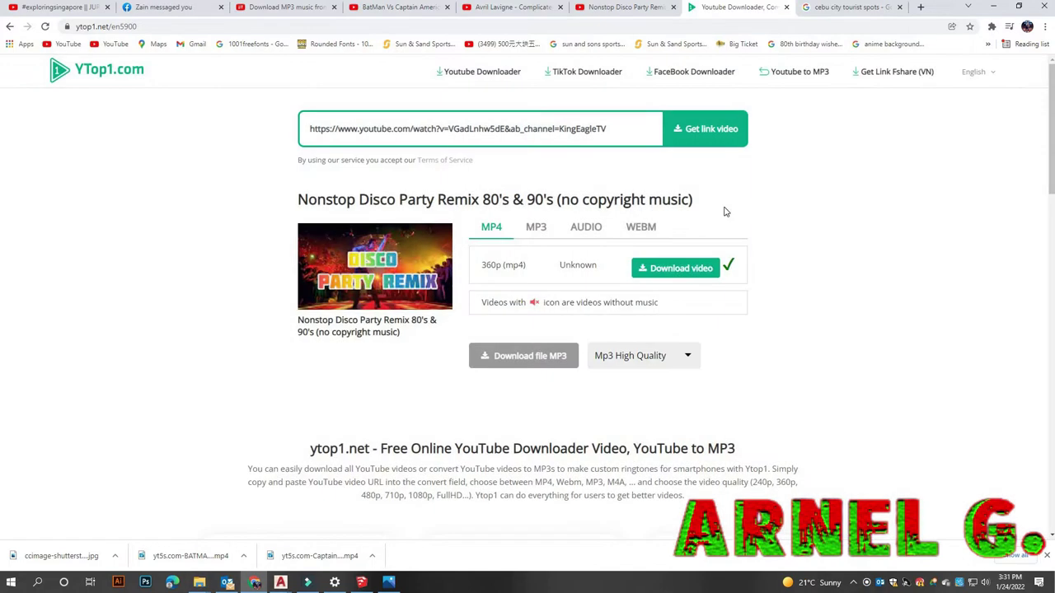
{"action": "left_click", "coordinate": [688, 355]}
{"action": "left_click", "coordinate": [572, 278]}
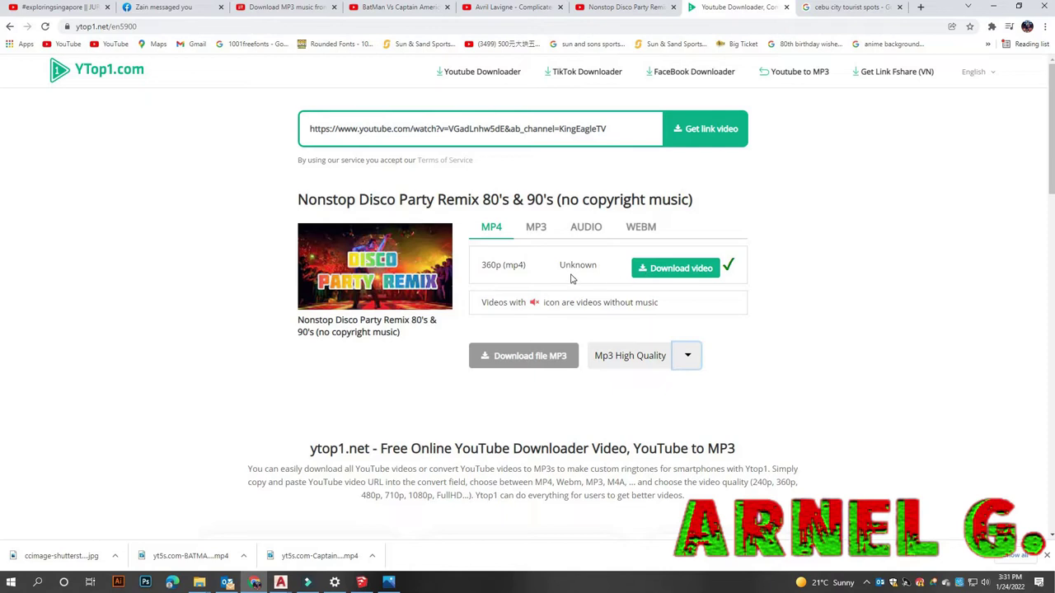
Convert the disco remix video to a high-quality MP3 and download the audio file
{"action": "left_click", "coordinate": [536, 236]}
{"action": "left_click", "coordinate": [702, 259]}
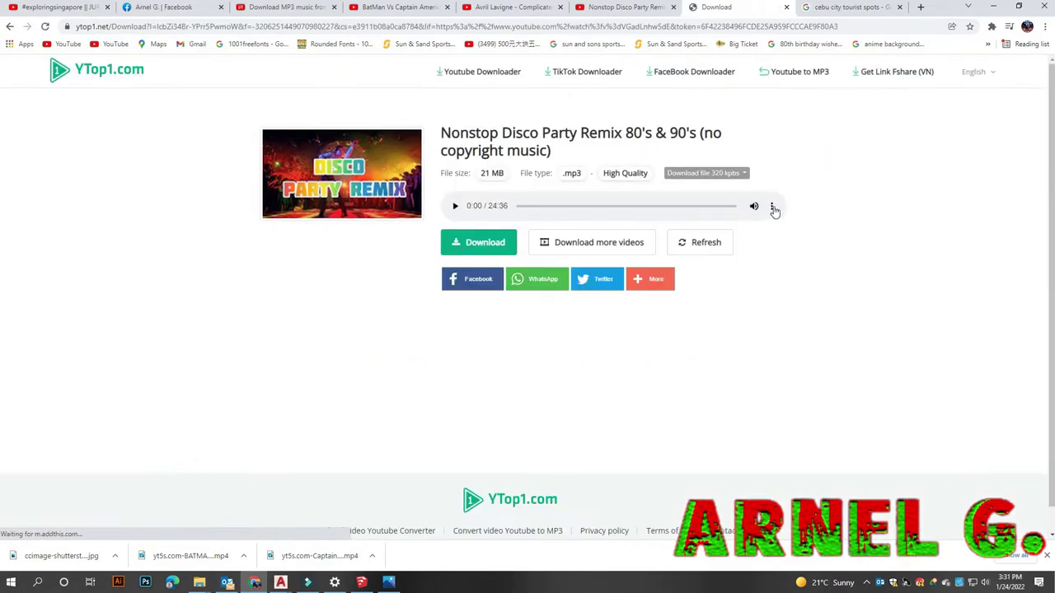
{"action": "left_click", "coordinate": [773, 208]}
{"action": "left_click", "coordinate": [719, 179]}
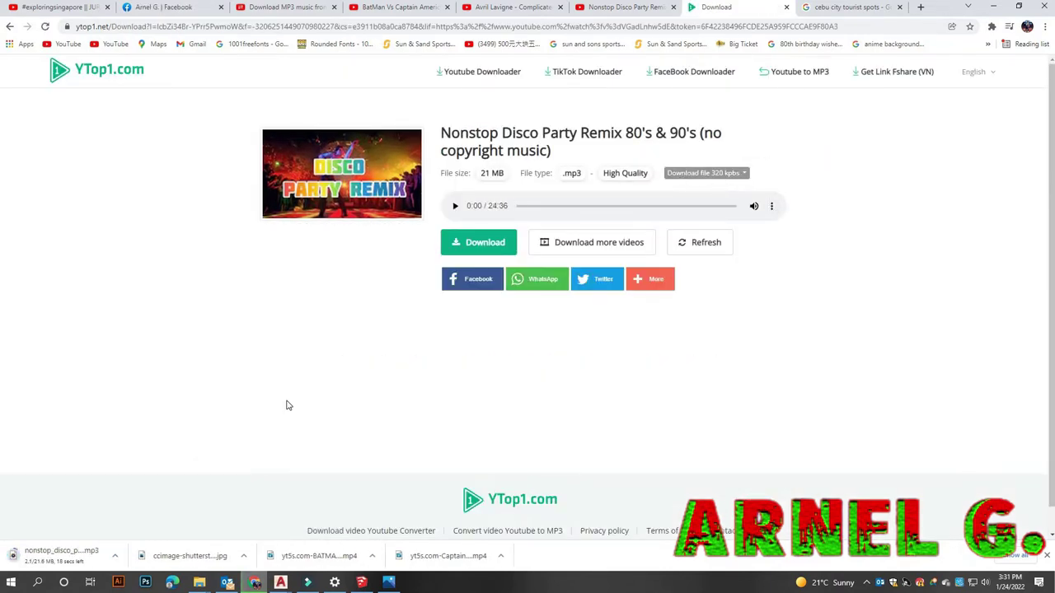
Return to the Cebu City tourist spots image results and save the Fort San Pedro picture from thehappytrip.com
{"action": "left_click", "coordinate": [832, 10]}
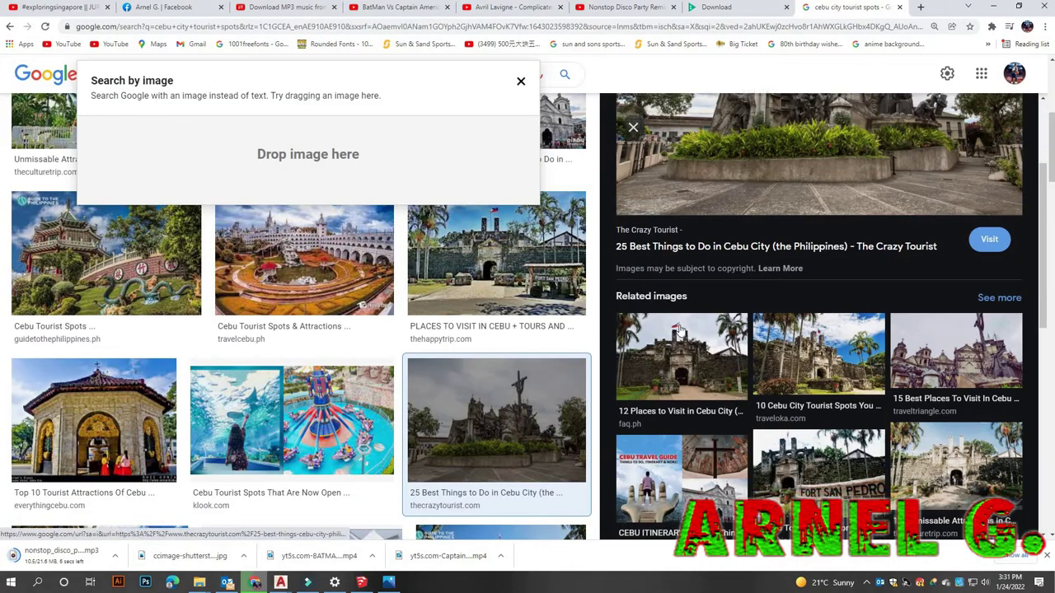
{"action": "left_click", "coordinate": [510, 272]}
{"action": "scroll", "coordinate": [684, 266], "scroll_direction": "down", "scroll_amount": 3}
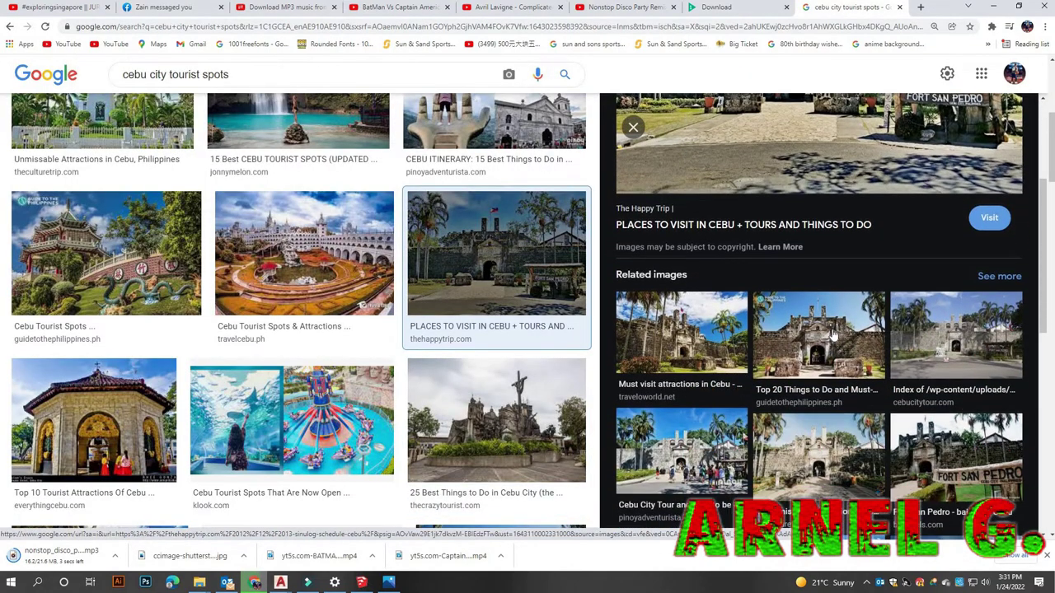
{"action": "scroll", "coordinate": [833, 334], "scroll_direction": "down", "scroll_amount": 3}
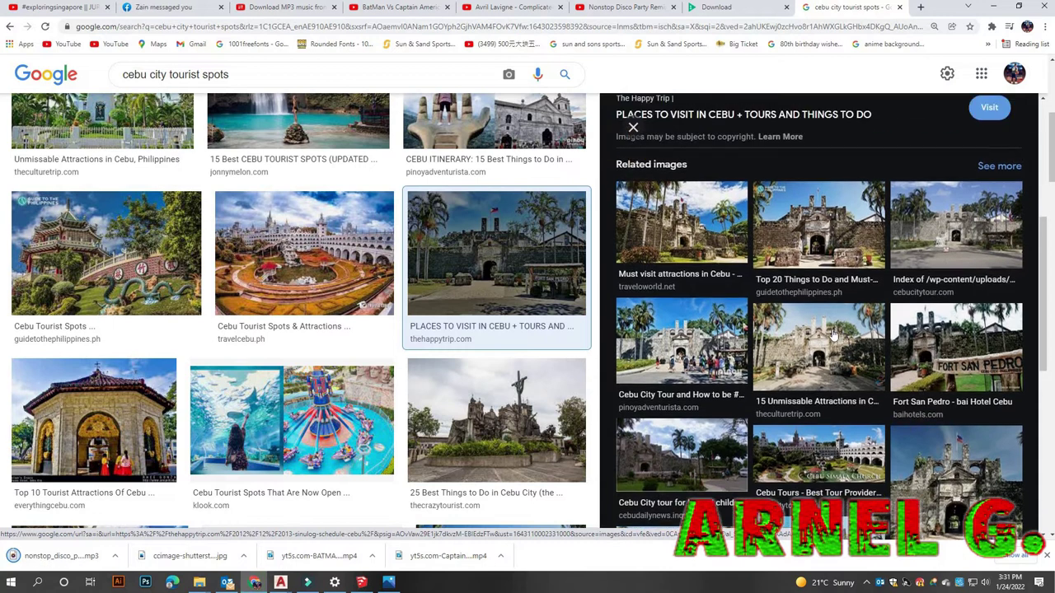
{"action": "scroll", "coordinate": [820, 268], "scroll_direction": "up", "scroll_amount": 5}
{"action": "right_click", "coordinate": [748, 160]}
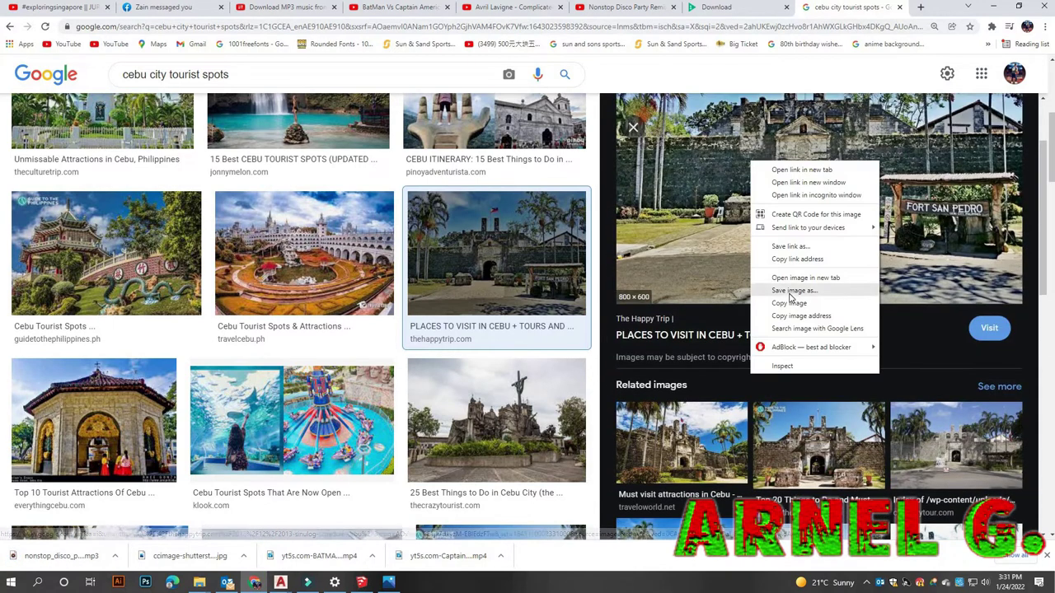
{"action": "left_click", "coordinate": [791, 298]}
{"action": "left_click", "coordinate": [434, 276]}
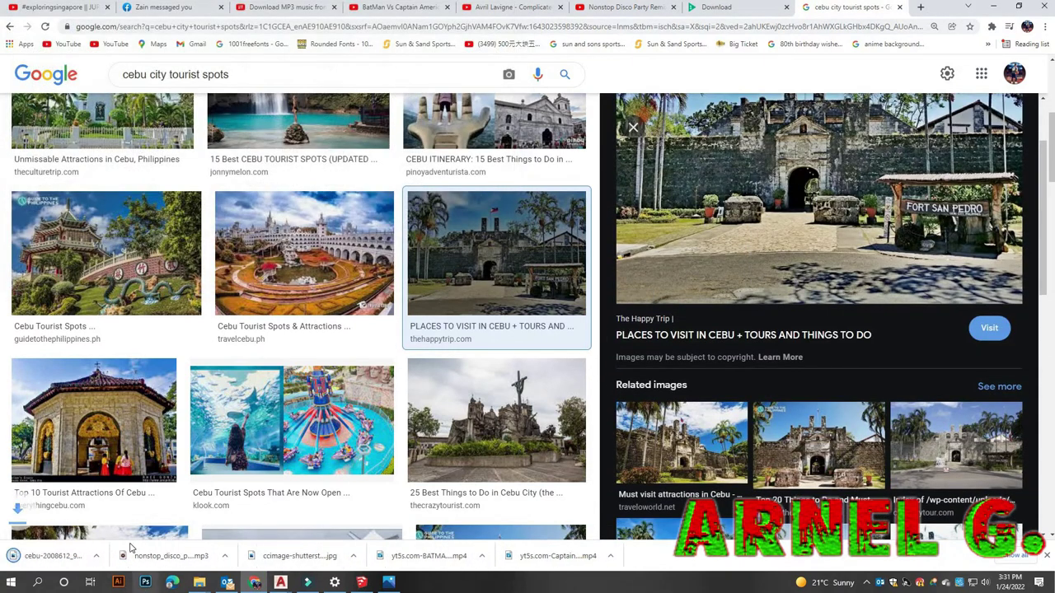
Show the downloads in their folder and import the cebu-2008612_960_720 image and the disco remix MP3 into the Filmora9 media library
{"action": "left_click", "coordinate": [114, 555]}
{"action": "left_click", "coordinate": [142, 519]}
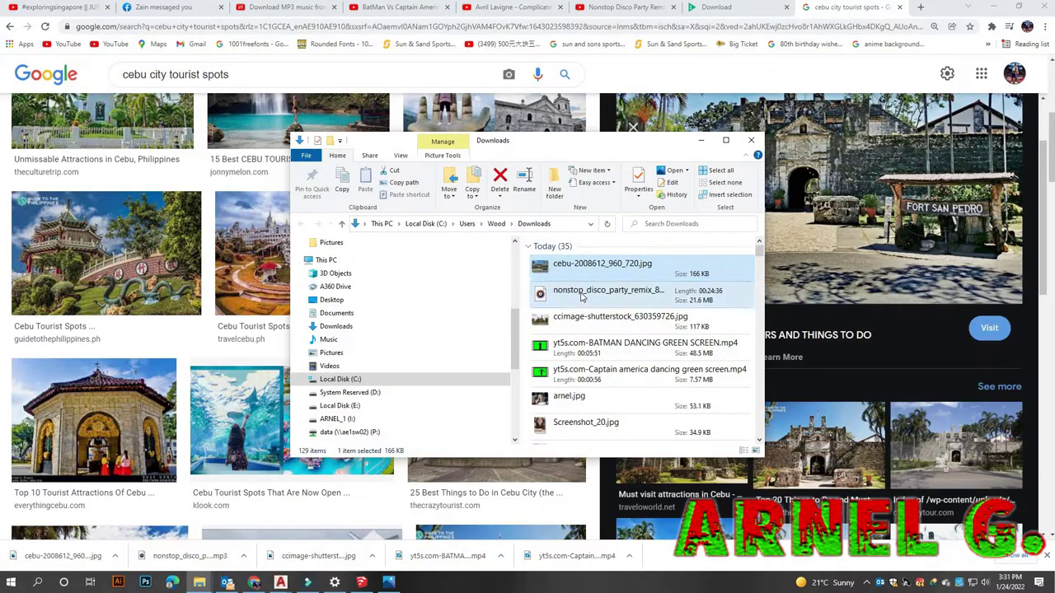
{"action": "left_click", "coordinate": [582, 297], "text": "ctrl"}
{"action": "left_click_drag", "start_coordinate": [582, 296], "coordinate": [388, 214]}
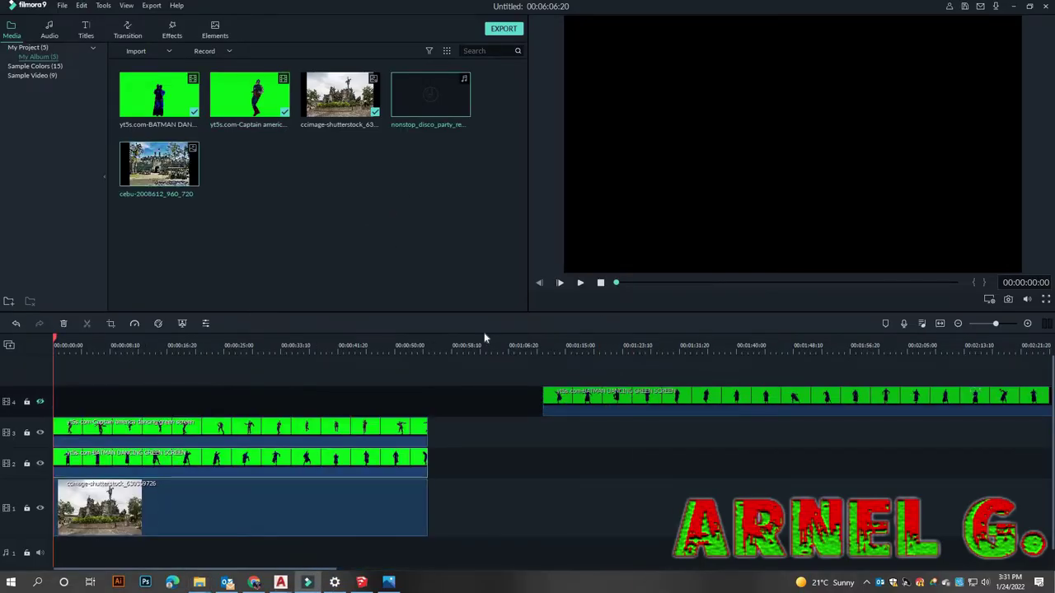
Shorten the monument background clip on track 1 to less than half its length and move both dancer clips up one track
{"action": "left_click", "coordinate": [403, 519]}
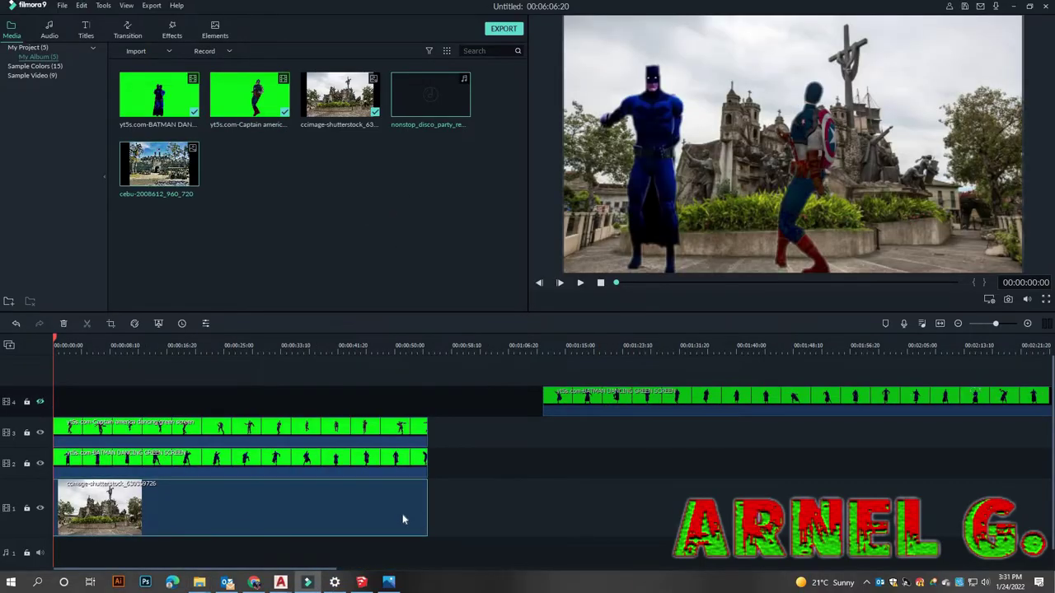
{"action": "left_click_drag", "start_coordinate": [427, 515], "coordinate": [202, 506]}
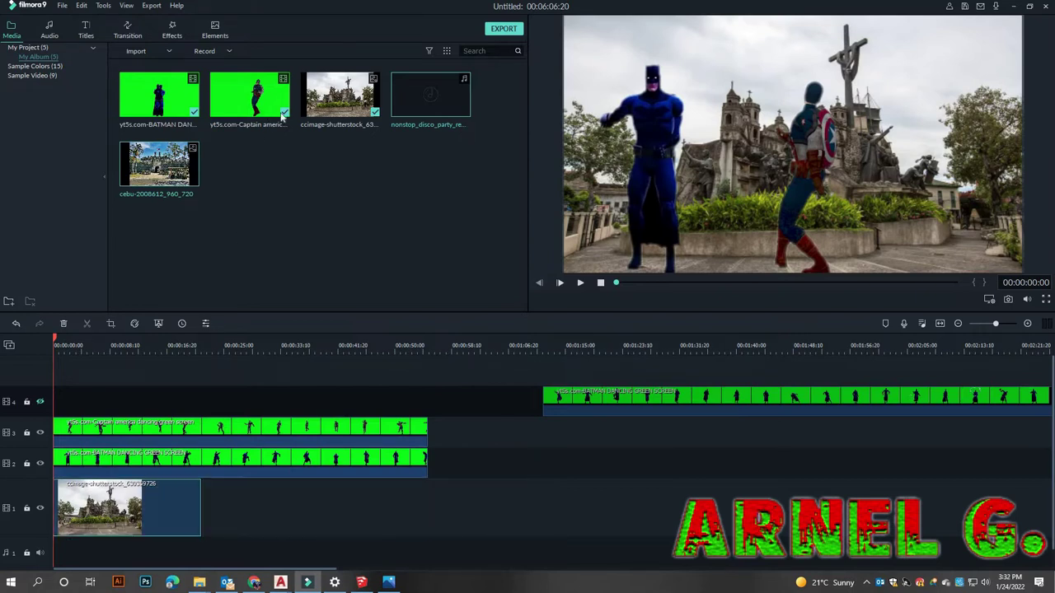
{"action": "mouse_move", "coordinate": [102, 444]}
{"action": "left_mouse_down"}
{"action": "mouse_move", "coordinate": [94, 409]}
{"action": "mouse_move", "coordinate": [106, 429]}
{"action": "left_mouse_up"}
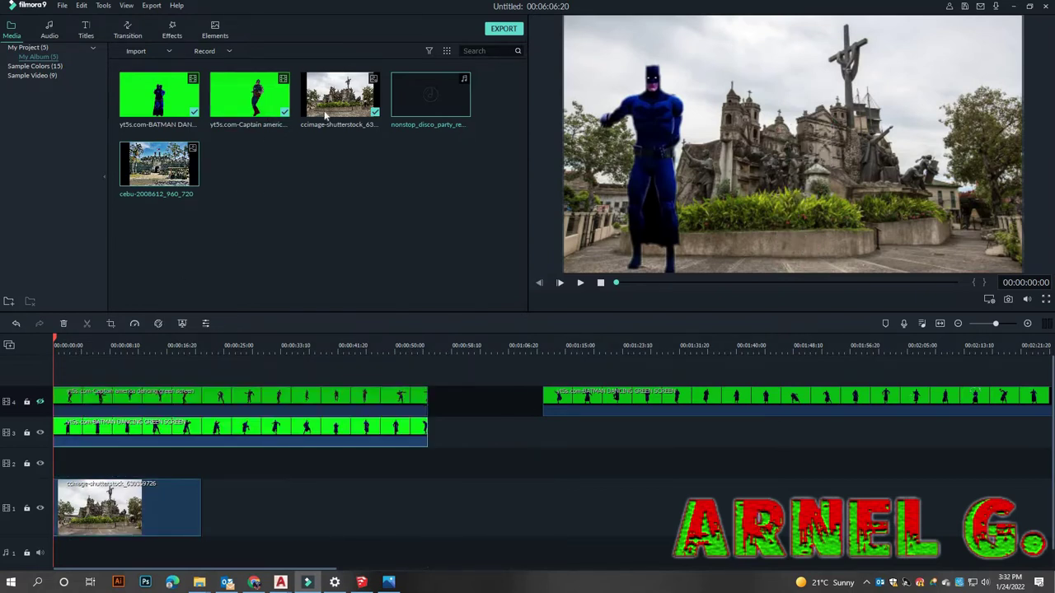
Add a second copy of the monument image directly after the first background clip on track 1
{"action": "left_click_drag", "start_coordinate": [324, 113], "coordinate": [87, 463]}
{"action": "left_click_drag", "start_coordinate": [87, 464], "coordinate": [287, 503]}
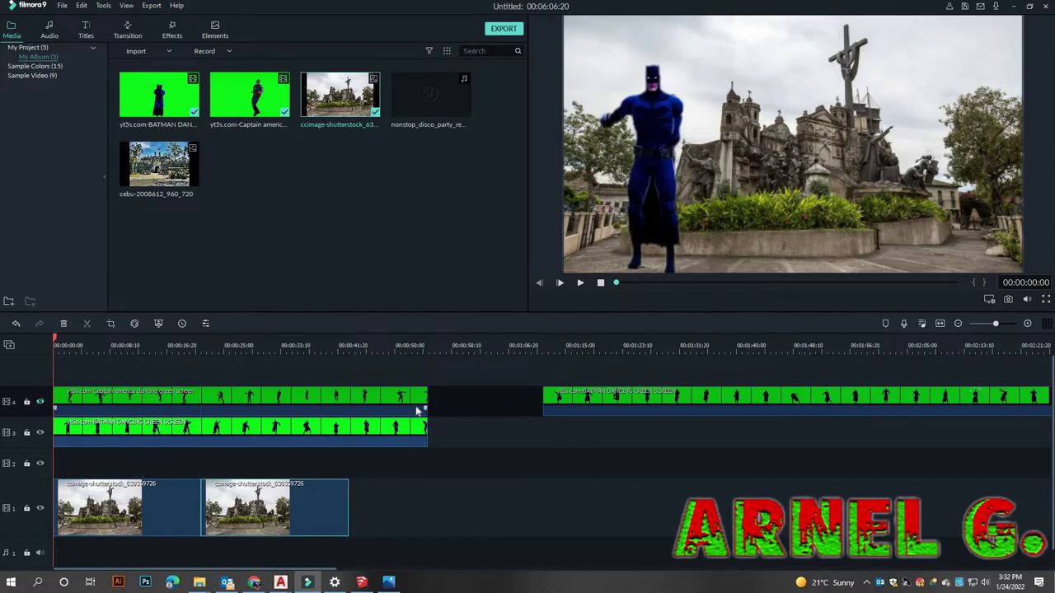
Preview the opening, move the leftover Batman clip onto its own hidden track above Captain America, and delete it
{"action": "left_click", "coordinate": [160, 404]}
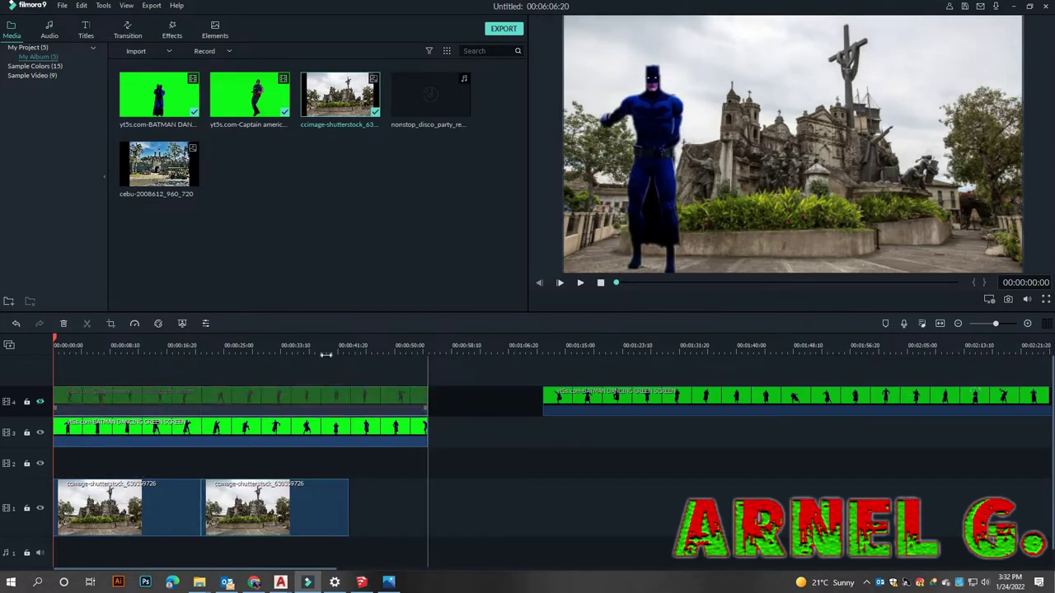
{"action": "left_click", "coordinate": [578, 283]}
{"action": "left_click", "coordinate": [579, 283]}
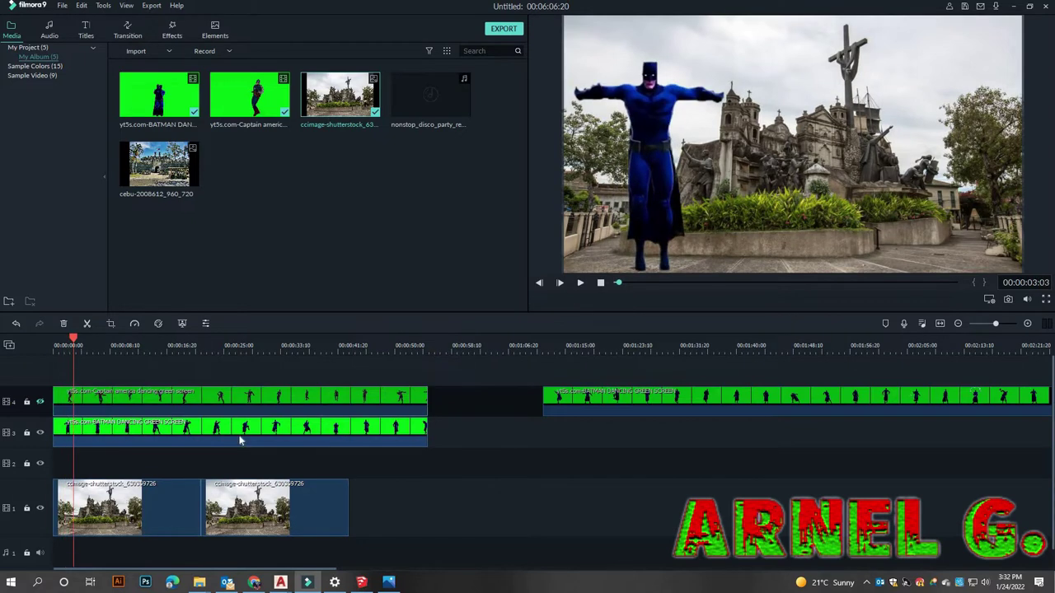
{"action": "left_click_drag", "start_coordinate": [663, 398], "coordinate": [665, 371]}
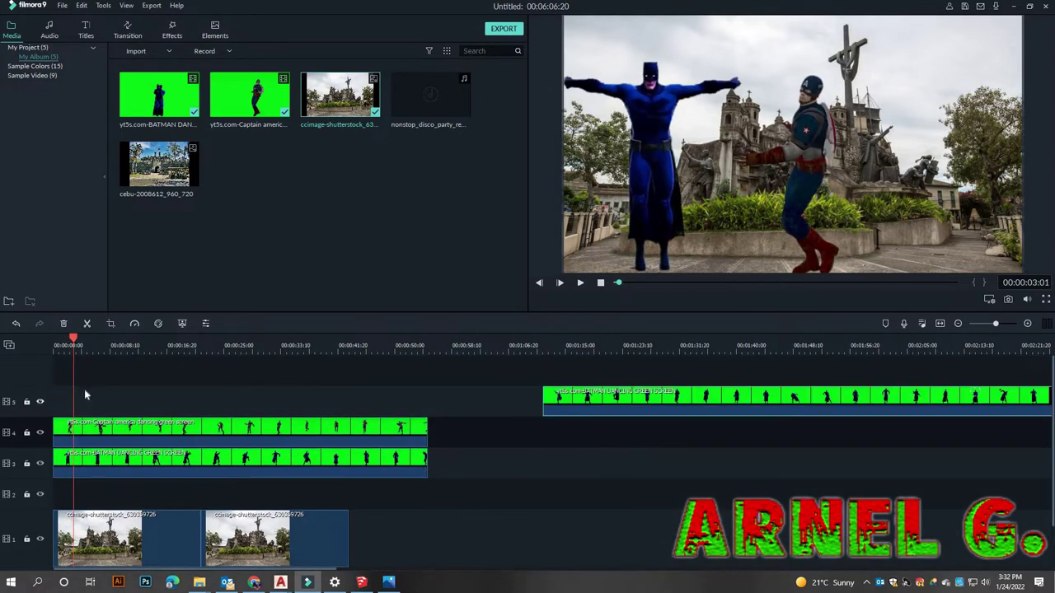
{"action": "left_click", "coordinate": [41, 402]}
{"action": "left_click", "coordinate": [601, 282]}
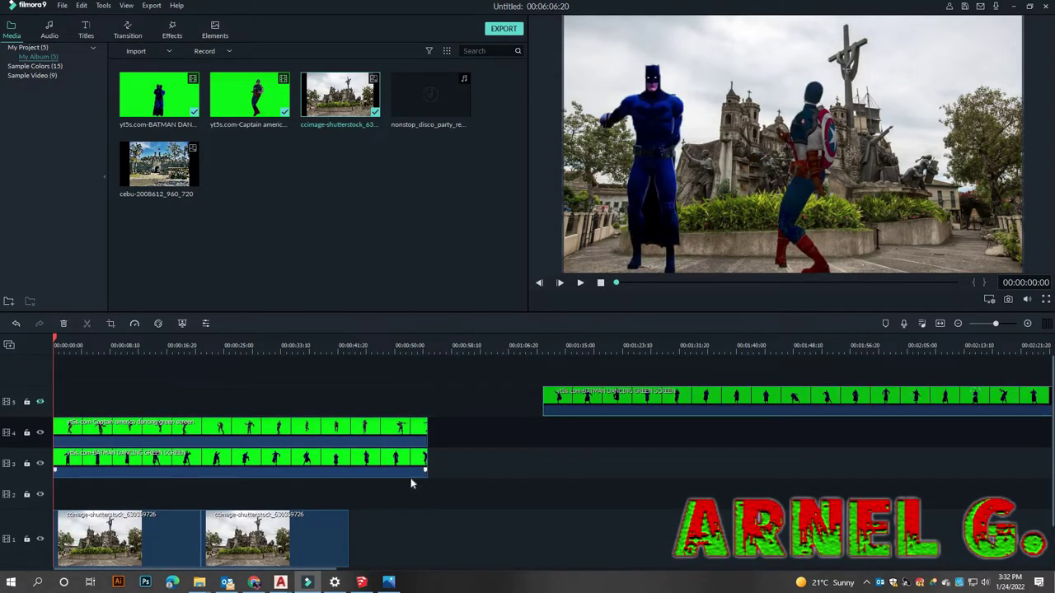
{"action": "key", "text": "Delete"}
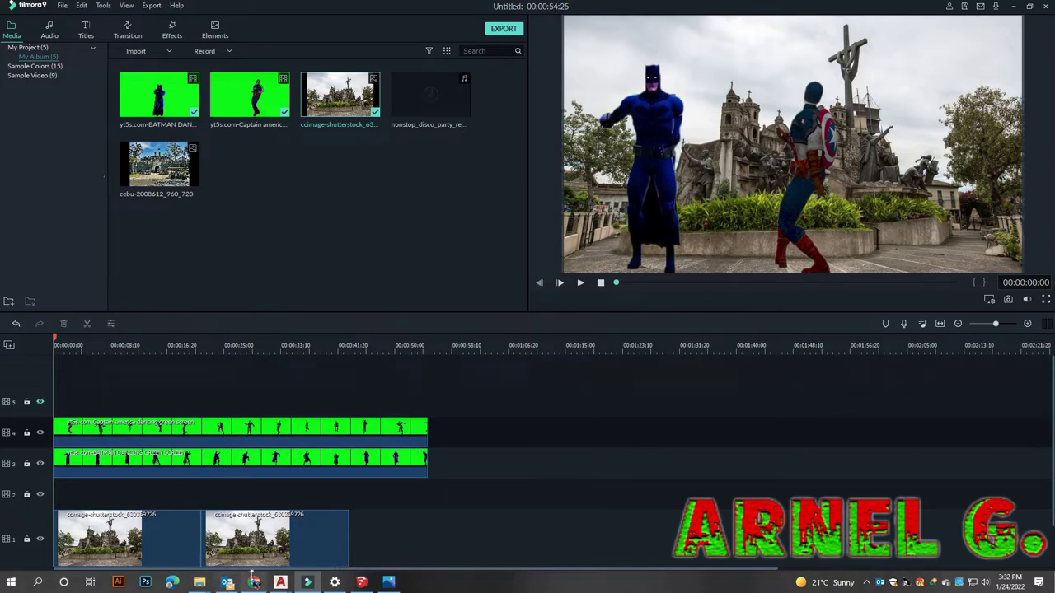
Switch back to Chrome and save the zenrooms.com picture of the Cebu pavilion from the image results
{"action": "left_click", "coordinate": [253, 580]}
{"action": "scroll", "coordinate": [488, 375], "scroll_direction": "down", "scroll_amount": 10}
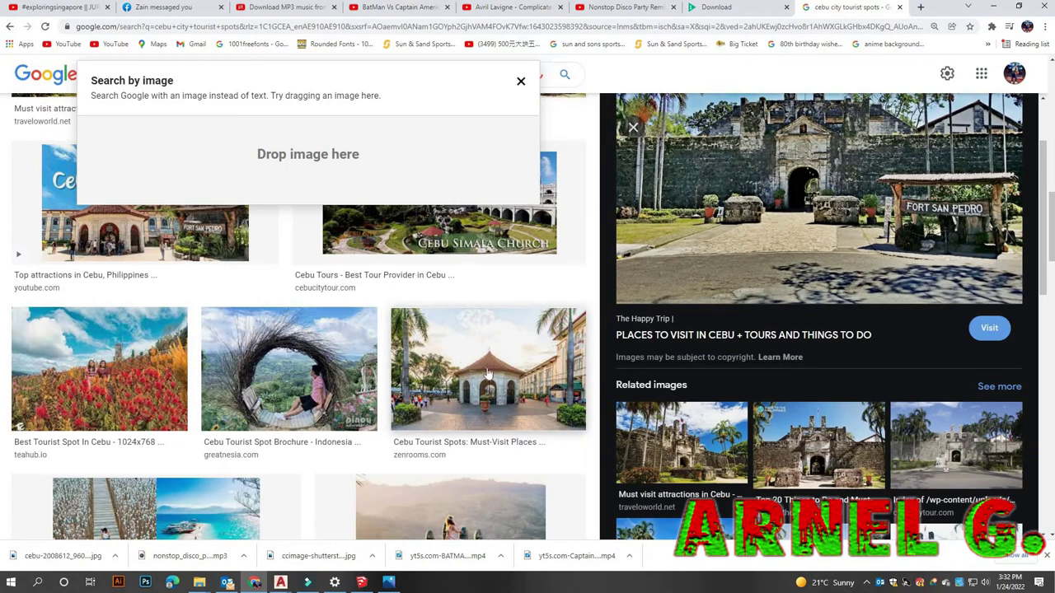
{"action": "left_click", "coordinate": [488, 375]}
{"action": "right_click", "coordinate": [846, 239]}
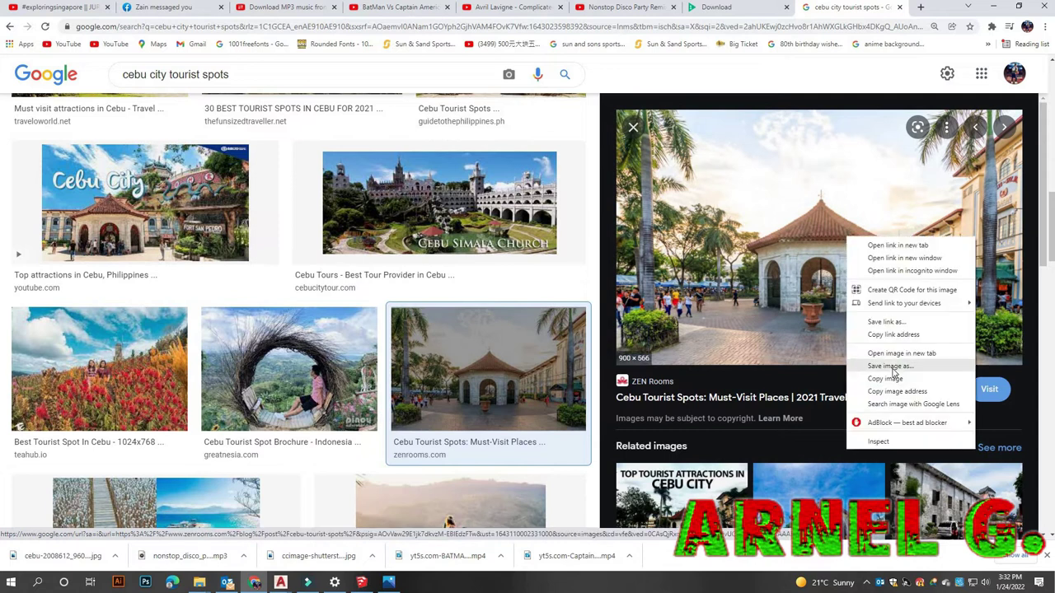
{"action": "left_click", "coordinate": [894, 367]}
{"action": "left_click", "coordinate": [431, 274]}
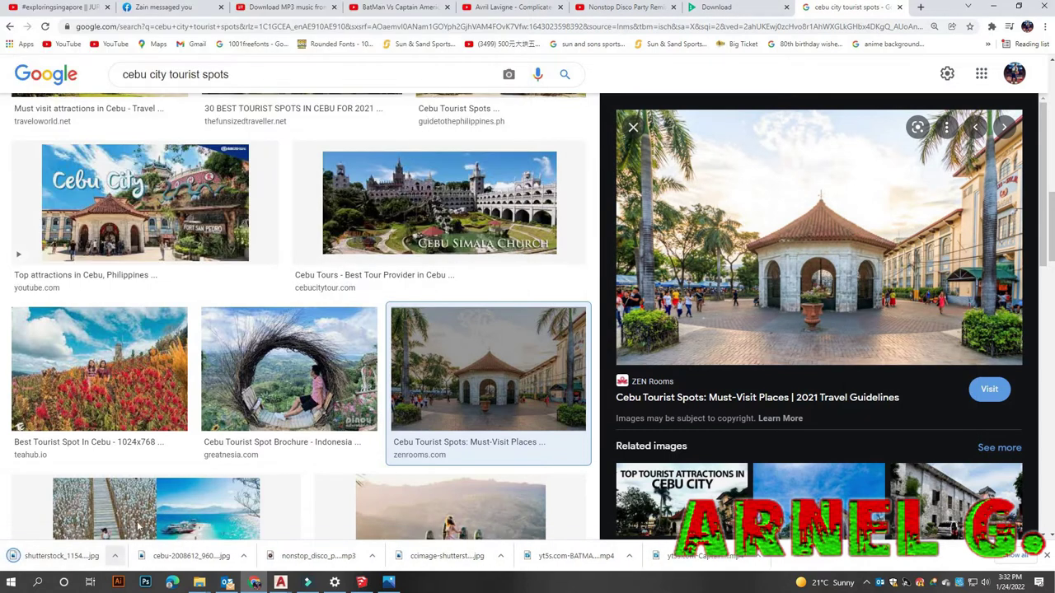
{"action": "left_click", "coordinate": [114, 556]}
{"action": "left_click", "coordinate": [157, 513]}
{"action": "left_click_drag", "start_coordinate": [577, 271], "coordinate": [393, 266]}
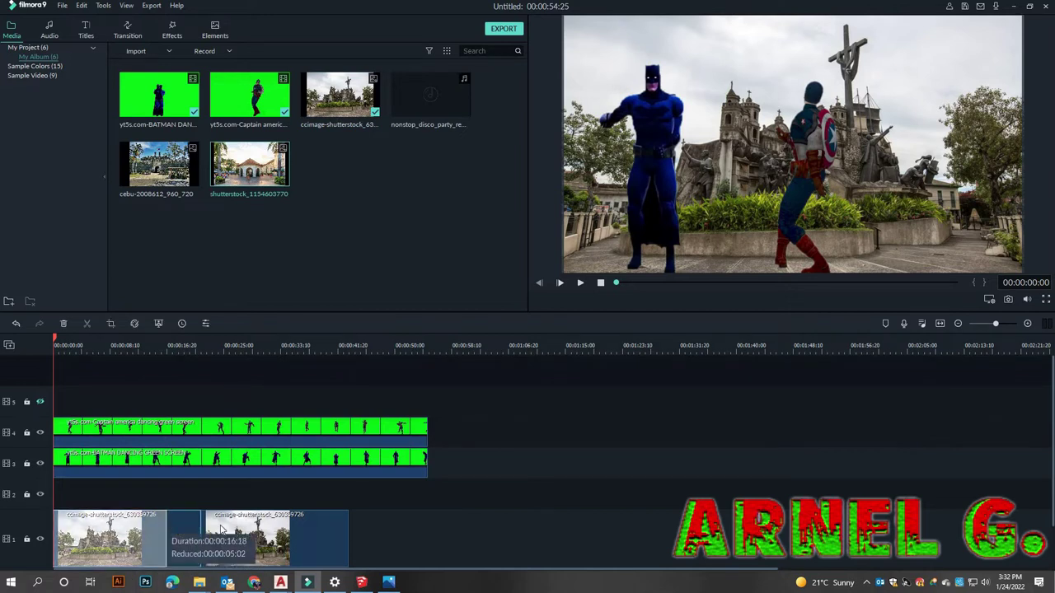
Trim both monument background clips, the first to 00:00:16:18, and add the pavilion image after them up to the dancers' end
{"action": "left_click_drag", "start_coordinate": [150, 546], "coordinate": [166, 498]}
{"action": "left_click_drag", "start_coordinate": [107, 491], "coordinate": [213, 530]}
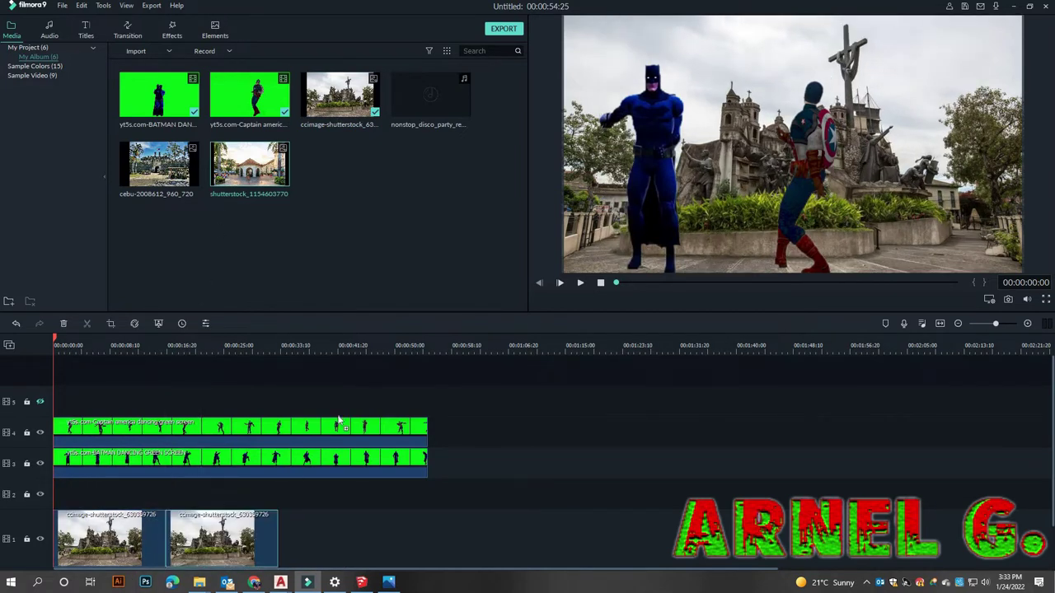
{"action": "left_click_drag", "start_coordinate": [339, 417], "coordinate": [435, 463]}
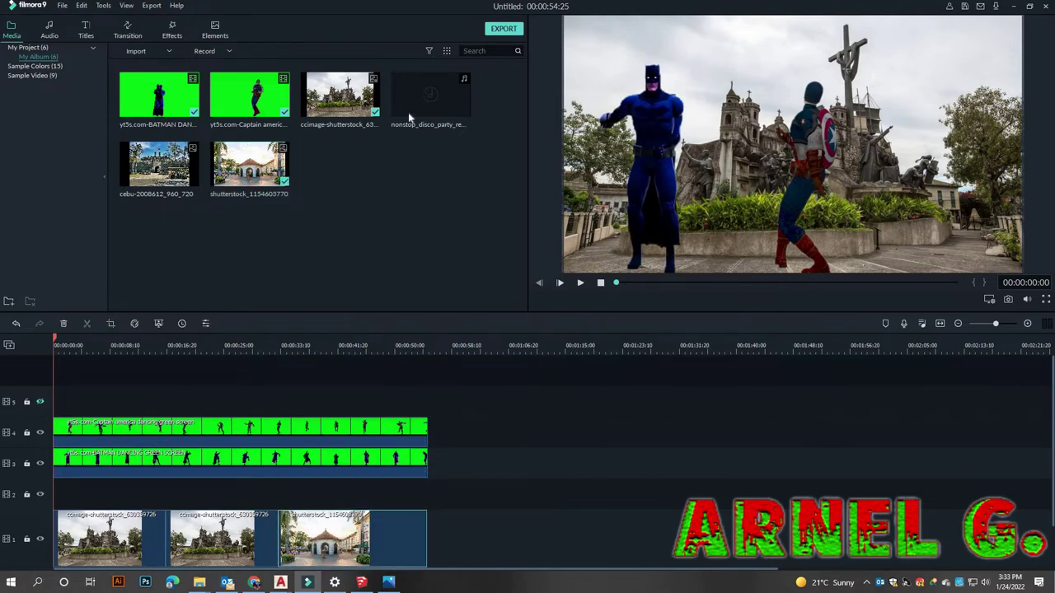
Place the nonstop disco party remix on audio track 1, starting at the beginning of the timeline
{"action": "left_click_drag", "start_coordinate": [409, 112], "coordinate": [45, 527]}
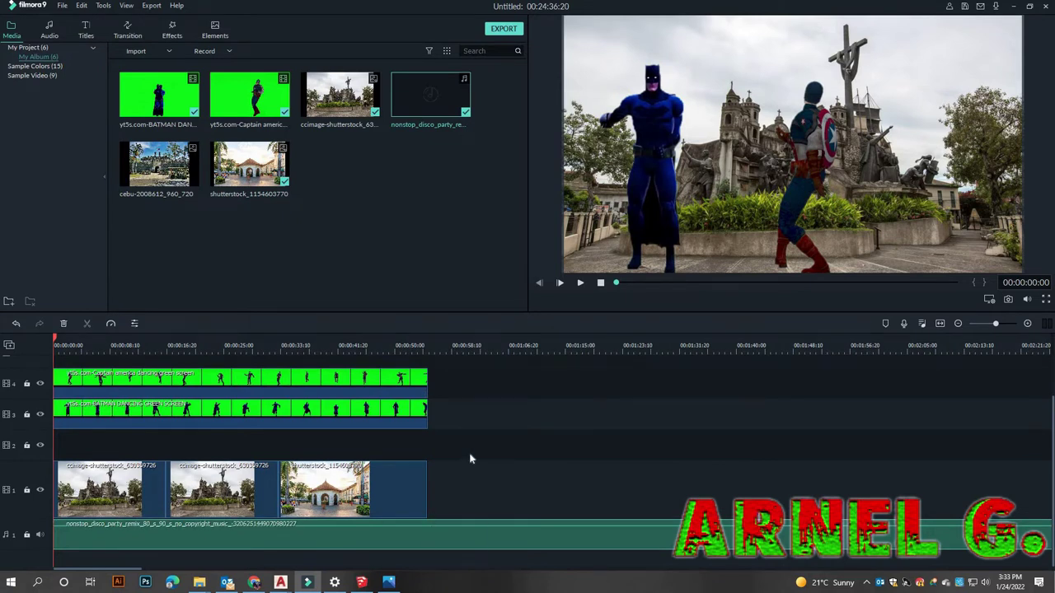
{"action": "scroll", "coordinate": [478, 407], "scroll_direction": "up", "scroll_amount": 2}
{"action": "scroll", "coordinate": [478, 407], "scroll_direction": "down", "scroll_amount": 1}
Apply the Dissolve transition at both joins between the three background clips and play the result
{"action": "left_click", "coordinate": [134, 32]}
{"action": "left_click_drag", "start_coordinate": [339, 99], "coordinate": [180, 494]}
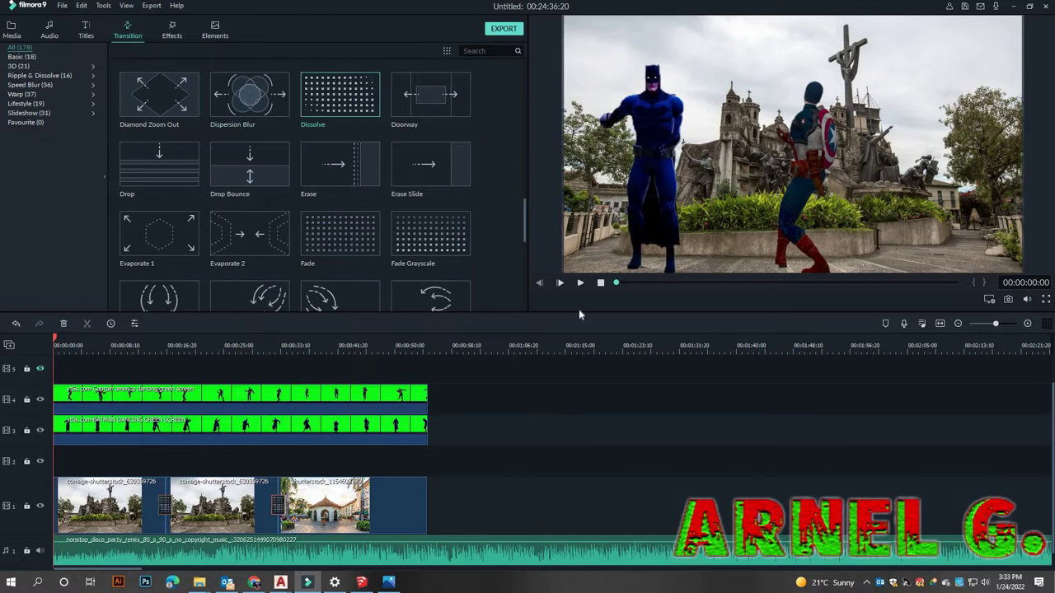
{"action": "left_click", "coordinate": [579, 282]}
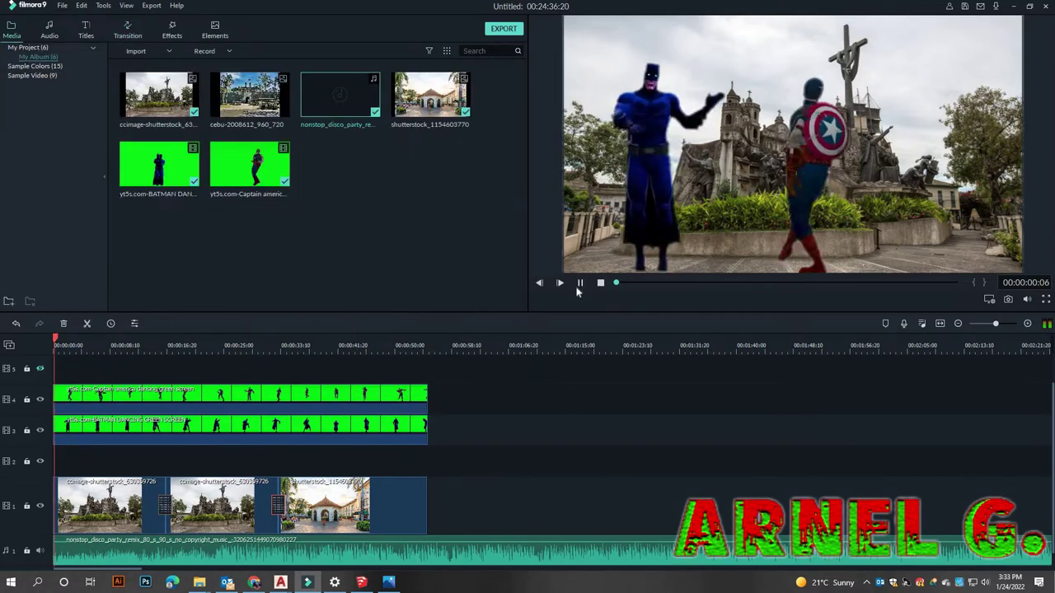
Lock both dancer tracks and, at 00:00:23:14, stretch the second monument background to fill the whole frame
{"action": "left_click_drag", "start_coordinate": [202, 345], "coordinate": [213, 345]}
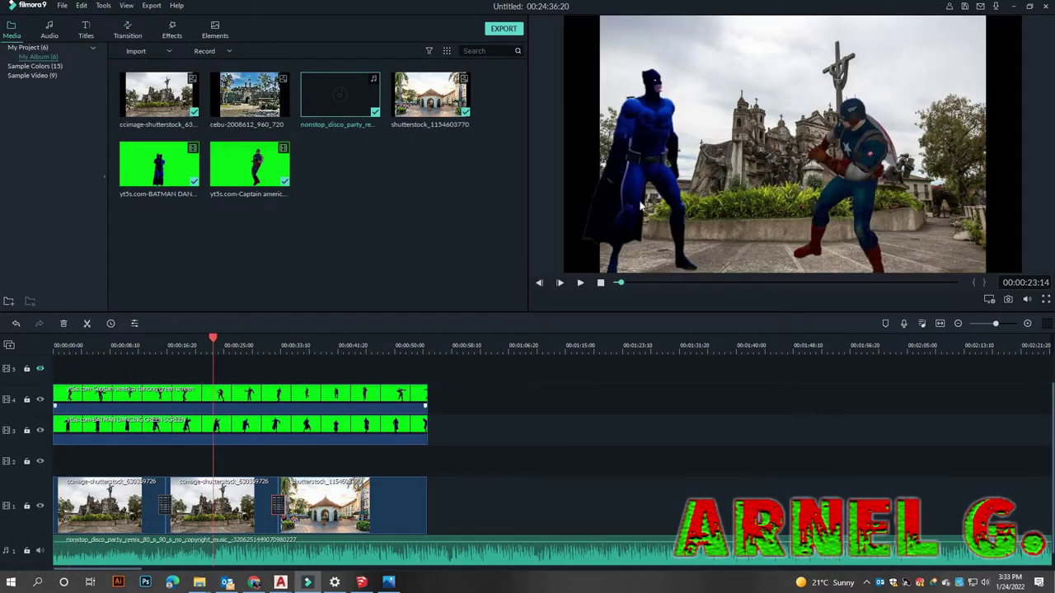
{"action": "left_click", "coordinate": [27, 431]}
{"action": "left_click", "coordinate": [27, 399]}
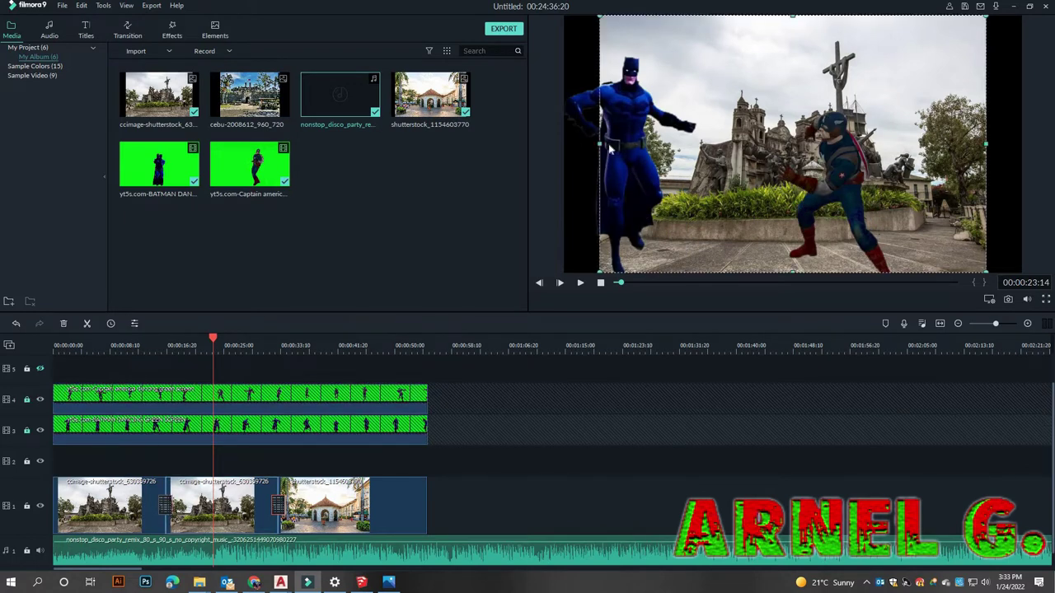
{"action": "left_click_drag", "start_coordinate": [566, 136], "coordinate": [560, 136]}
{"action": "left_click_drag", "start_coordinate": [986, 143], "coordinate": [1022, 151]}
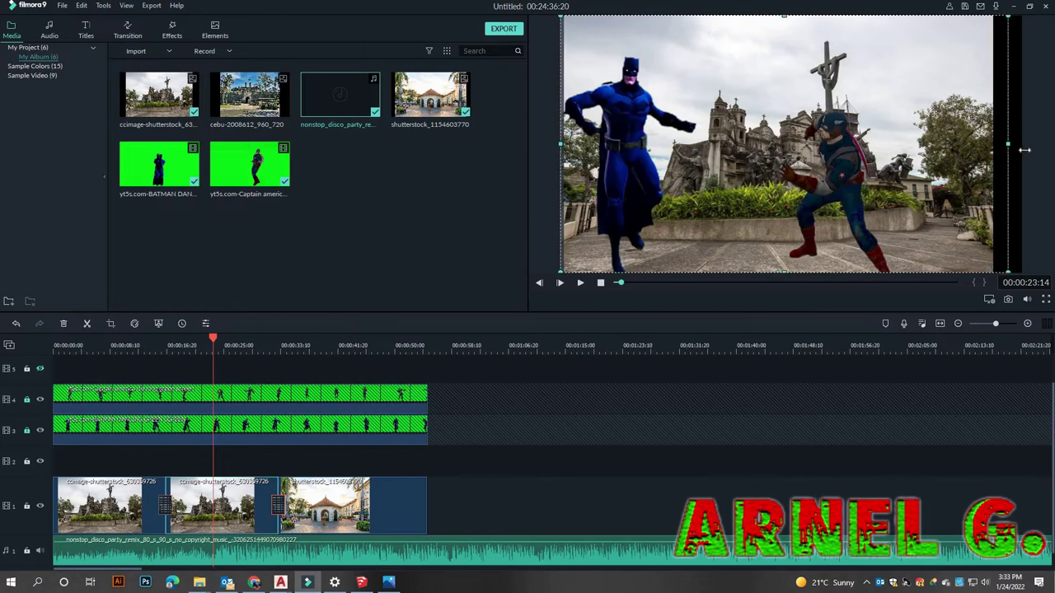
{"action": "left_click_drag", "start_coordinate": [791, 5], "coordinate": [791, 0]}
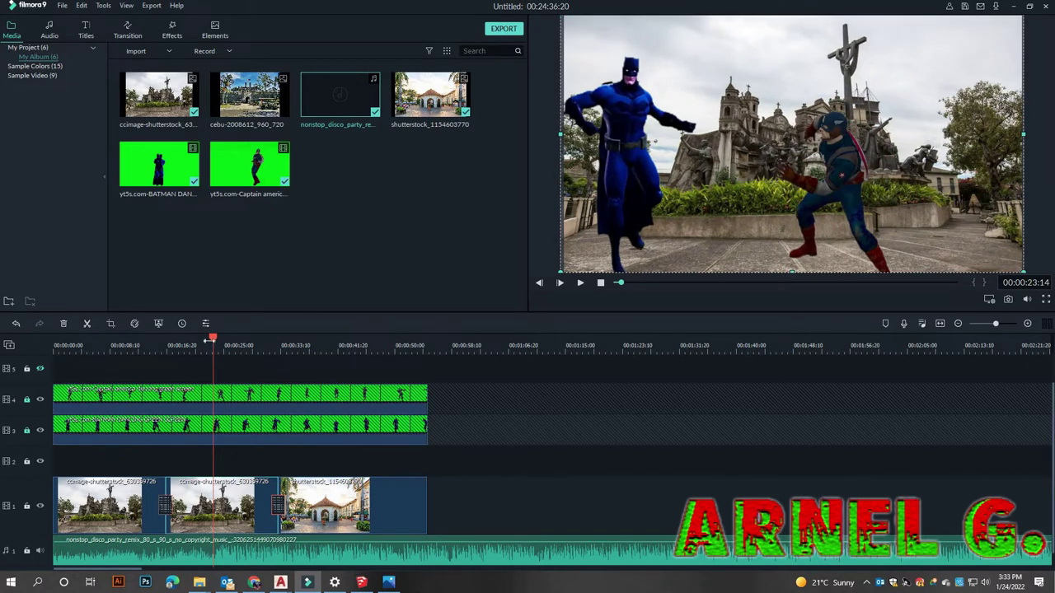
At 00:00:42:02, stretch the pavilion background to fill the whole frame and play back the result
{"action": "left_click", "coordinate": [340, 348]}
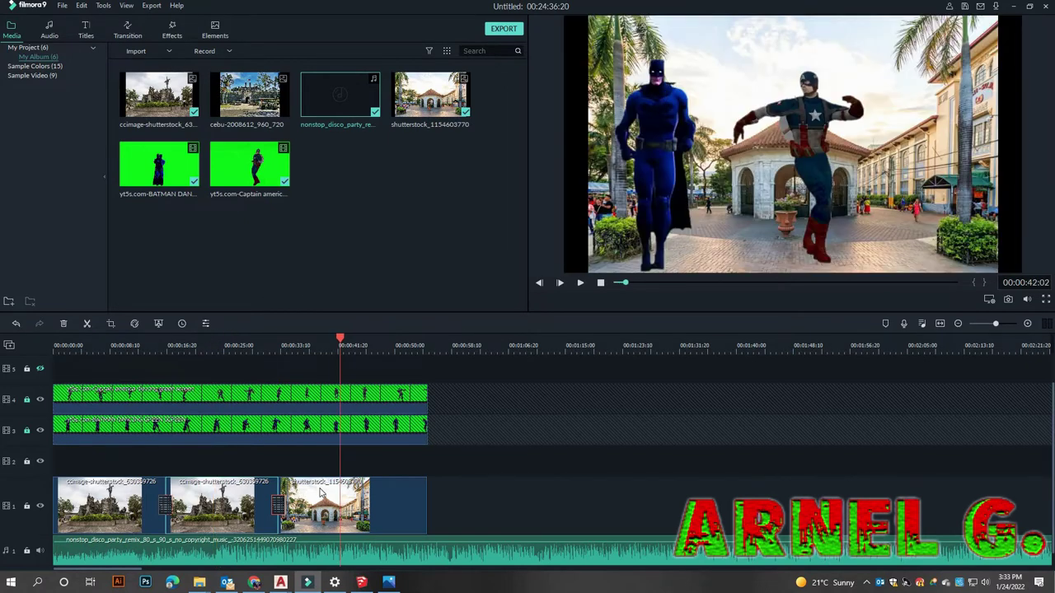
{"action": "right_click", "coordinate": [372, 510]}
{"action": "left_click", "coordinate": [646, 458]}
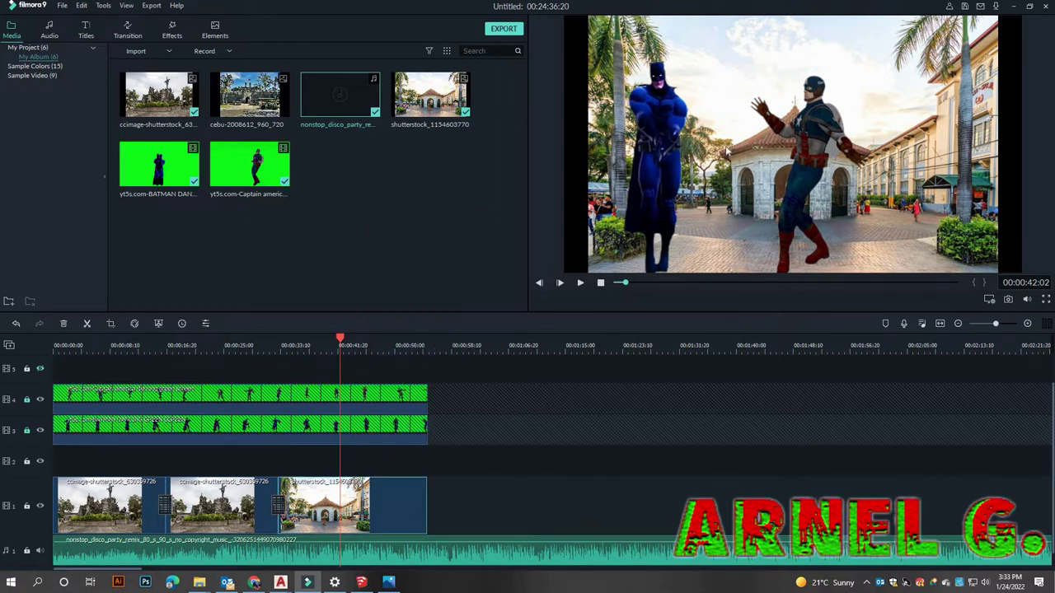
{"action": "left_click_drag", "start_coordinate": [730, 146], "coordinate": [726, 146]}
{"action": "left_click_drag", "start_coordinate": [563, 142], "coordinate": [562, 143]}
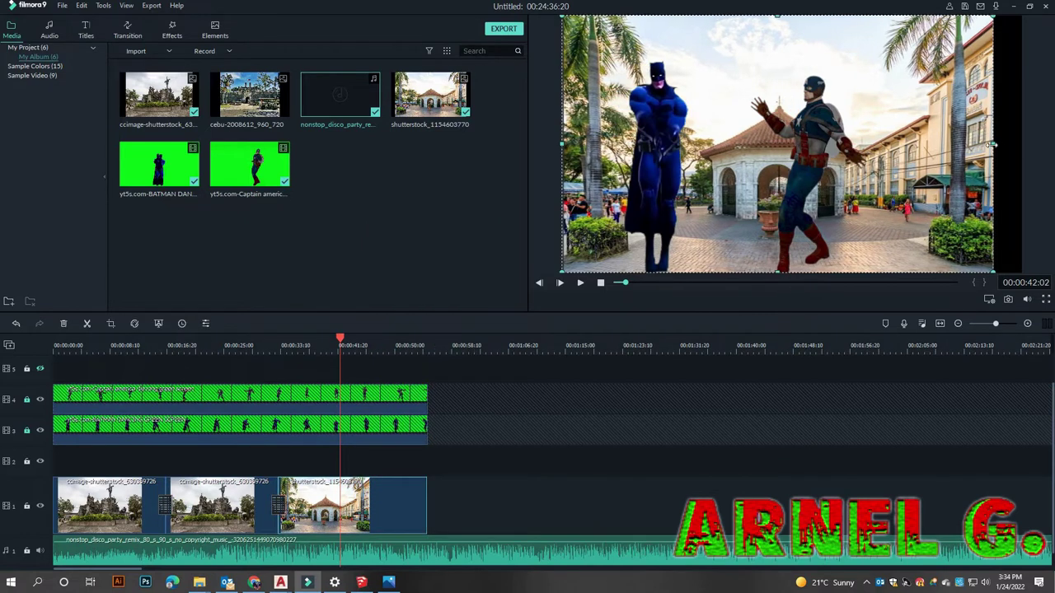
{"action": "left_click_drag", "start_coordinate": [1018, 148], "coordinate": [1029, 147]}
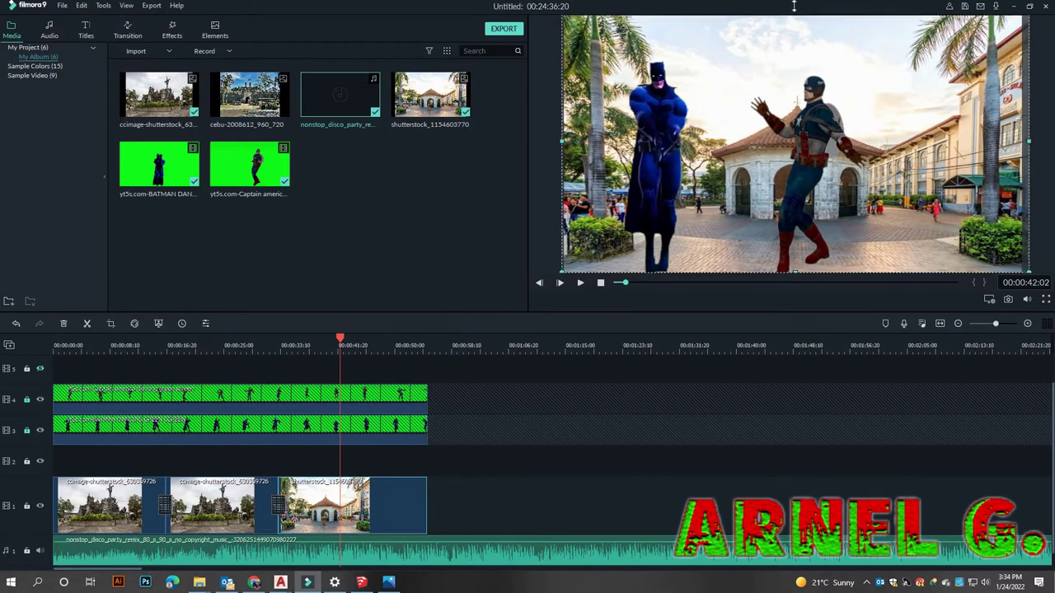
{"action": "left_click", "coordinate": [581, 284]}
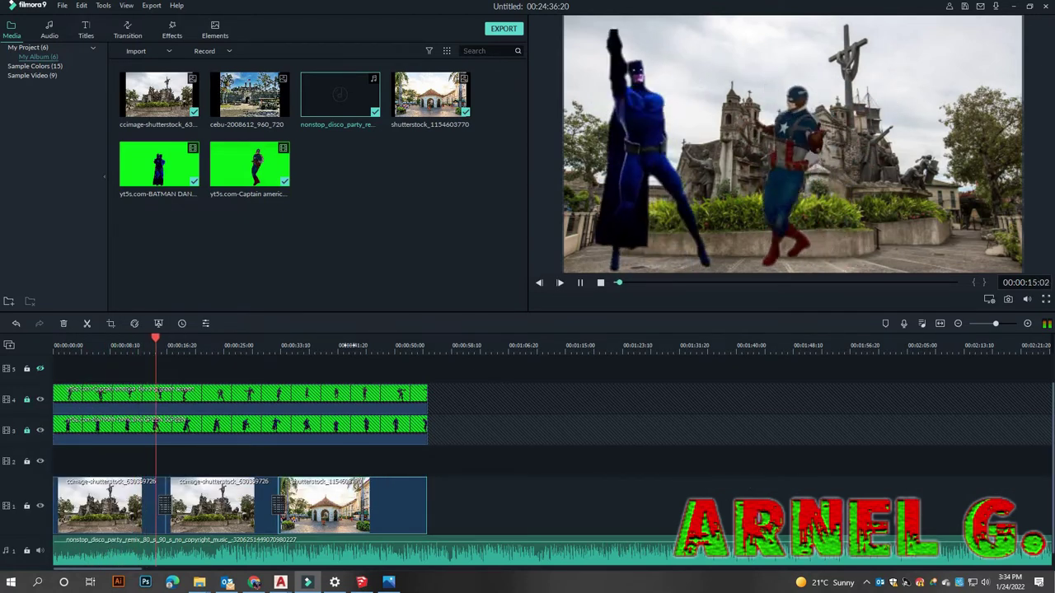
{"action": "key", "text": "space"}
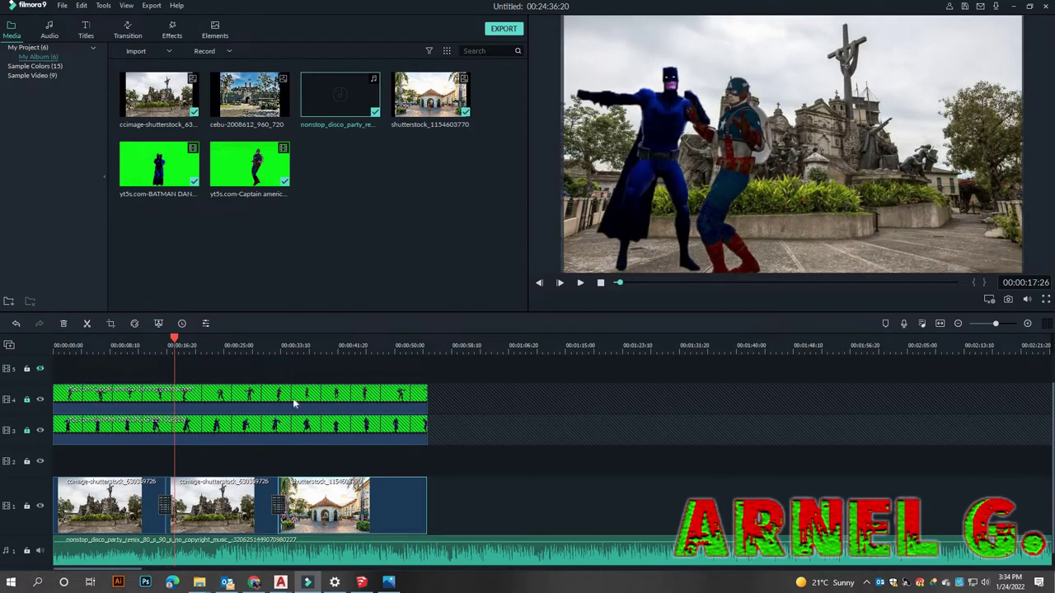
Cut the disco music where the dancer clips end and delete the excess so the audio matches their length
{"action": "left_click", "coordinate": [434, 438]}
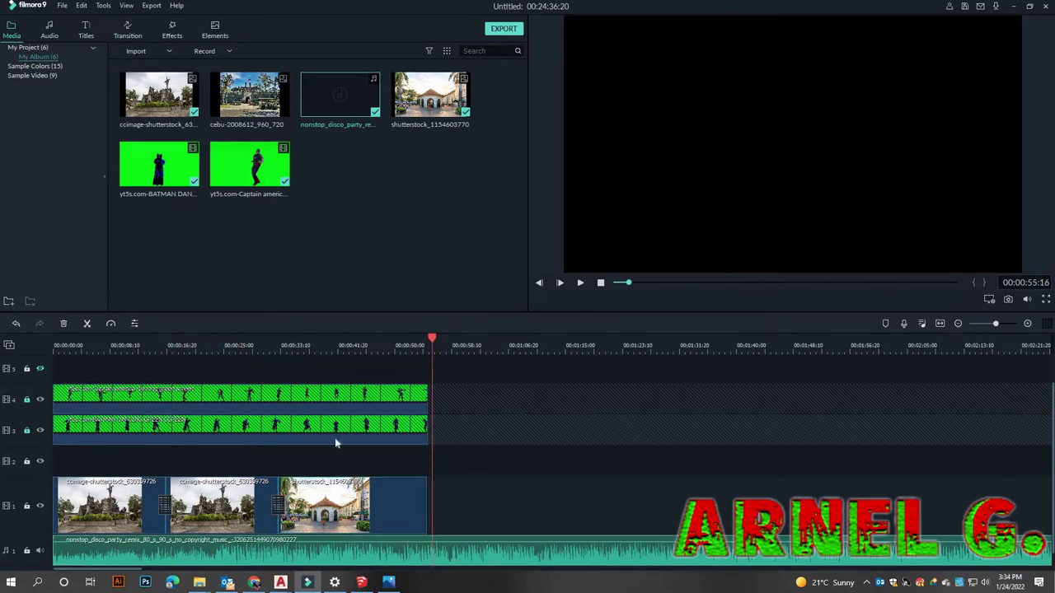
{"action": "key", "text": "ctrl+b"}
{"action": "key", "text": "Delete"}
{"action": "left_click_drag", "start_coordinate": [431, 550], "coordinate": [433, 499]}
Add a short fade-out at the end of the disco music from about 00:00:54:02 and return to the timeline start
{"action": "left_click", "coordinate": [417, 345]}
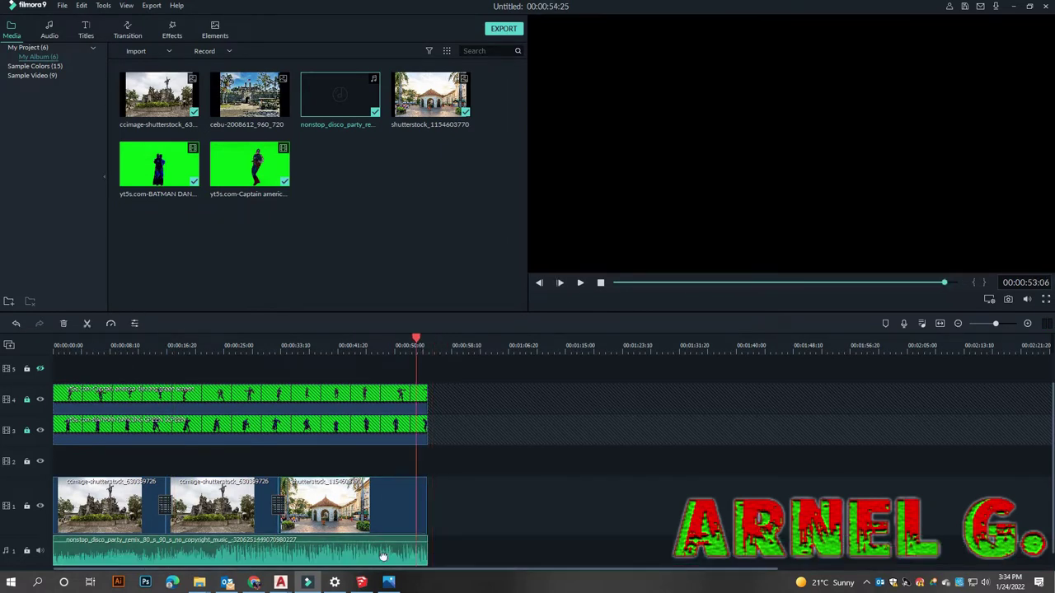
{"action": "left_click_drag", "start_coordinate": [343, 339], "coordinate": [587, 355]}
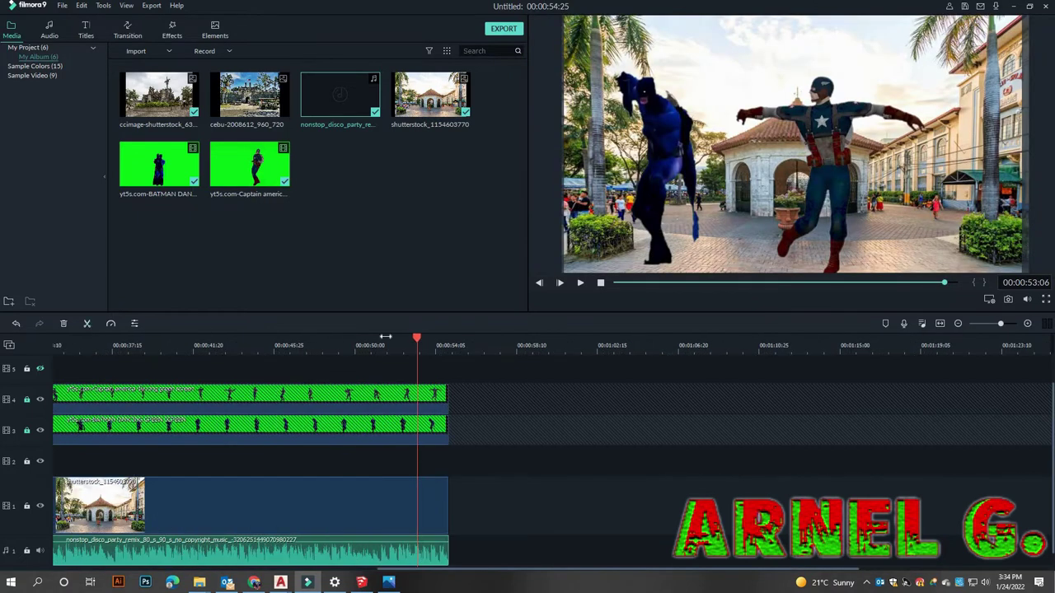
{"action": "left_click", "coordinate": [433, 339]}
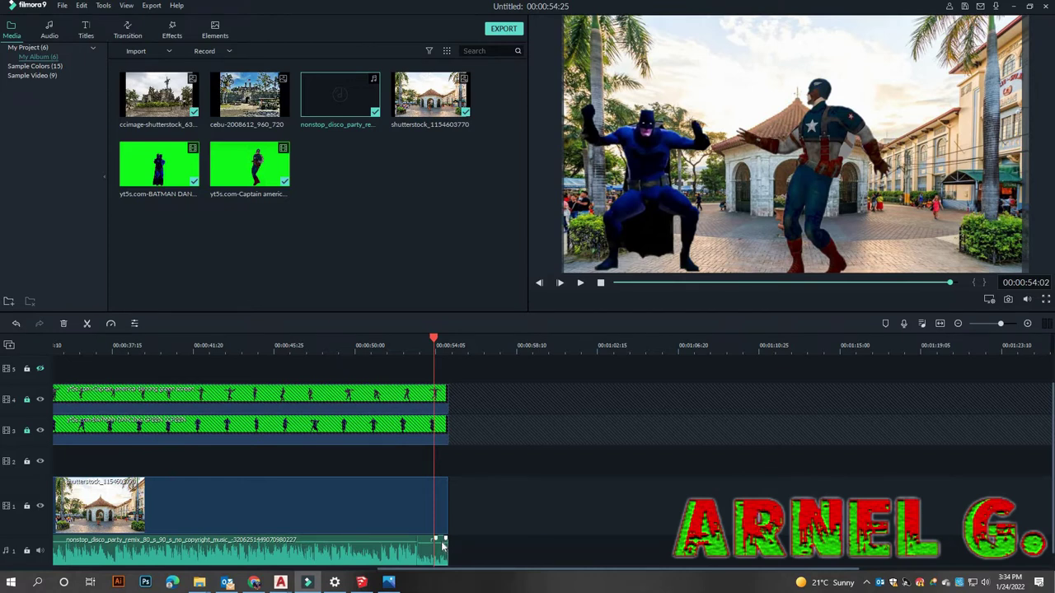
{"action": "left_click_drag", "start_coordinate": [438, 542], "coordinate": [438, 545]}
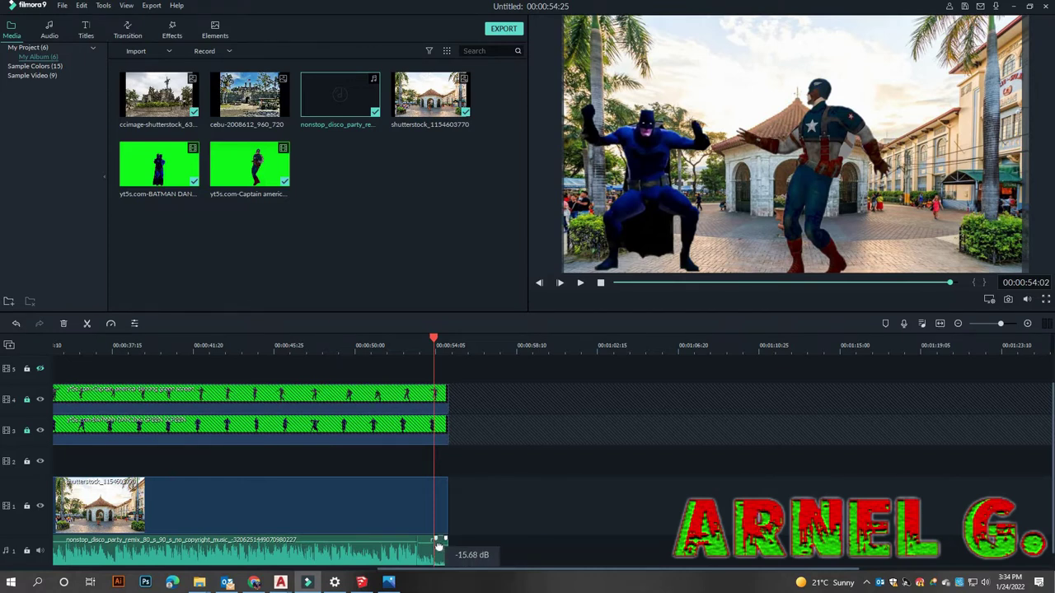
{"action": "left_click", "coordinate": [599, 283]}
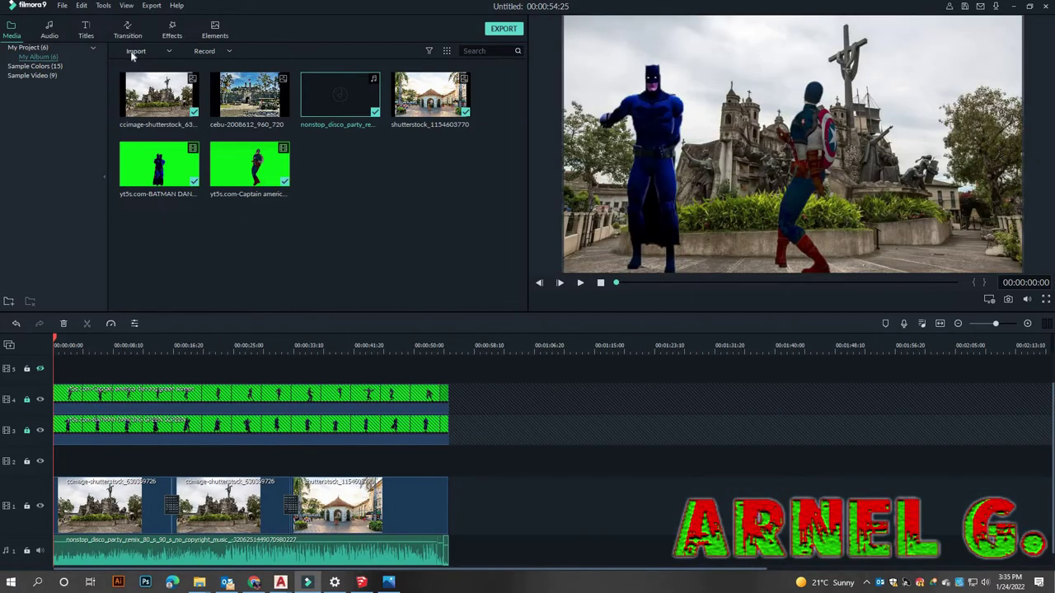
Import all five intro, ending, subscribe and logo files from the Intrio_1 folder
{"action": "left_click", "coordinate": [132, 51]}
{"action": "left_click", "coordinate": [165, 65]}
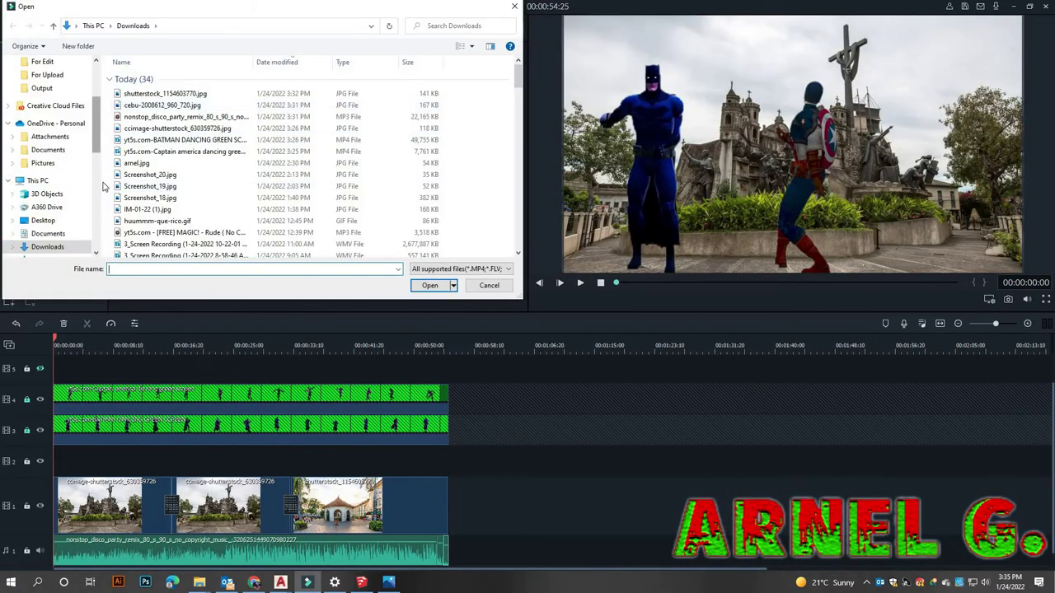
{"action": "scroll", "coordinate": [50, 165], "scroll_direction": "down", "scroll_amount": 5}
{"action": "left_click", "coordinate": [43, 171]}
{"action": "double_click", "coordinate": [135, 171]}
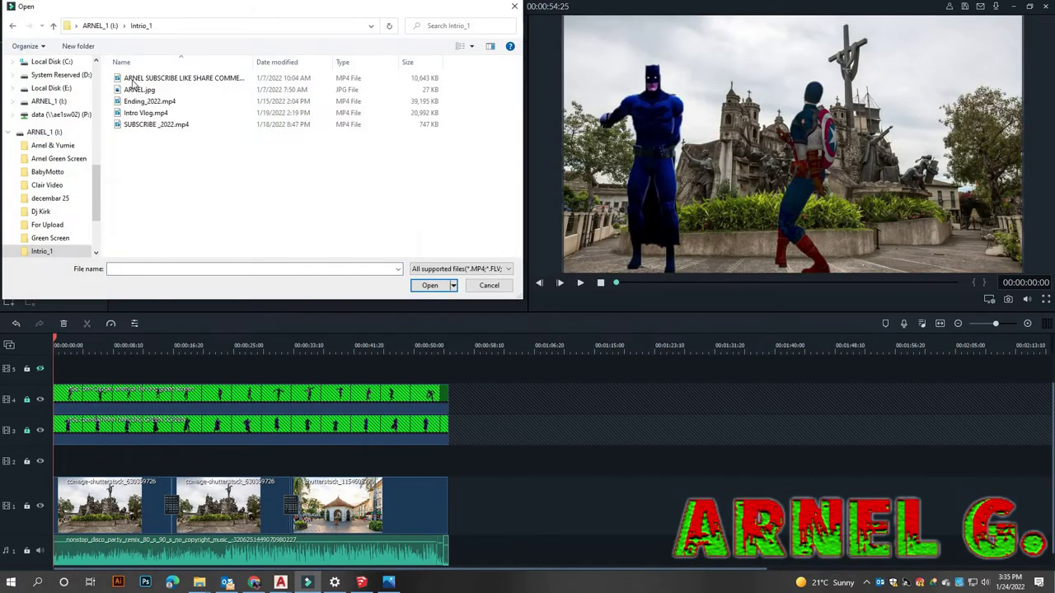
{"action": "key", "text": "ctrl+a"}
{"action": "left_click", "coordinate": [429, 285]}
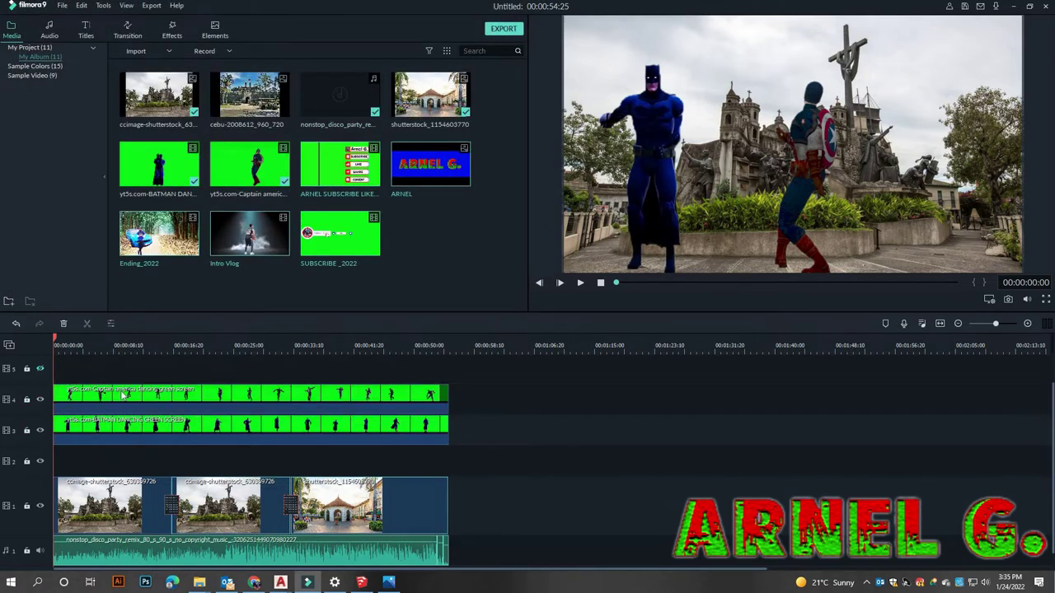
{"action": "left_click_drag", "start_coordinate": [488, 549], "coordinate": [69, 369]}
{"action": "left_click_drag", "start_coordinate": [186, 494], "coordinate": [244, 495]}
{"action": "left_click", "coordinate": [212, 244]}
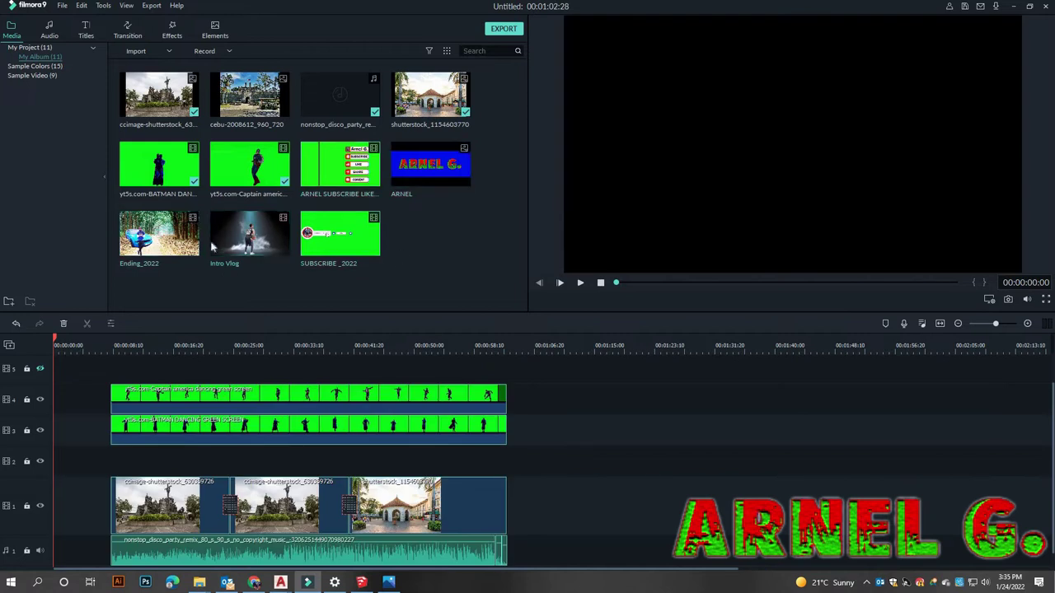
{"action": "left_click_drag", "start_coordinate": [220, 248], "coordinate": [75, 457]}
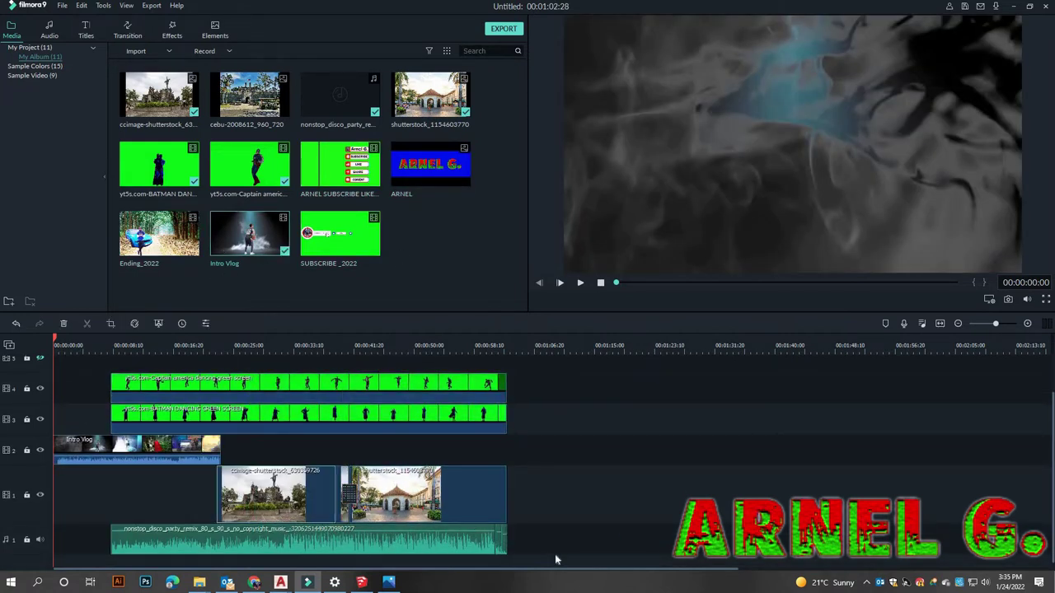
{"action": "key", "text": "ctrl+z"}
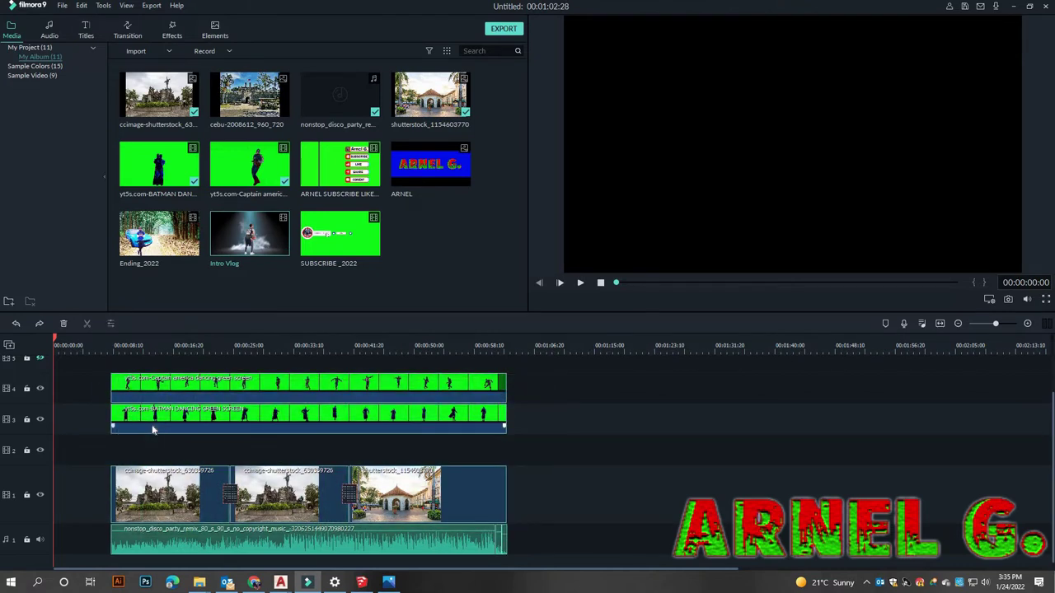
Put the Intro Vlog clip directly before all the dance clips and the Ending_2022 clip directly after them on track 1
{"action": "left_click_drag", "start_coordinate": [151, 425], "coordinate": [405, 375]}
{"action": "left_click_drag", "start_coordinate": [257, 267], "coordinate": [66, 486]}
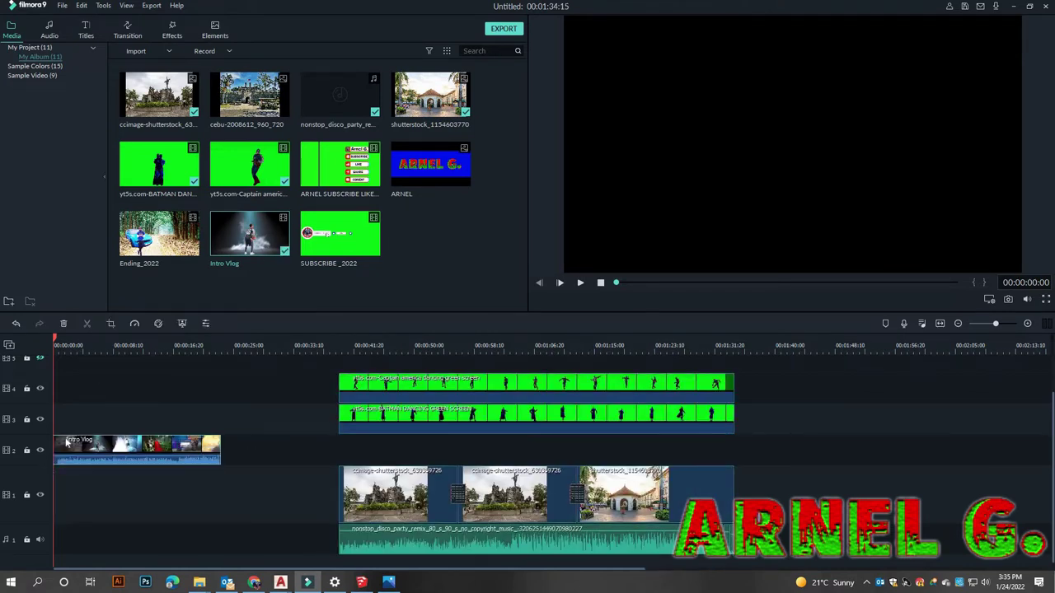
{"action": "left_click_drag", "start_coordinate": [302, 364], "coordinate": [715, 567]}
{"action": "left_click_drag", "start_coordinate": [359, 484], "coordinate": [239, 478]}
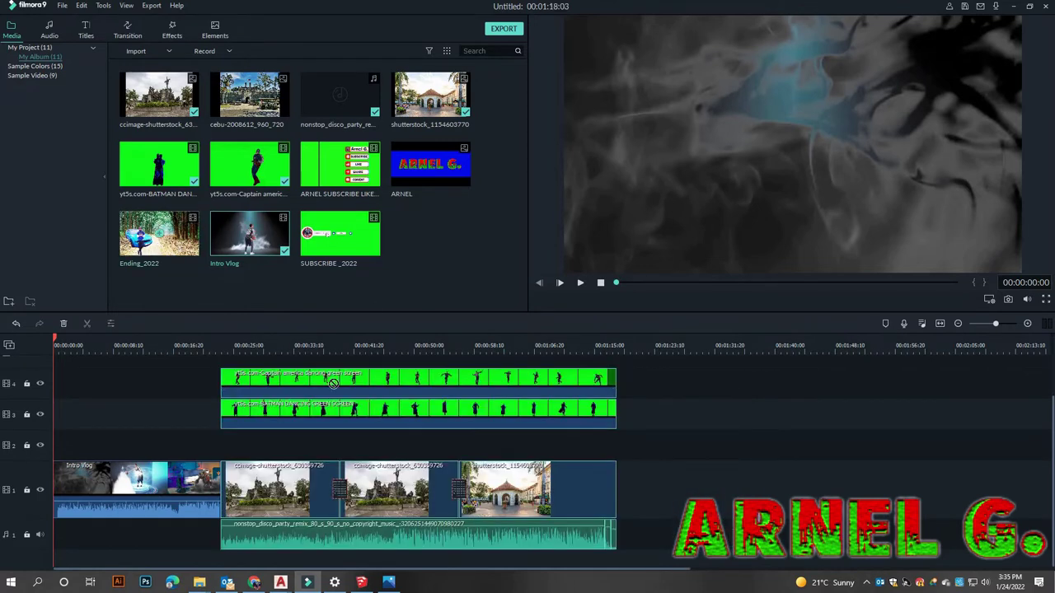
{"action": "left_click_drag", "start_coordinate": [159, 234], "coordinate": [618, 488]}
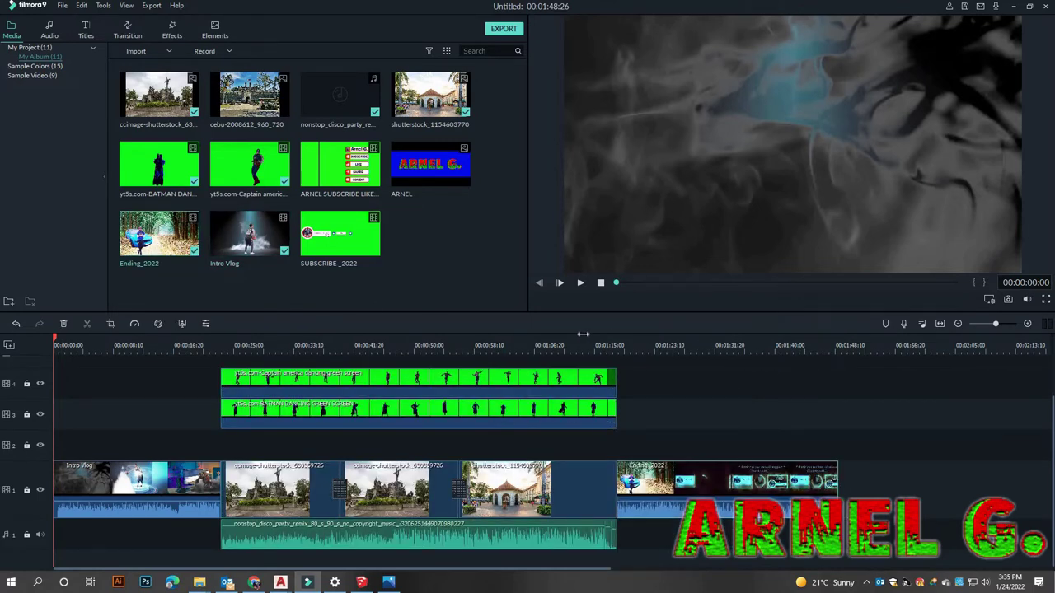
Place the name logo image on track 5 from the dance's start to the ending clip's end, and make that track visible
{"action": "left_click_drag", "start_coordinate": [583, 334], "coordinate": [520, 349]}
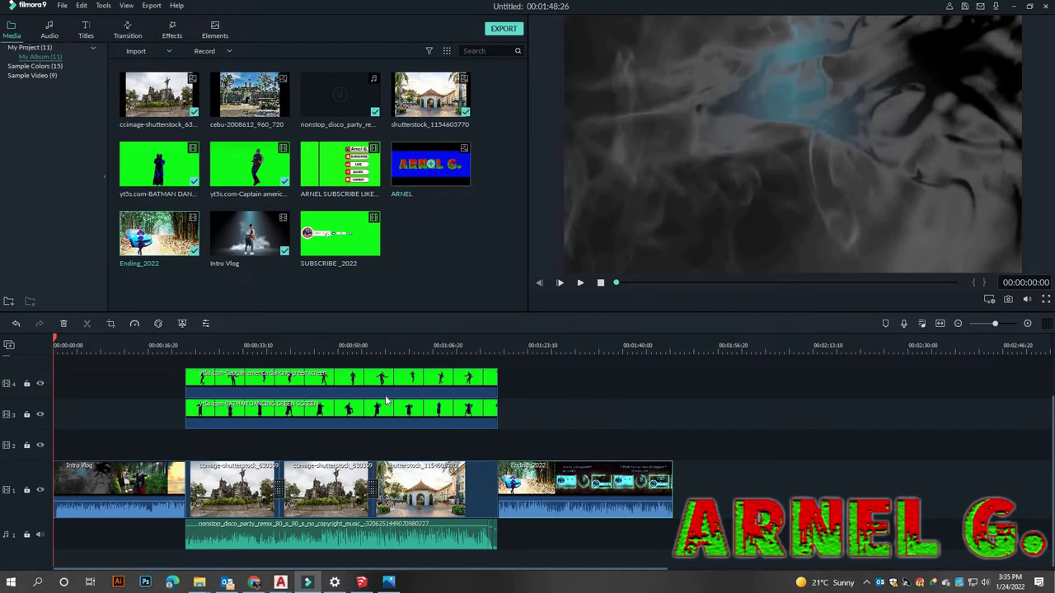
{"action": "scroll", "coordinate": [386, 401], "scroll_direction": "up", "scroll_amount": 1}
{"action": "left_click_drag", "start_coordinate": [412, 153], "coordinate": [672, 445]}
{"action": "left_click", "coordinate": [945, 283]}
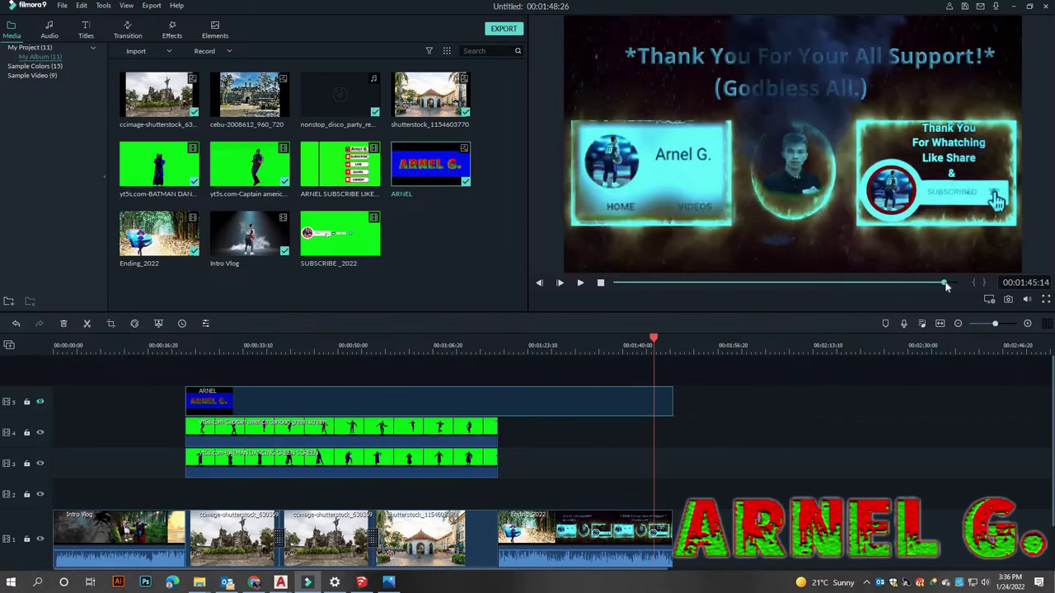
{"action": "left_click", "coordinate": [1013, 7]}
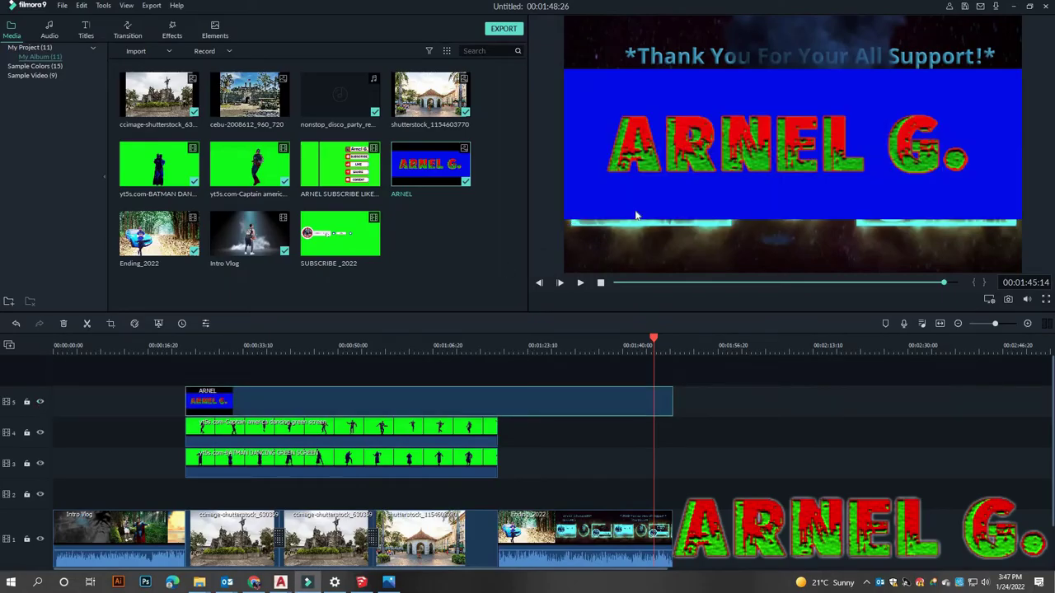
Key out the logo's blue background with offset 22, tolerance 54, edge thickness -0.82 and edge feather 1.79
{"action": "right_click", "coordinate": [712, 148]}
{"action": "right_click", "coordinate": [484, 405]}
{"action": "left_click", "coordinate": [509, 363]}
{"action": "left_click", "coordinate": [196, 107]}
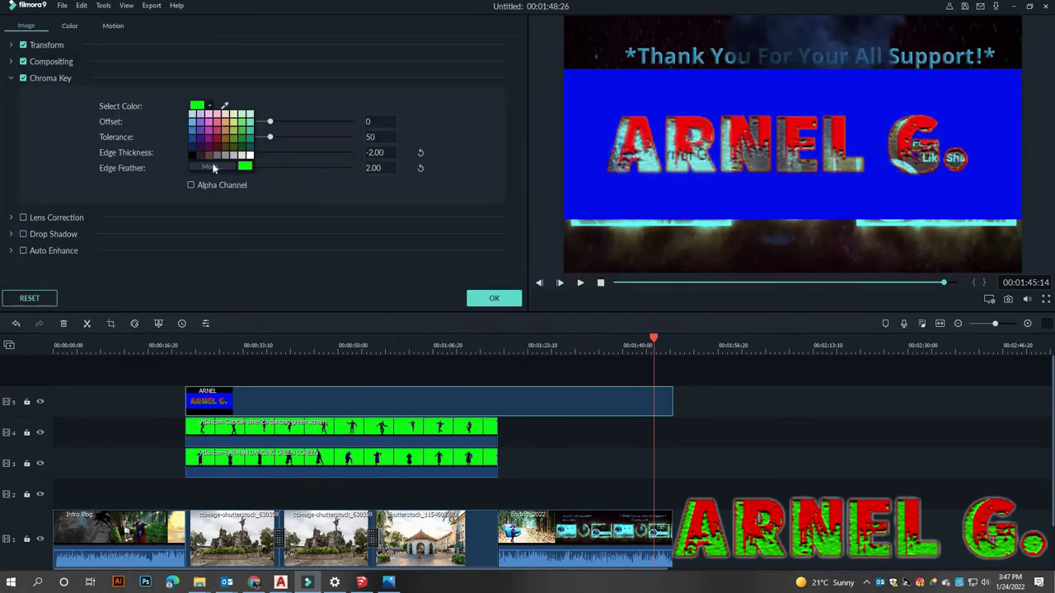
{"action": "left_click", "coordinate": [212, 168]}
{"action": "left_click", "coordinate": [396, 244]}
{"action": "left_click", "coordinate": [600, 398]}
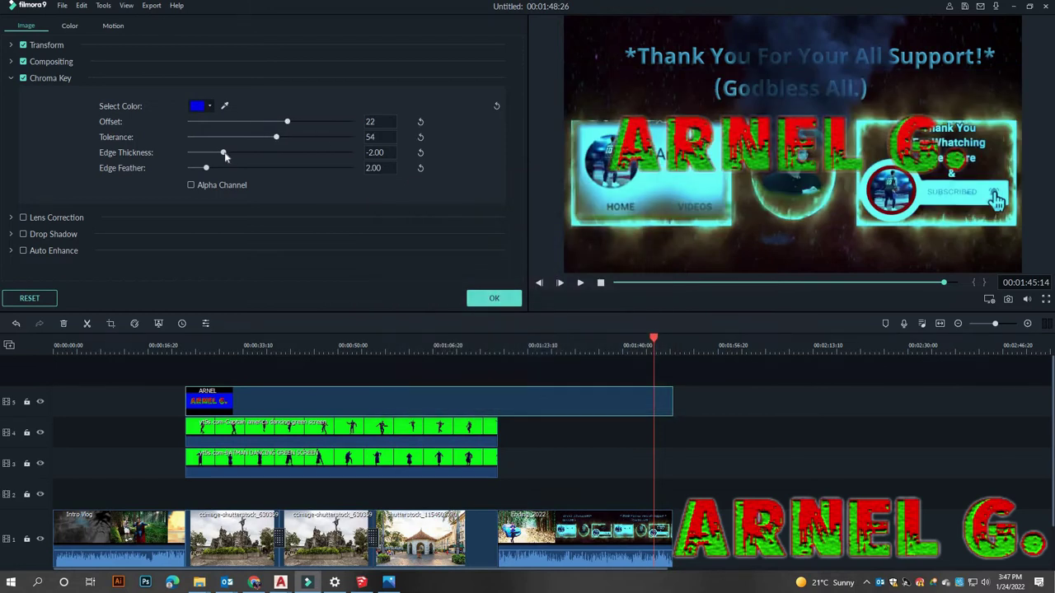
{"action": "left_click_drag", "start_coordinate": [224, 155], "coordinate": [205, 168]}
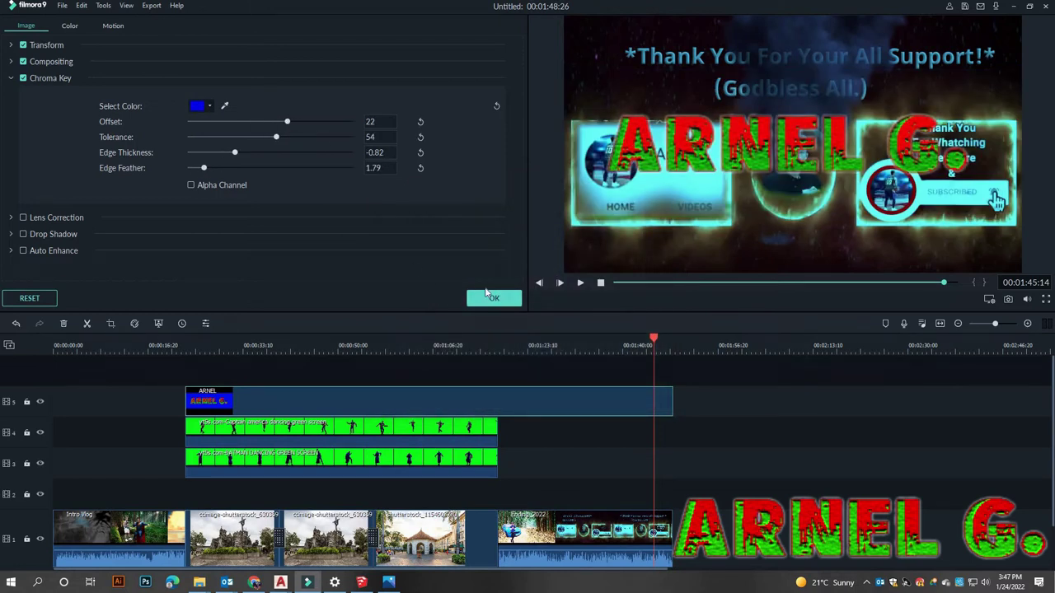
{"action": "left_click", "coordinate": [493, 298]}
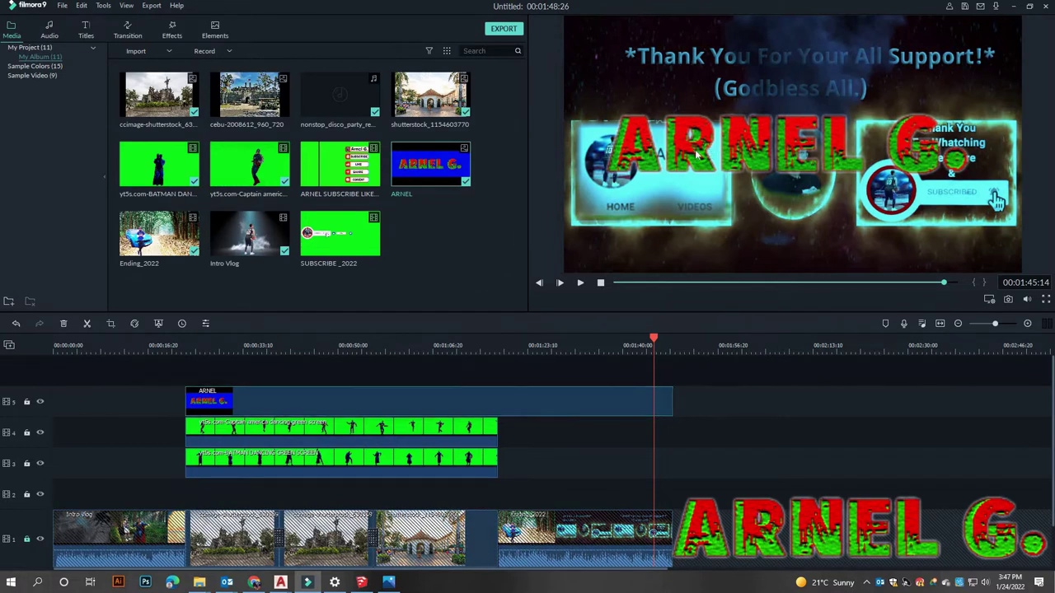
With track 1 locked, shrink the name logo and place it in the lower-right corner of the video frame
{"action": "left_click", "coordinate": [697, 154]}
{"action": "left_click_drag", "start_coordinate": [564, 69], "coordinate": [736, 169]}
{"action": "left_click_drag", "start_coordinate": [824, 176], "coordinate": [884, 238]}
{"action": "left_click_drag", "start_coordinate": [796, 199], "coordinate": [833, 212]}
{"action": "left_click_drag", "start_coordinate": [888, 246], "coordinate": [893, 243]}
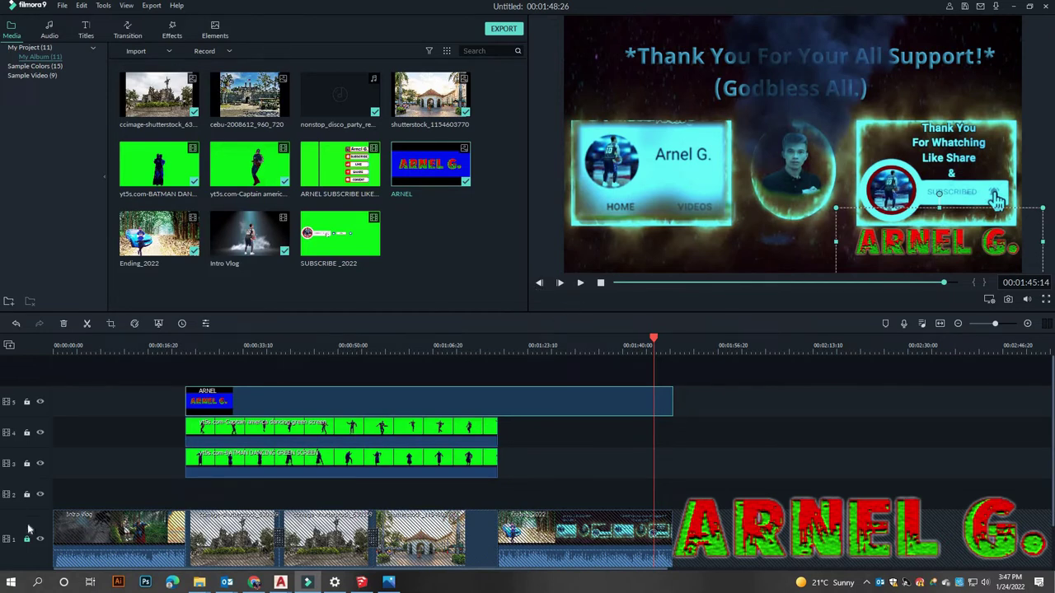
Move the name logo to track 6 and put the SUBSCRIBE _2022 clip on track 5 at the dance's start, previewing 00:00:26:01
{"action": "left_click_drag", "start_coordinate": [298, 387], "coordinate": [302, 371]}
{"action": "left_click_drag", "start_coordinate": [328, 233], "coordinate": [186, 430]}
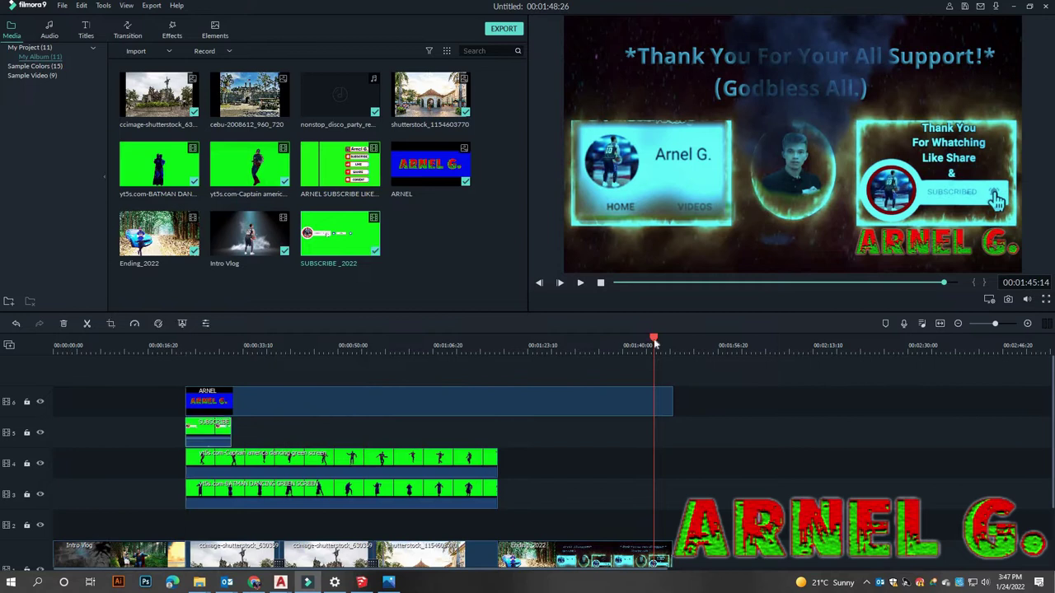
{"action": "left_click", "coordinate": [244, 346]}
{"action": "left_click", "coordinate": [200, 344]}
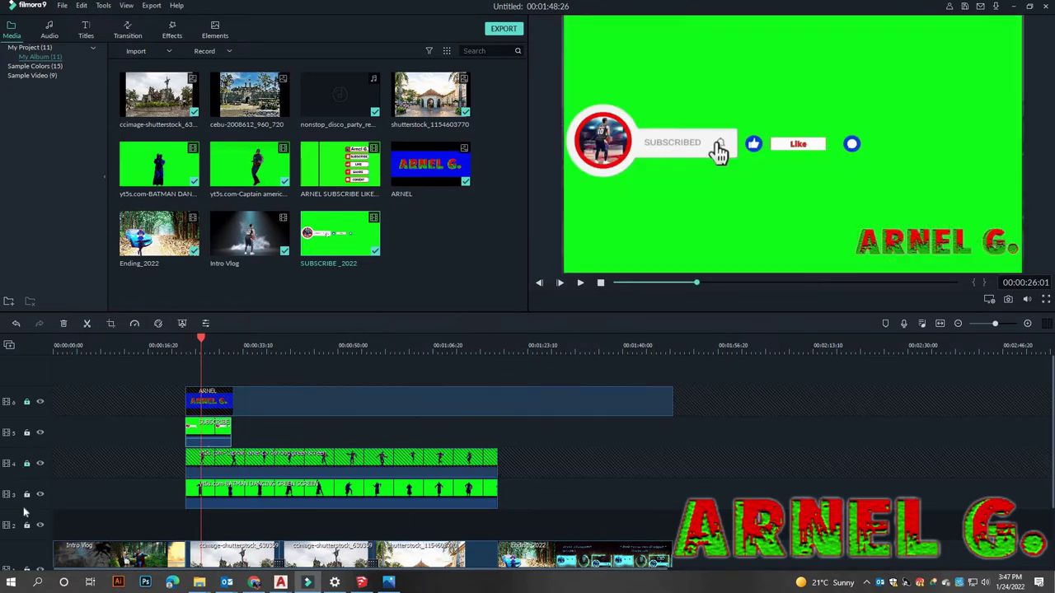
Lock the other tracks and key out the SUBSCRIBE _2022 clip's green with offset 11, tolerance 53 and edge thickness -1.88
{"action": "scroll", "coordinate": [29, 501], "scroll_direction": "down", "scroll_amount": 2}
{"action": "scroll", "coordinate": [235, 443], "scroll_direction": "up", "scroll_amount": 2}
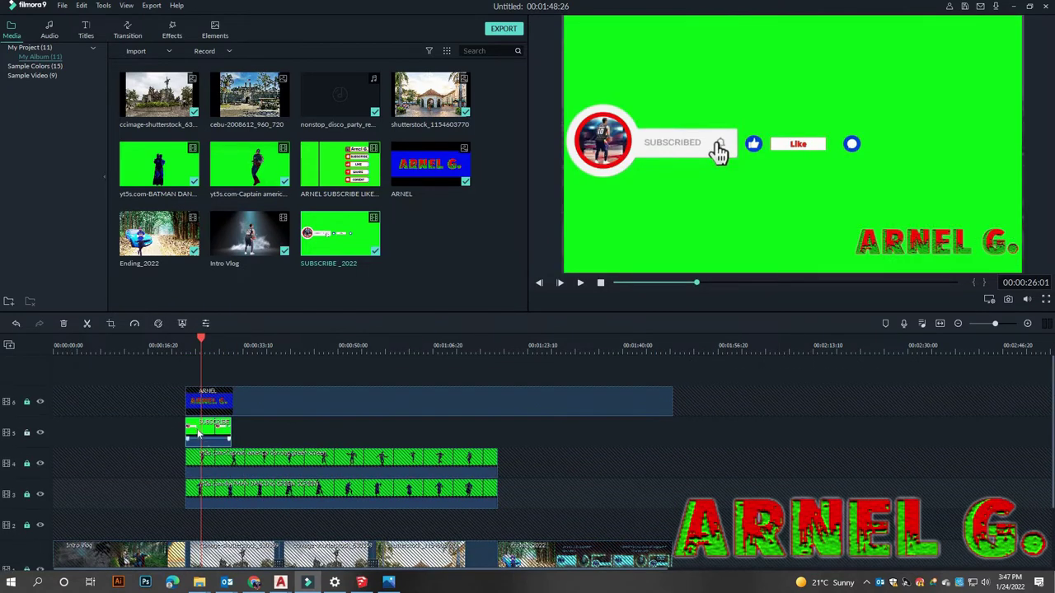
{"action": "right_click", "coordinate": [201, 432]}
{"action": "left_click", "coordinate": [233, 384]}
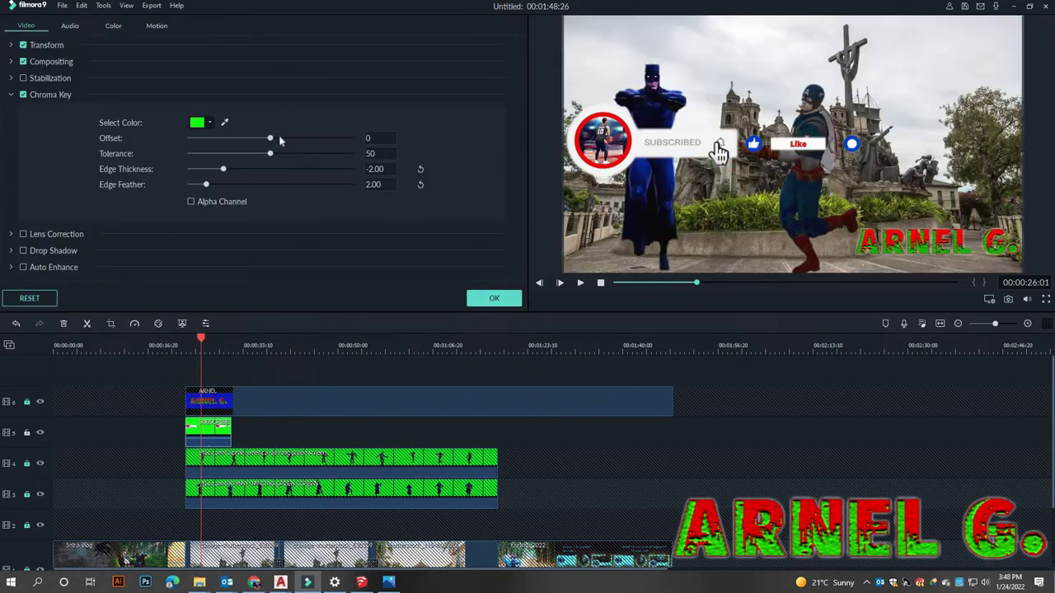
{"action": "left_click", "coordinate": [279, 138]}
{"action": "left_click_drag", "start_coordinate": [226, 170], "coordinate": [227, 171]}
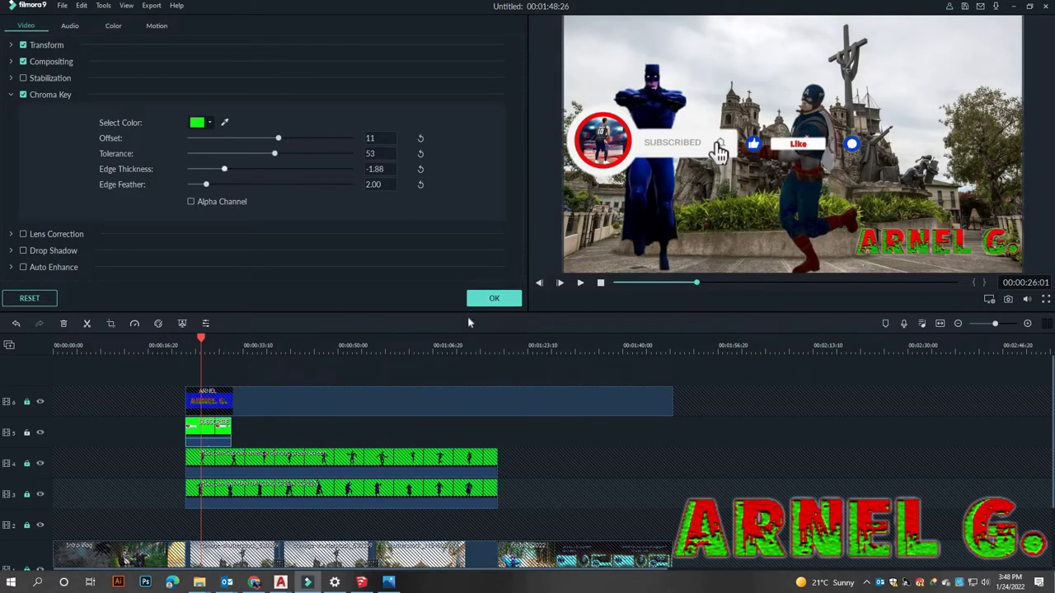
{"action": "left_click", "coordinate": [486, 297]}
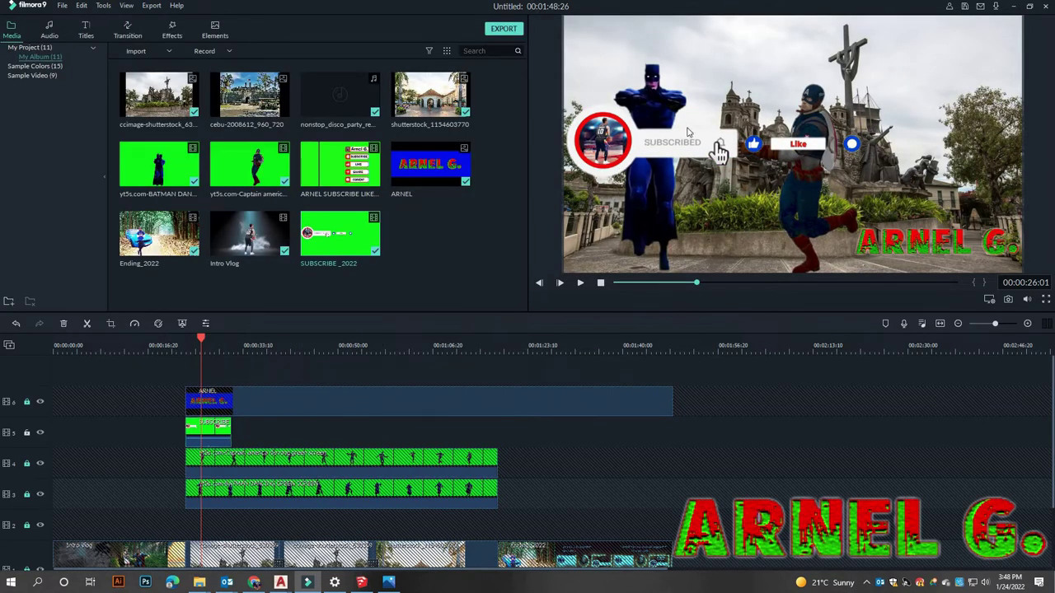
Shrink the SUBSCRIBE _2022 overlay and move it to the lower part of the video frame, in front of the dancers' legs
{"action": "left_click", "coordinate": [687, 132]}
{"action": "left_click_drag", "start_coordinate": [1021, 16], "coordinate": [930, 66]}
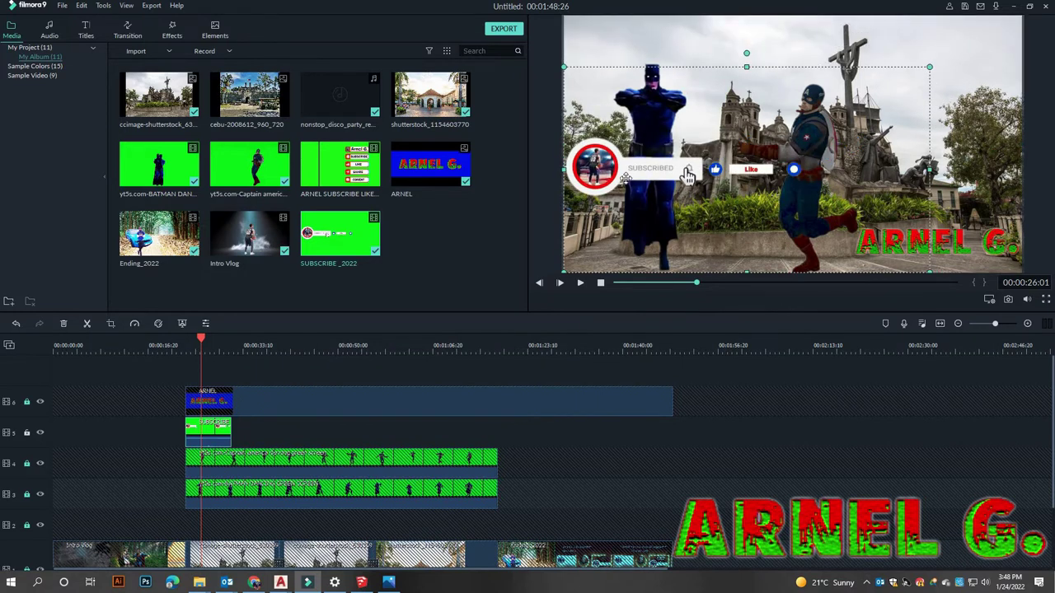
{"action": "left_click_drag", "start_coordinate": [625, 177], "coordinate": [648, 224]}
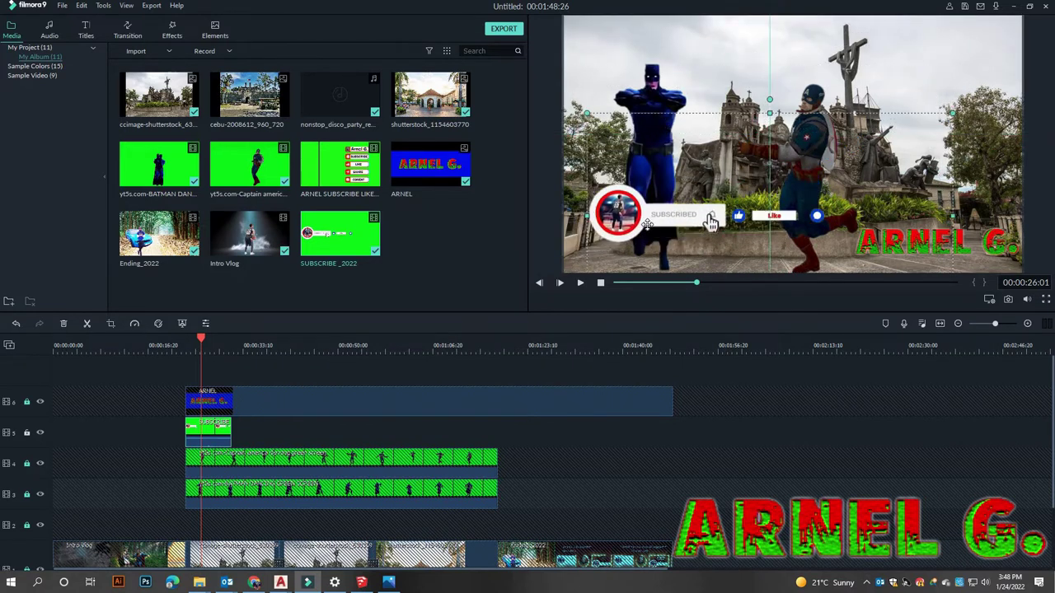
Copy the SUBSCRIBE _2022 clip and place the duplicate on track 5, ending together with the dance clips
{"action": "right_click", "coordinate": [206, 435]}
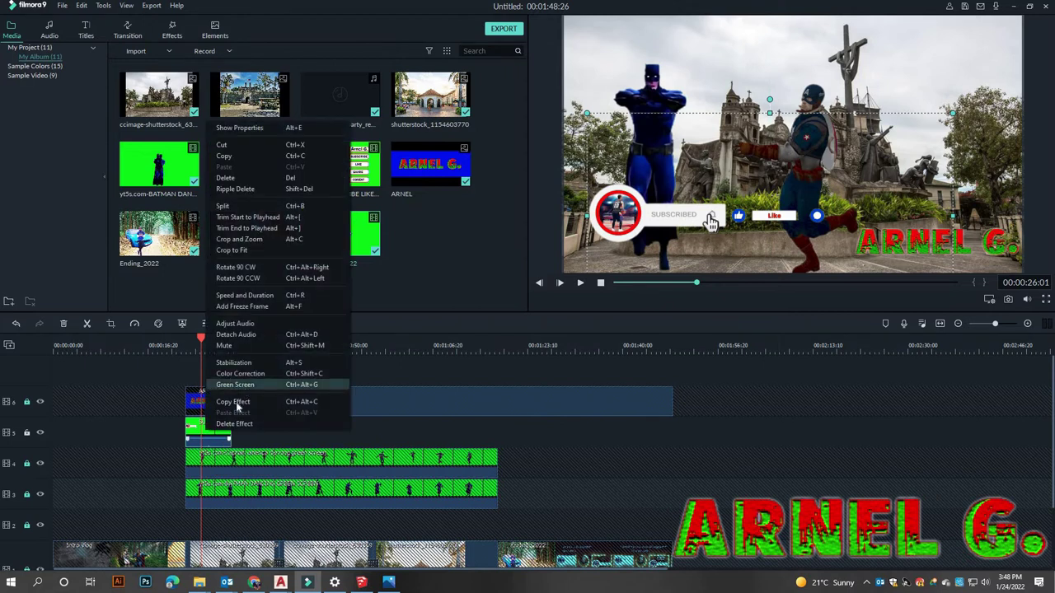
{"action": "left_click", "coordinate": [224, 425]}
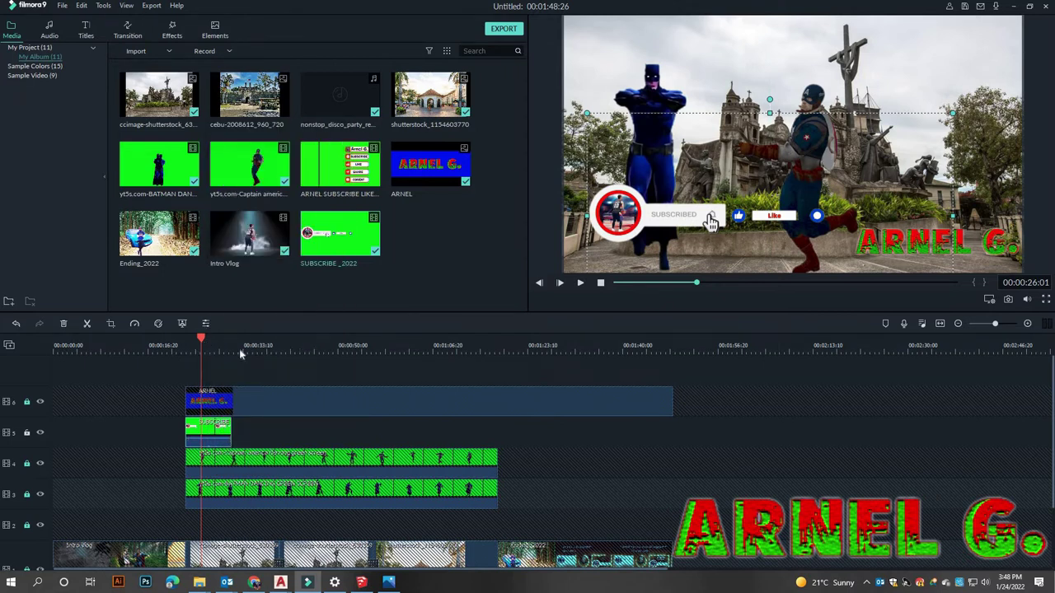
{"action": "left_click", "coordinate": [486, 391]}
{"action": "key", "text": "ctrl+v"}
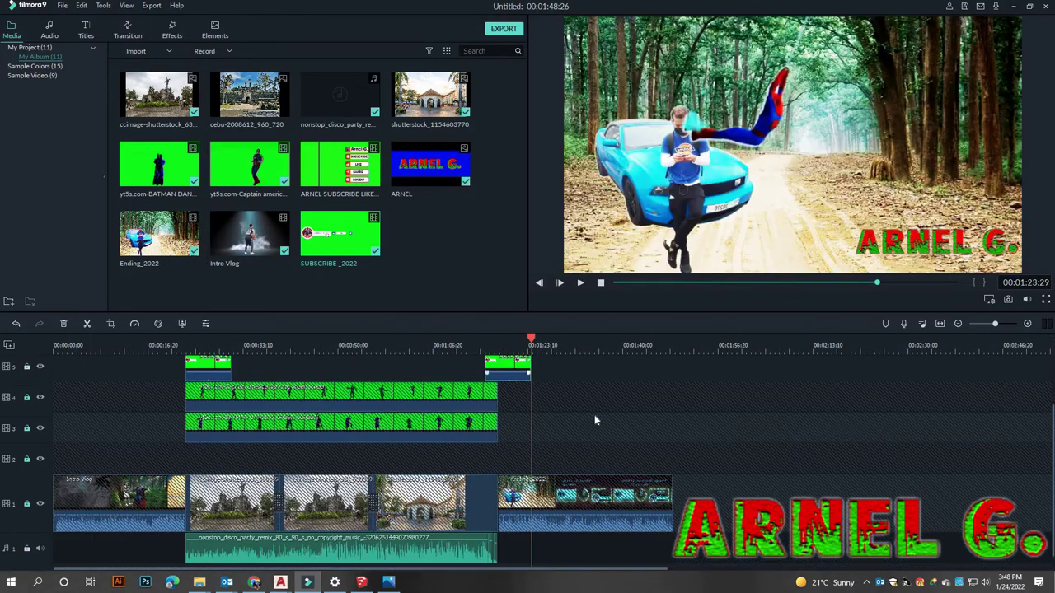
{"action": "left_click_drag", "start_coordinate": [485, 371], "coordinate": [461, 421]}
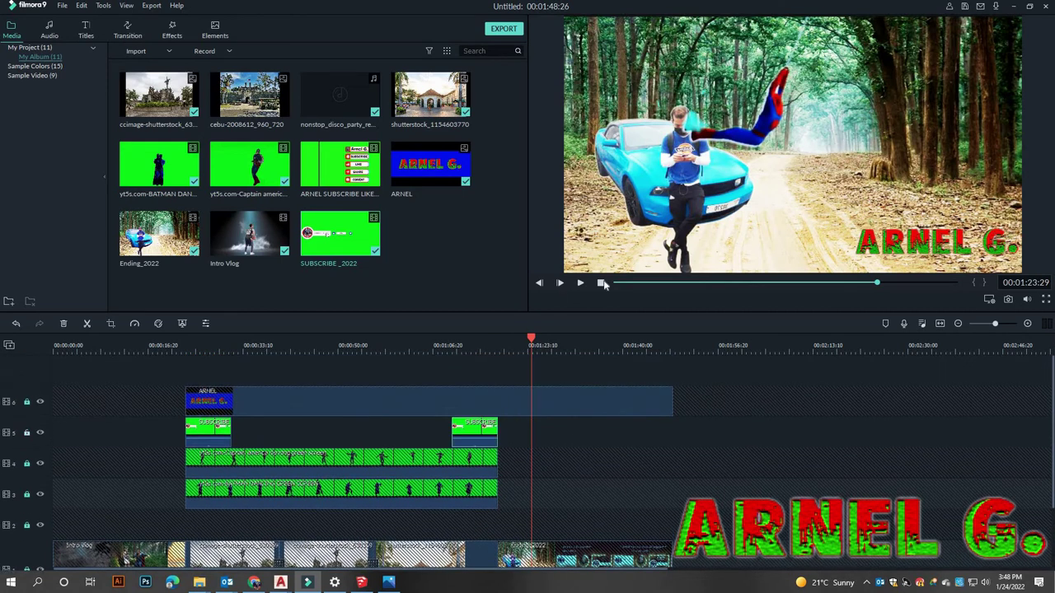
Play the project from its beginning to check the intro, and pause shortly before the dance starts
{"action": "left_click", "coordinate": [600, 283]}
{"action": "left_click", "coordinate": [580, 282]}
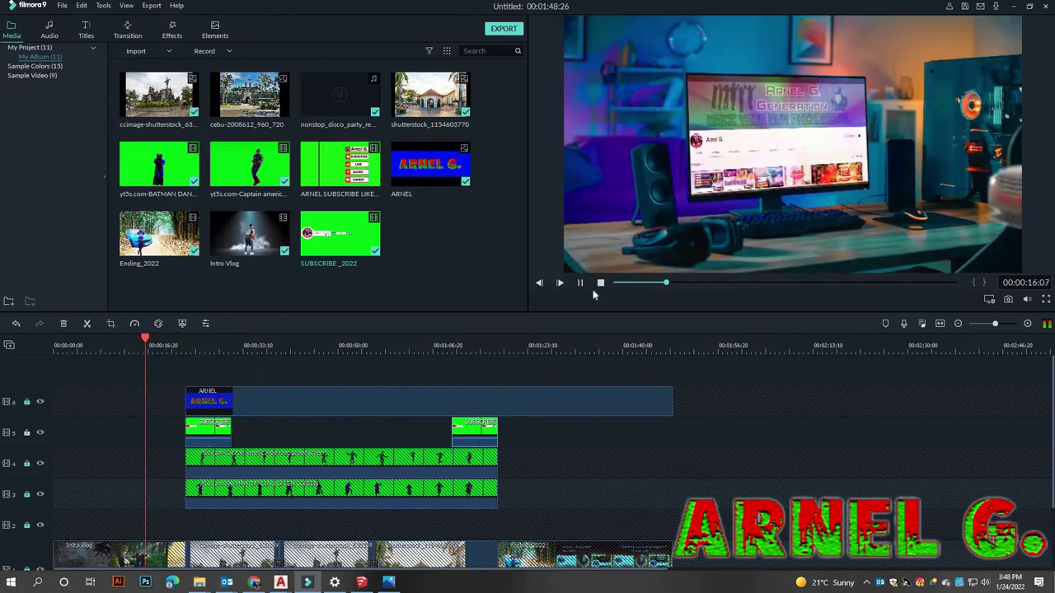
{"action": "key", "text": "space"}
Unlock track 1 and add Dissolve transitions between the intro and first background and between the last background and Ending_2022
{"action": "scroll", "coordinate": [57, 497], "scroll_direction": "down", "scroll_amount": 2}
{"action": "left_click", "coordinate": [26, 505]}
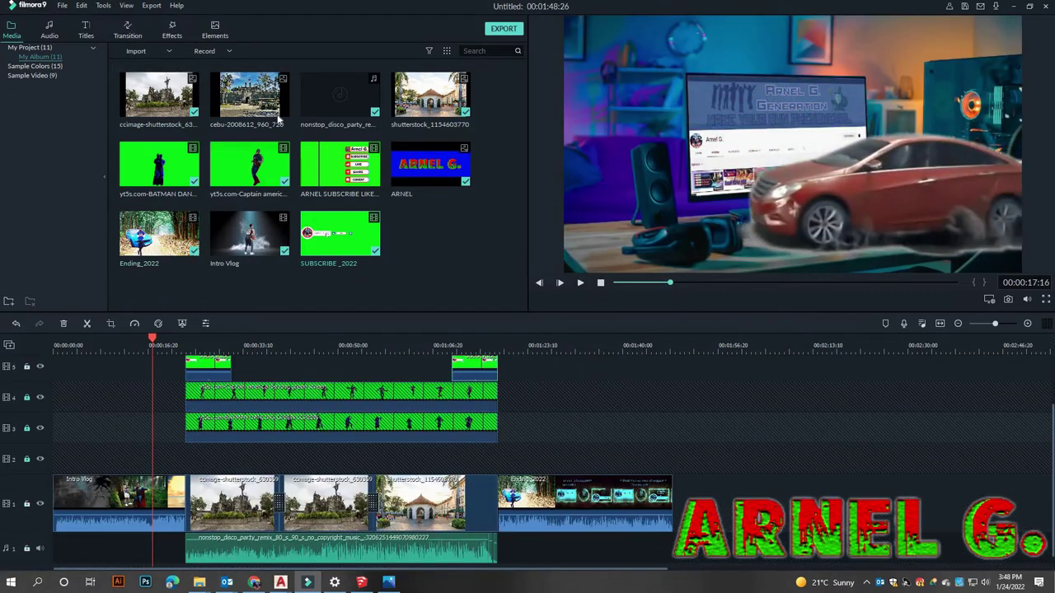
{"action": "left_click_drag", "start_coordinate": [340, 94], "coordinate": [173, 504]}
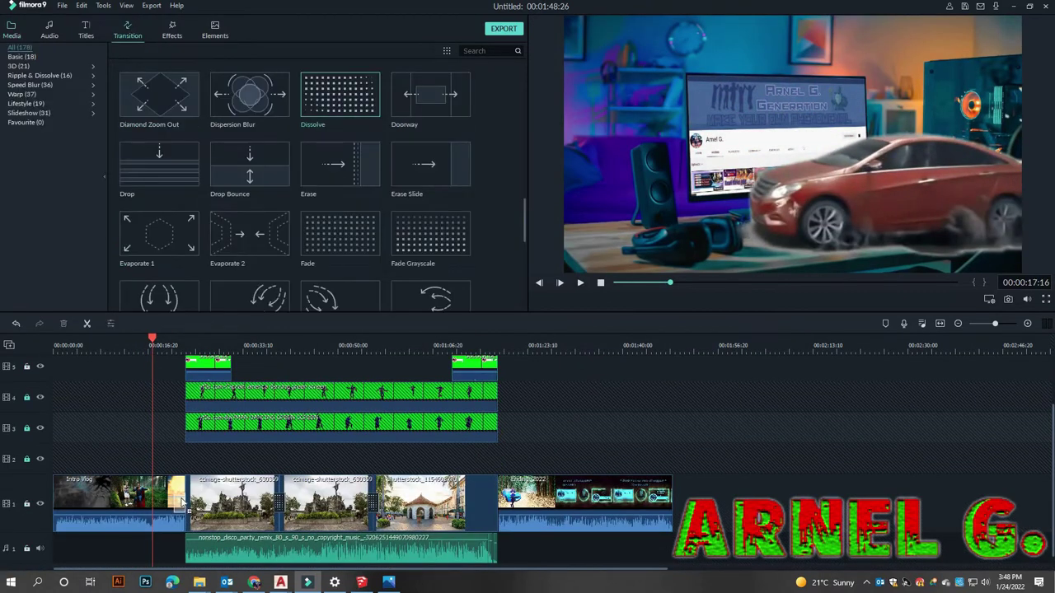
{"action": "left_click", "coordinate": [180, 501]}
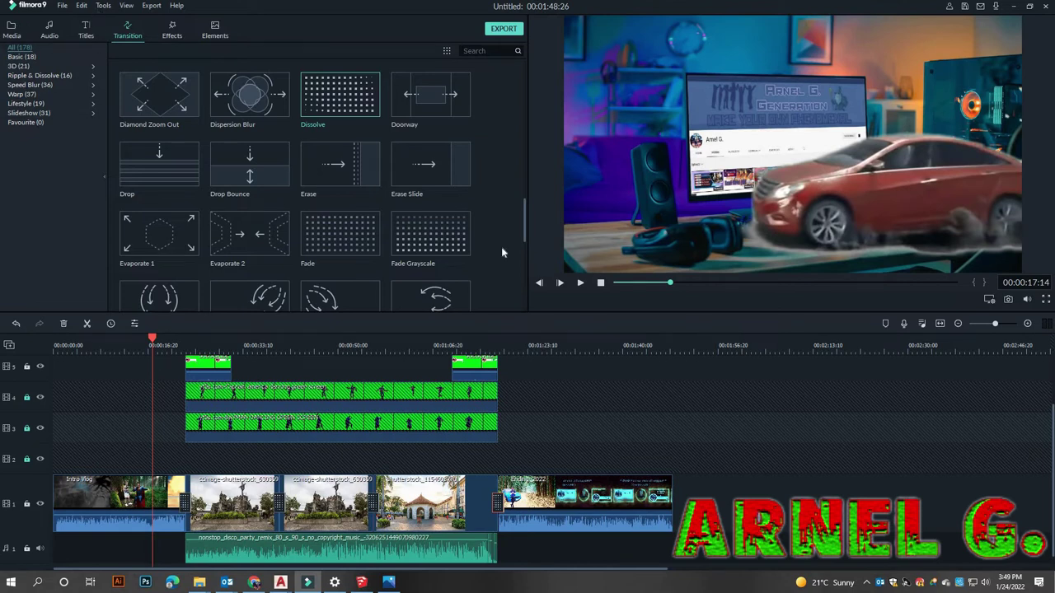
Preview the project through to the ending and open the export settings for the finished video
{"action": "key", "text": "alt+1"}
{"action": "left_click", "coordinate": [580, 282]}
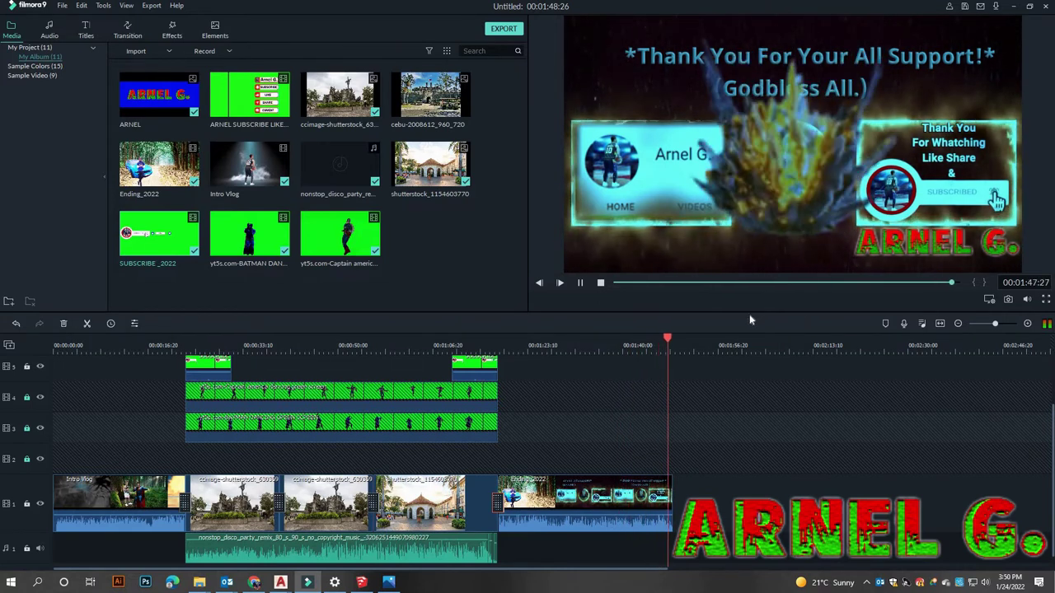
{"action": "left_click", "coordinate": [501, 29]}
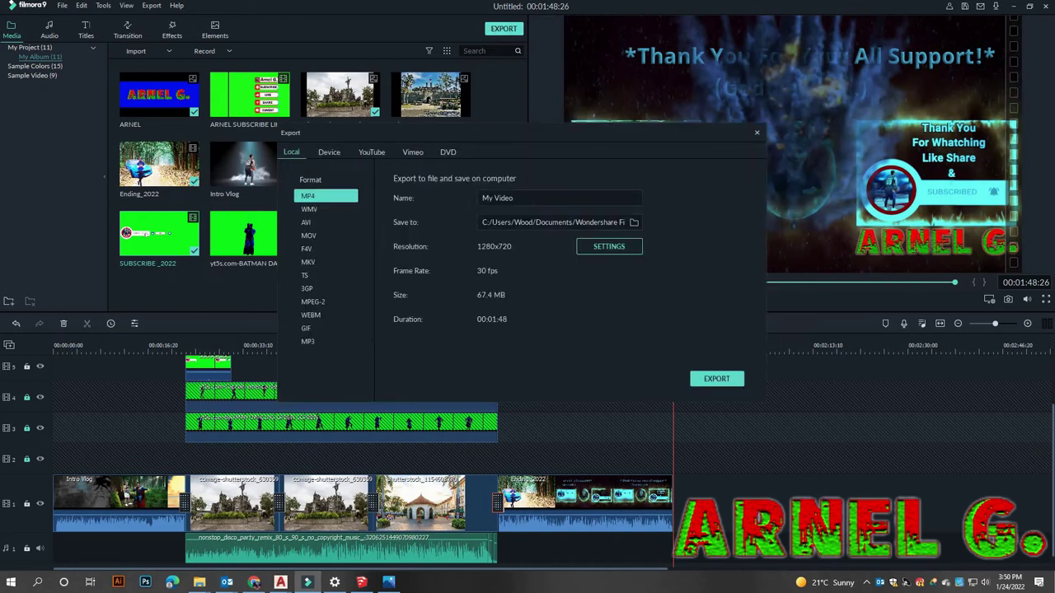